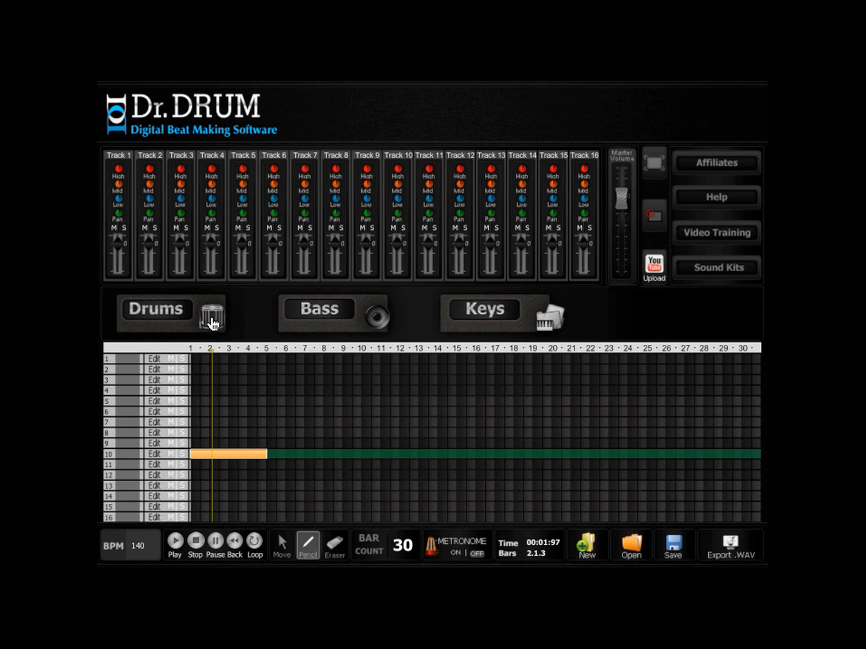
- Load the Dubstep 3 drum kit on track 10, place a kick on every beat of all four bars, and play it back
{"action": "left_click", "coordinate": [265, 308]}
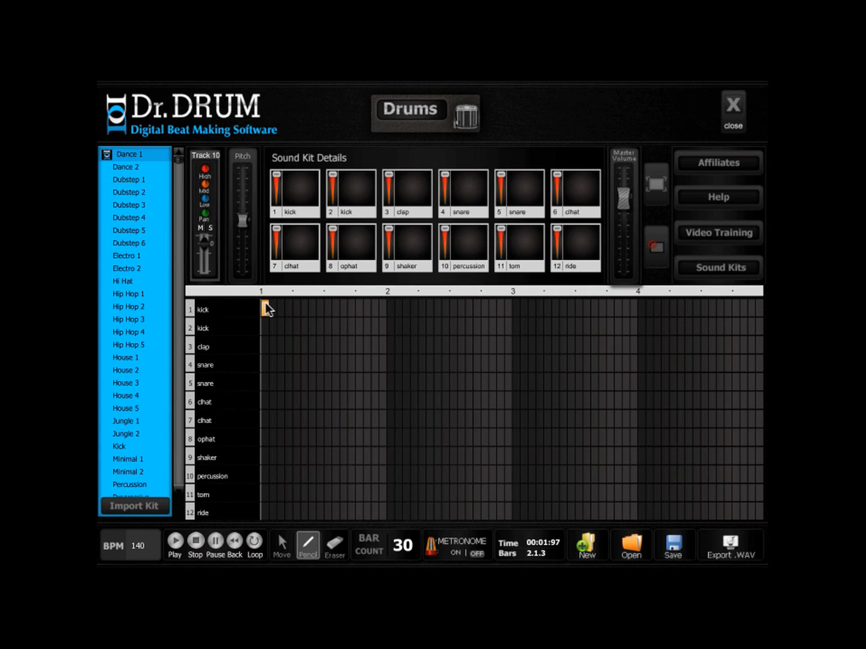
{"action": "left_click", "coordinate": [137, 205]}
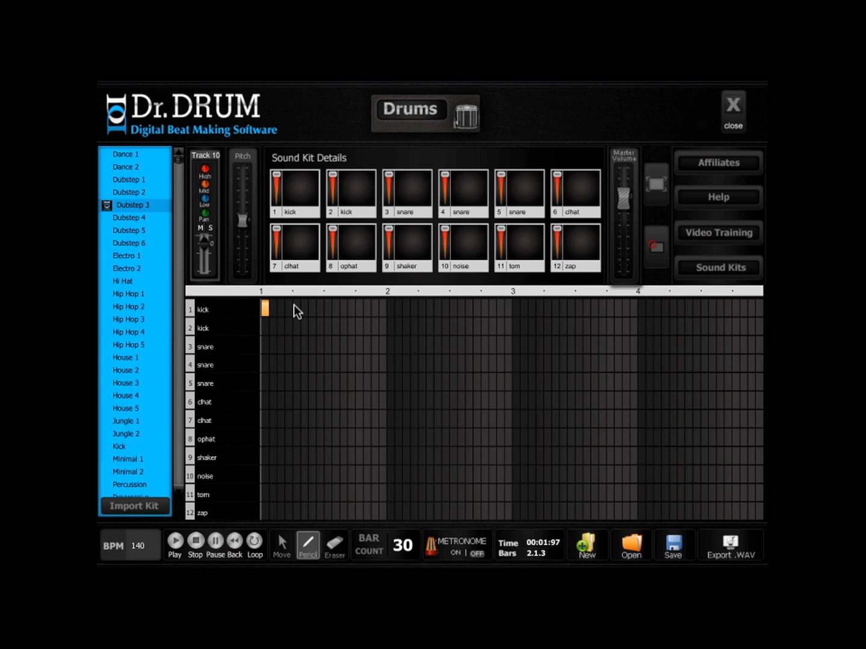
{"action": "left_click", "coordinate": [328, 304]}
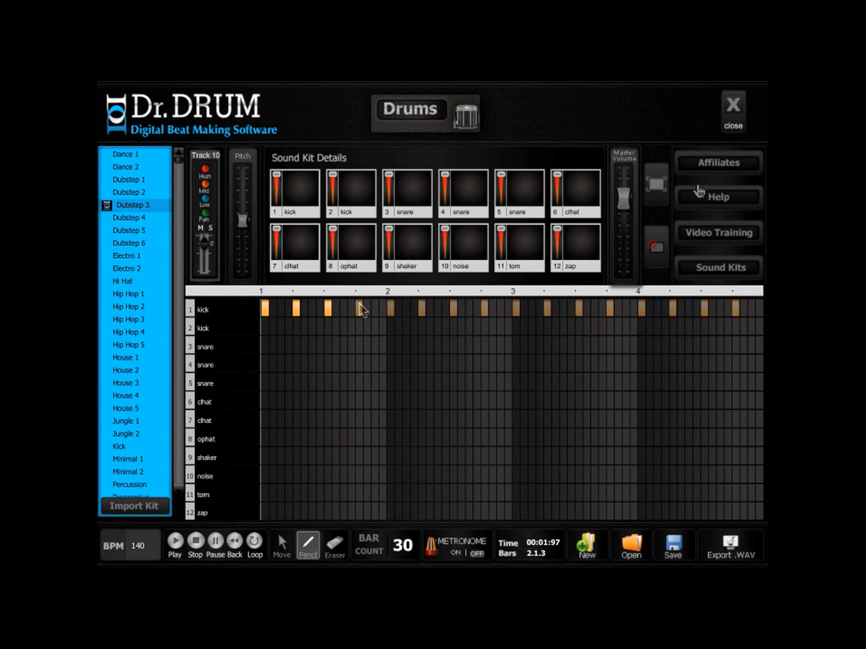
{"action": "left_click", "coordinate": [732, 108]}
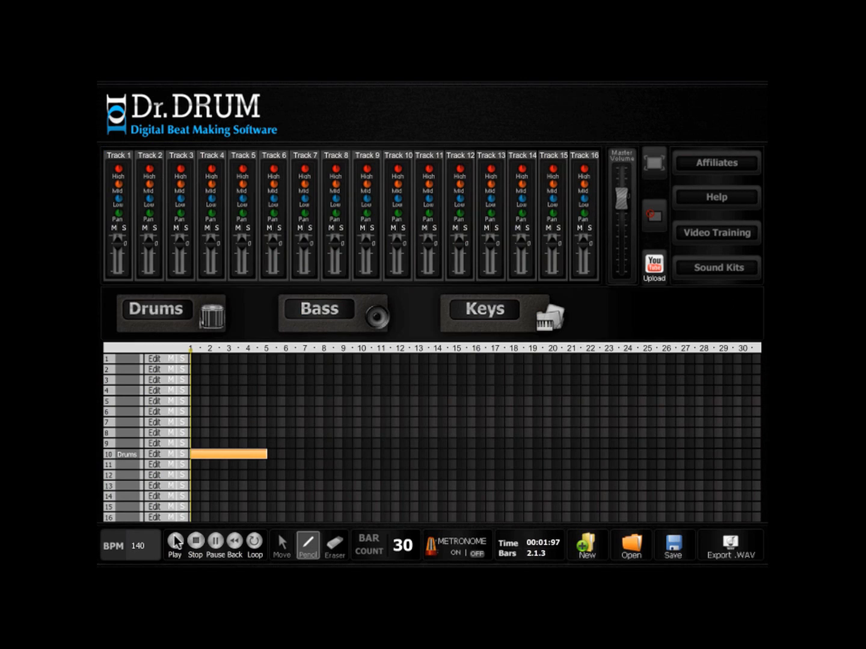
{"action": "left_click", "coordinate": [175, 540]}
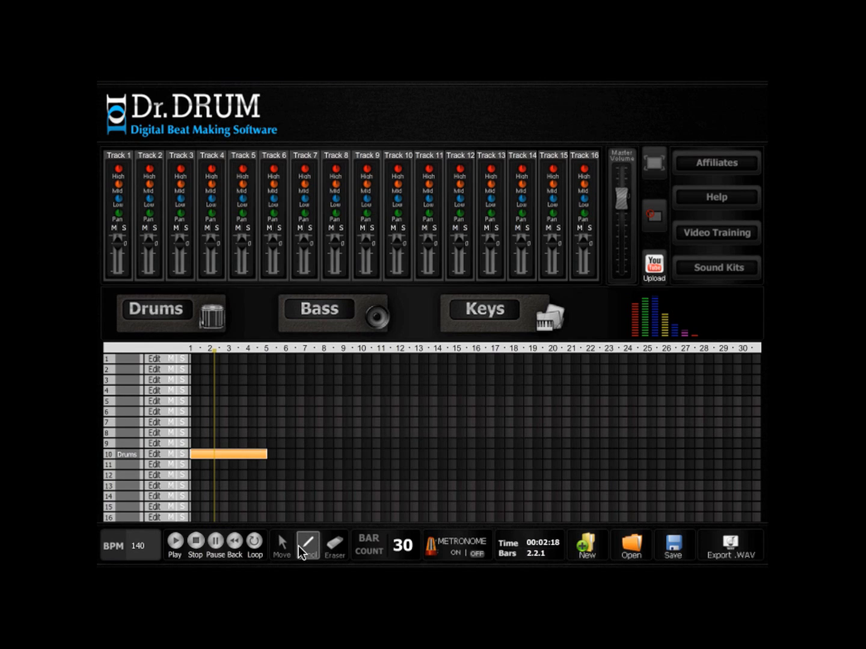
- Draw a two-bar clip at bar 1 on track 11 and load the Hip Hop 5 drum kit for it
{"action": "left_click_drag", "start_coordinate": [193, 464], "coordinate": [241, 462]}
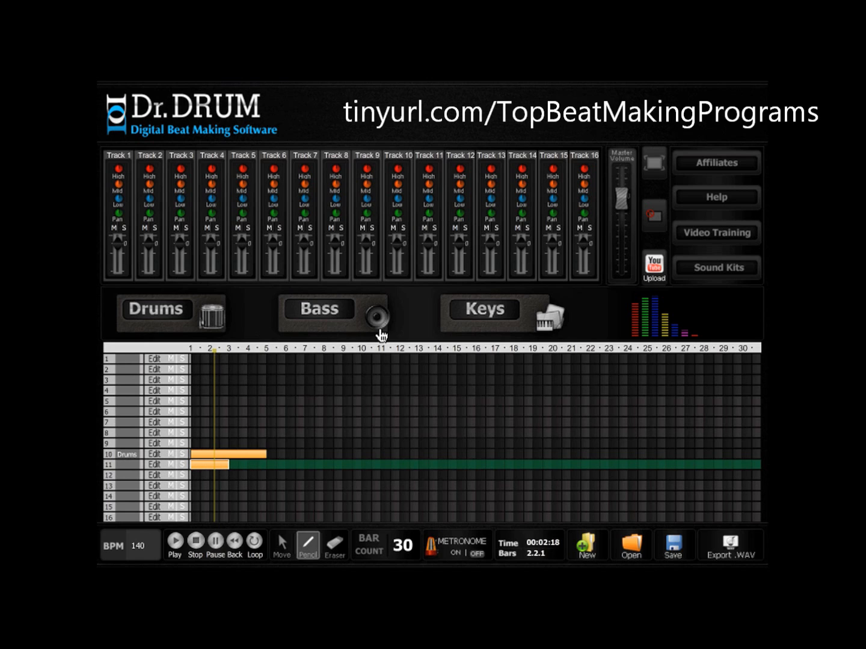
{"action": "left_click", "coordinate": [204, 323]}
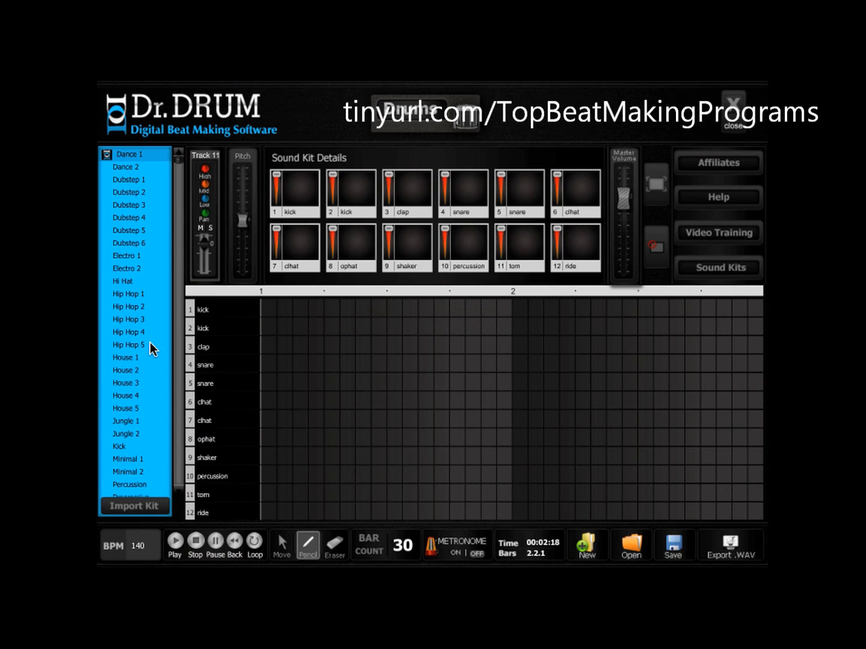
{"action": "left_click", "coordinate": [128, 346]}
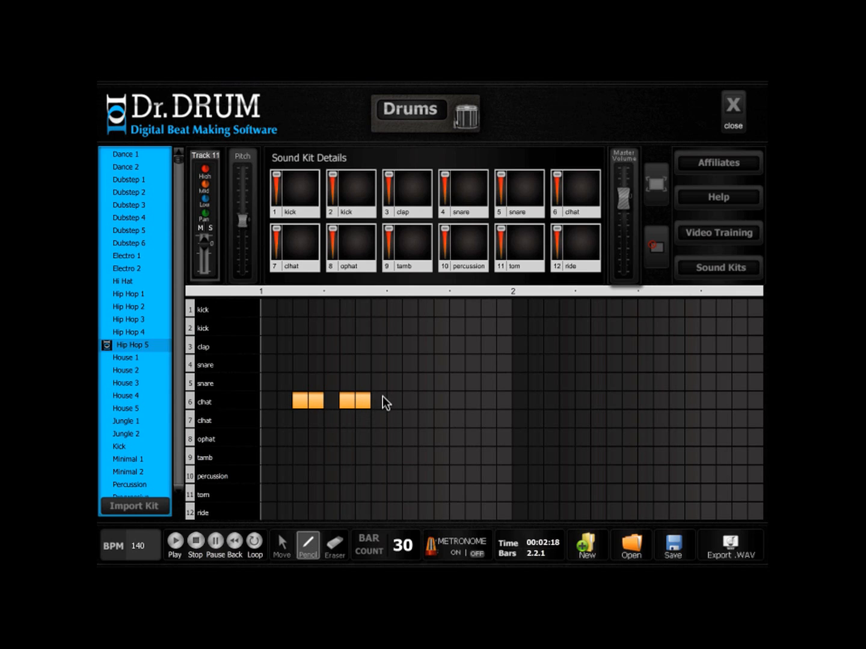
- Fill row 6 (clhat) with hits on steps 3, 4, 6, 7, 8, 11, 12, 14, 15 and 16 of both bars, and play back the arrangement
{"action": "left_click", "coordinate": [424, 394]}
{"action": "left_click", "coordinate": [440, 396]}
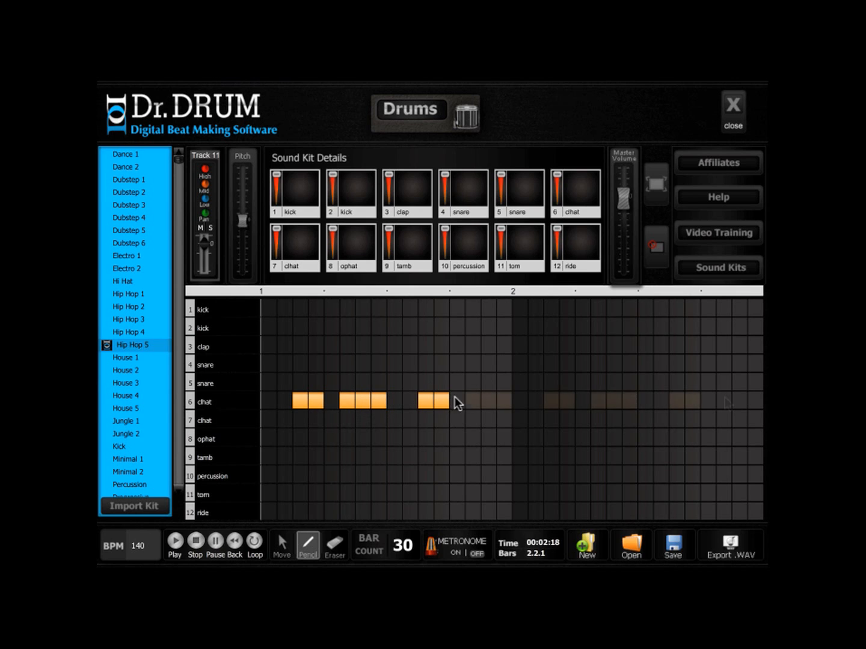
{"action": "left_click", "coordinate": [744, 398]}
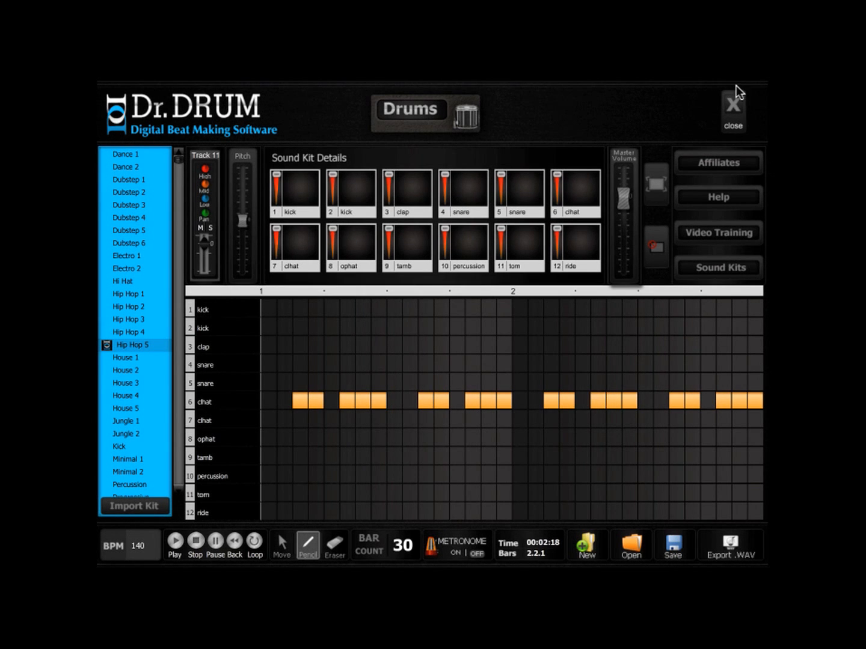
{"action": "left_click", "coordinate": [733, 108]}
{"action": "left_click", "coordinate": [176, 541]}
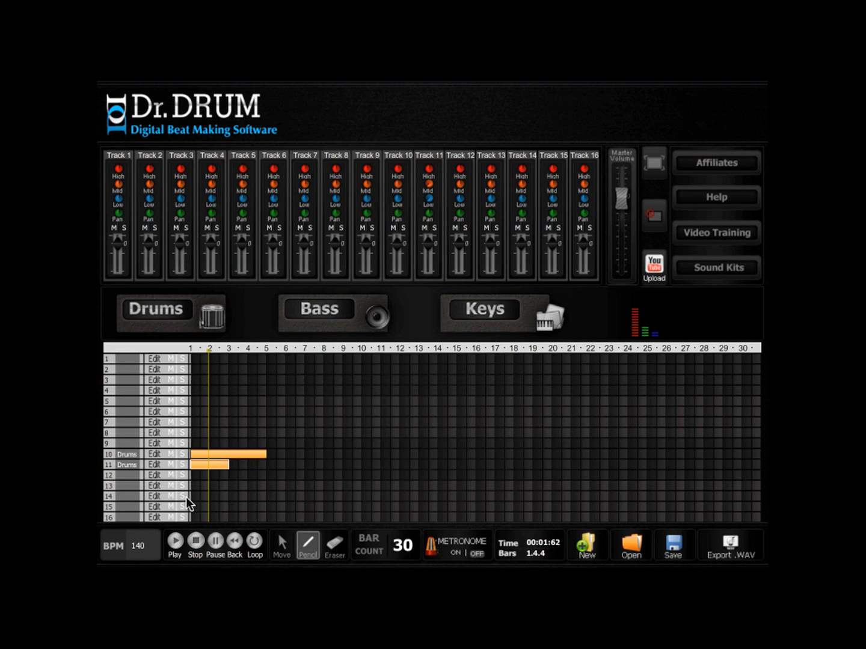
- Copy the track 11 drum clip to bars 3 and 4 and play back the arrangement
{"action": "left_click", "coordinate": [281, 547]}
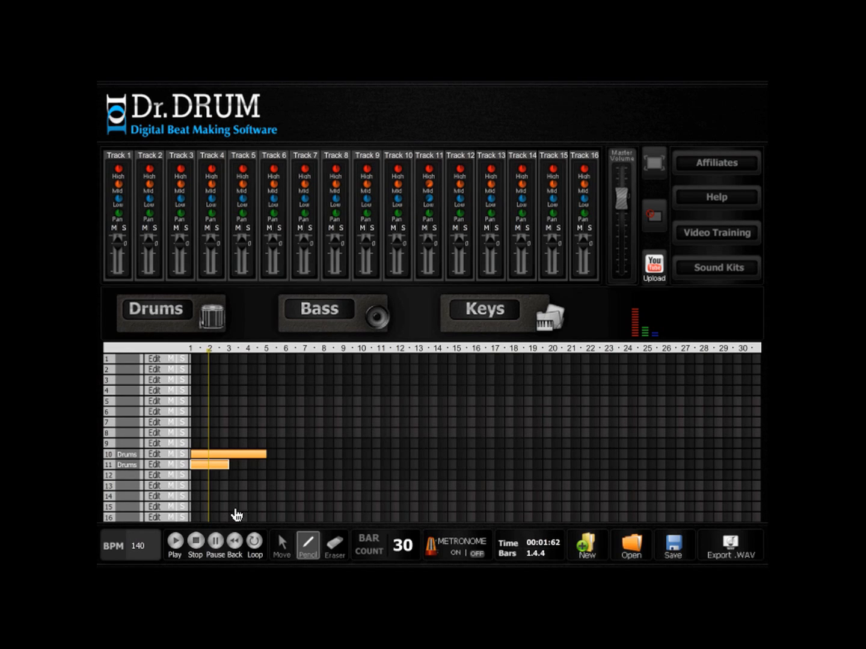
{"action": "left_click", "coordinate": [200, 464]}
{"action": "left_click_drag", "start_coordinate": [198, 463], "coordinate": [235, 460]}
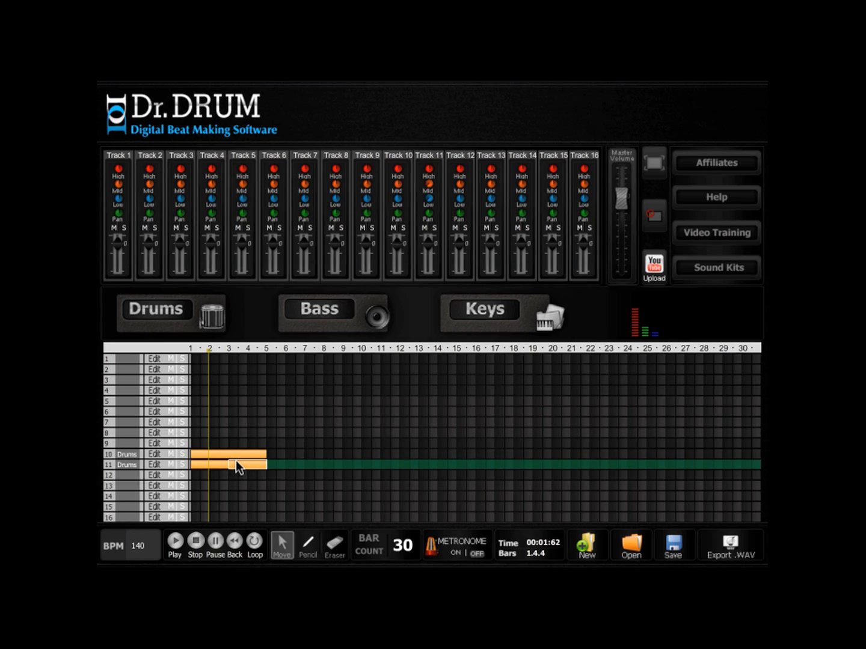
{"action": "left_click", "coordinate": [181, 544]}
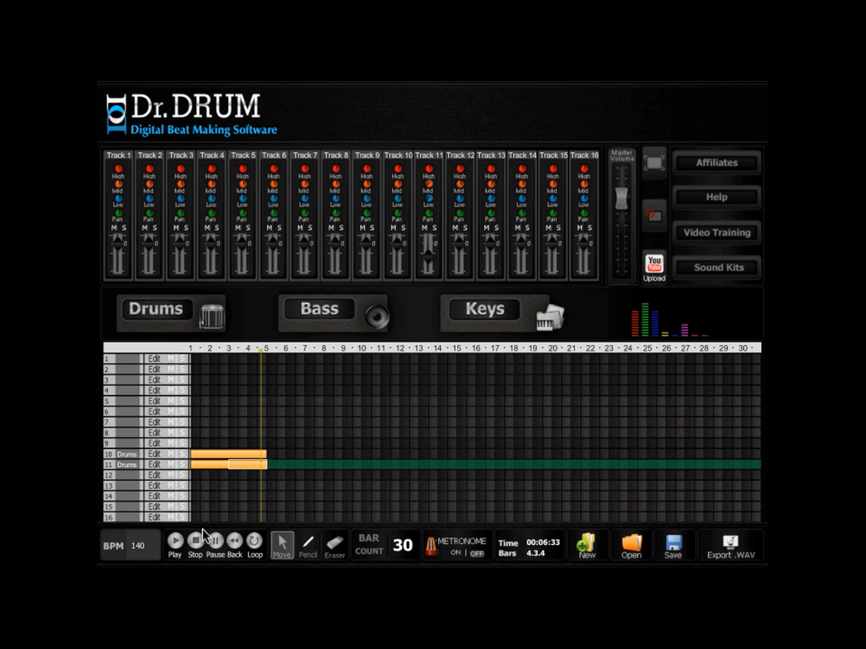
- Copy all drum clips on tracks 10 and 11 and paste them into bars 5 to 8
{"action": "left_click", "coordinate": [307, 545]}
{"action": "left_click", "coordinate": [282, 544]}
{"action": "left_click", "coordinate": [242, 455]}
{"action": "left_click", "coordinate": [214, 463]}
{"action": "key", "text": "ctrl+a"}
{"action": "key", "text": "ctrl+c"}
{"action": "key", "text": "ctrl+v"}
{"action": "left_click", "coordinate": [290, 455]}
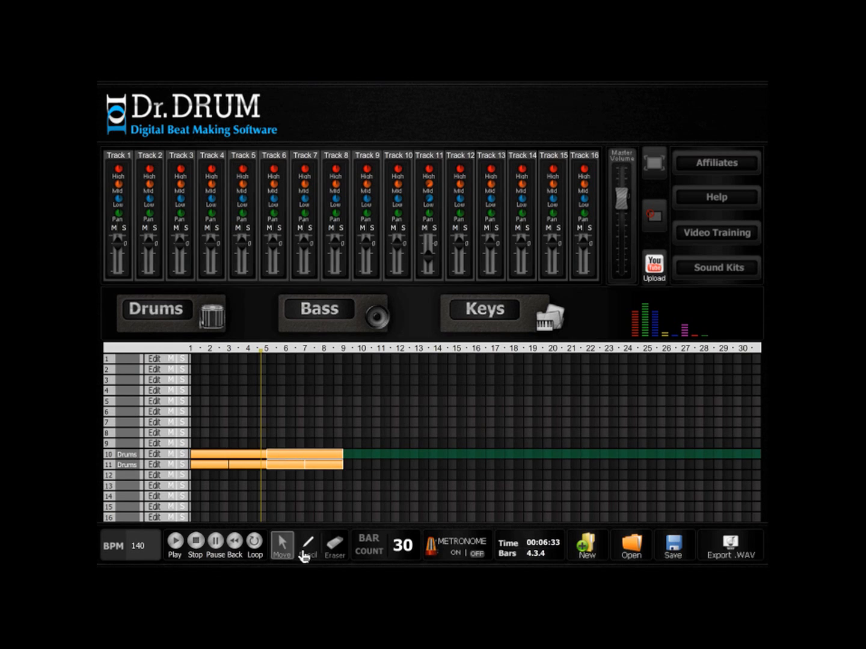
- Draw a two-bar clip at bar 5 on track 12 and open it in the drum editor
{"action": "left_click", "coordinate": [270, 474]}
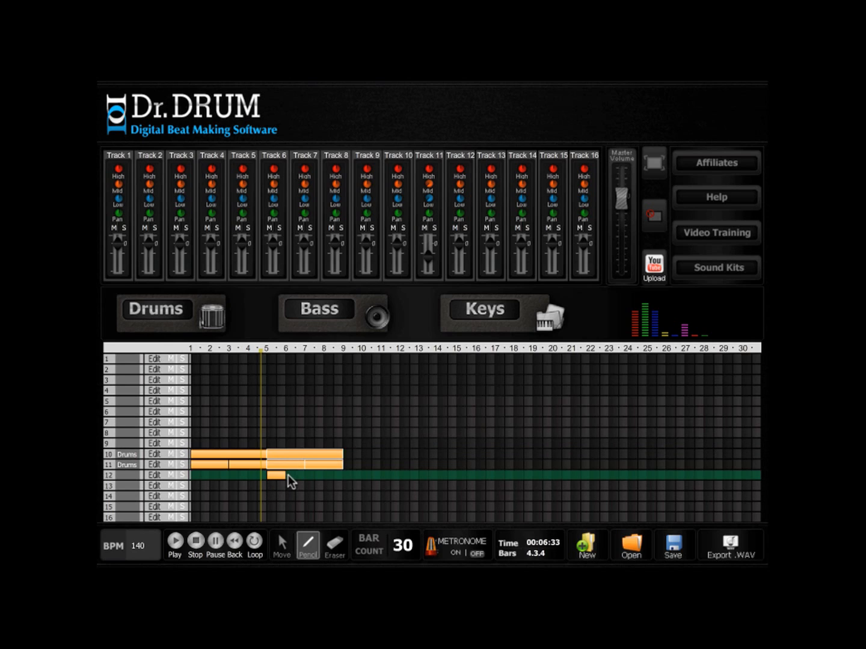
{"action": "left_click", "coordinate": [304, 474]}
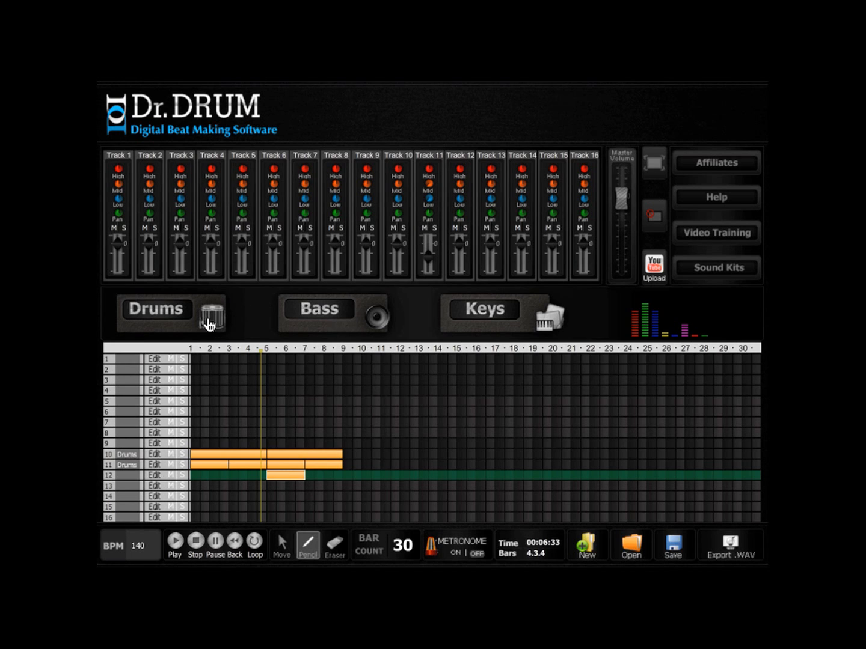
{"action": "left_click", "coordinate": [154, 475]}
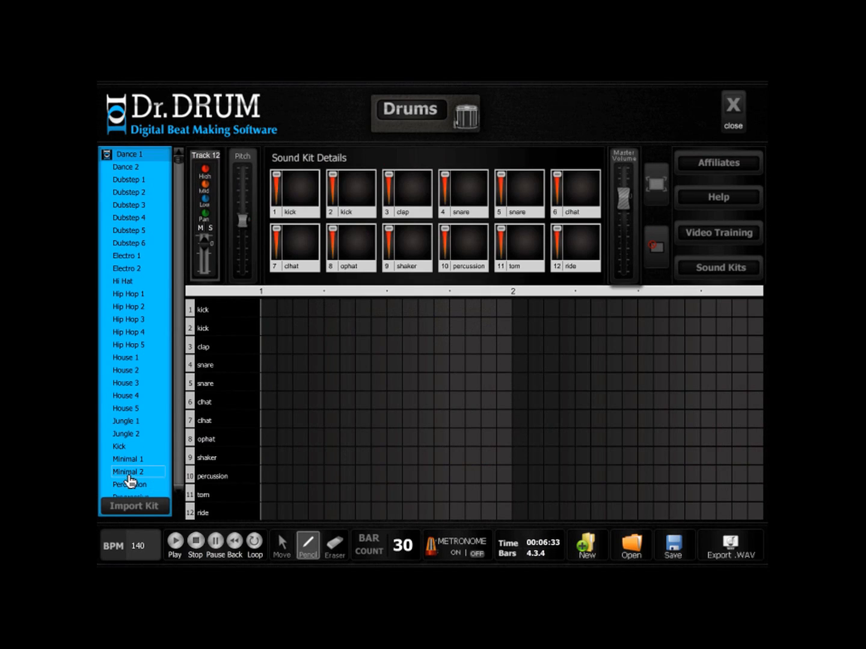
- Load the Minimal 2 kit and place ophat hits on steps 3, 7, 11 and 15 of both bars
{"action": "left_click", "coordinate": [128, 473]}
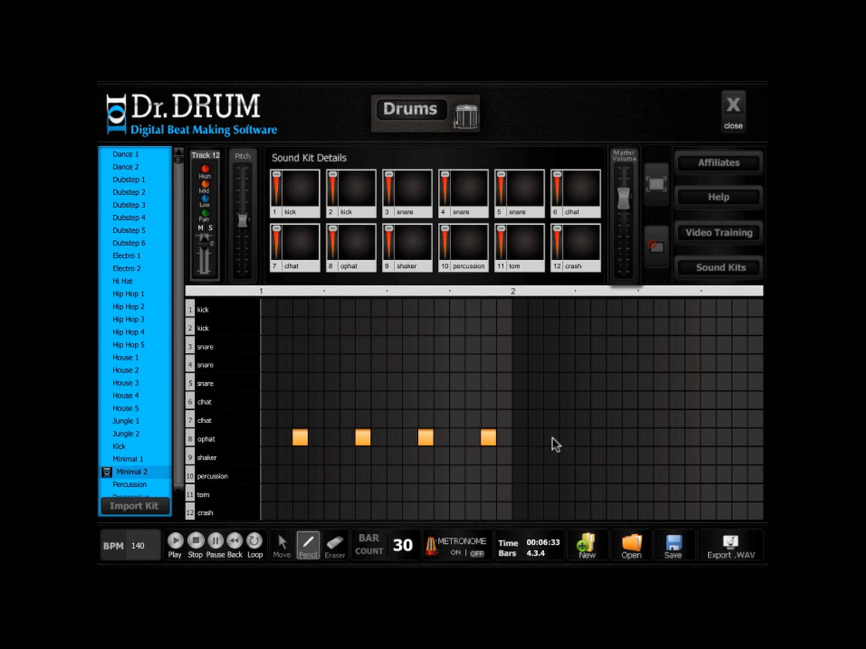
{"action": "left_click", "coordinate": [677, 438]}
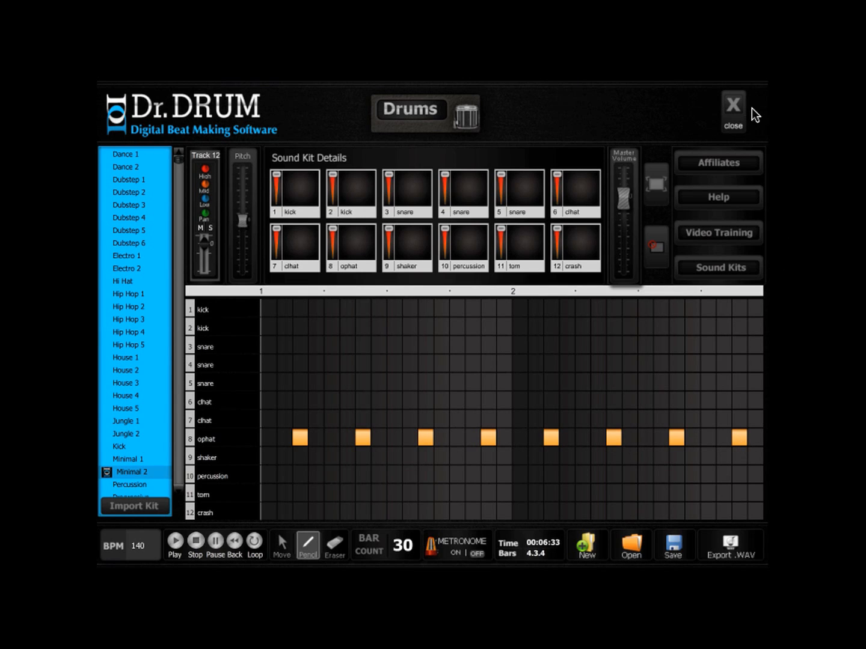
{"action": "left_click", "coordinate": [728, 117]}
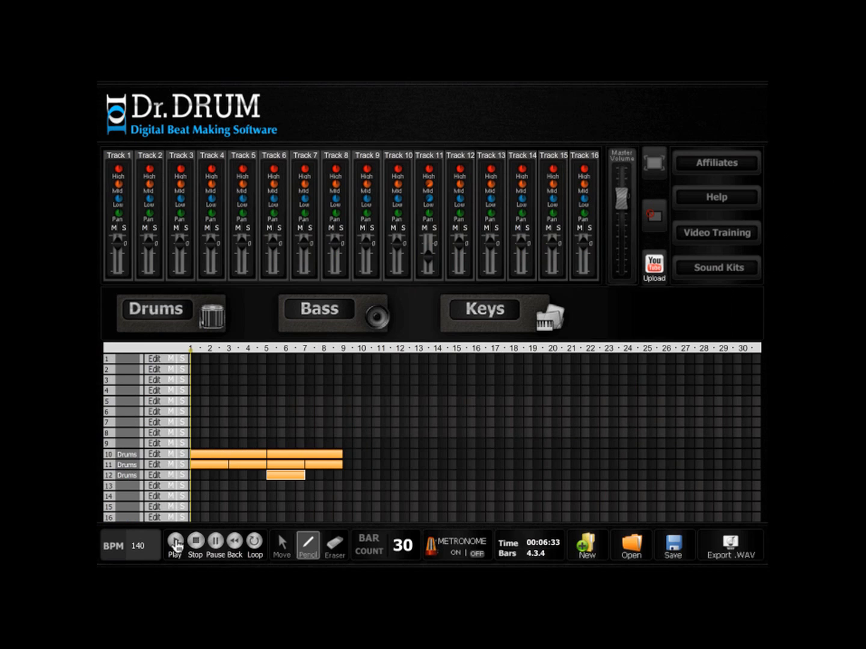
- Turn on looping, move the loop start to about bar 4, and play back the looped section
{"action": "left_click", "coordinate": [255, 541]}
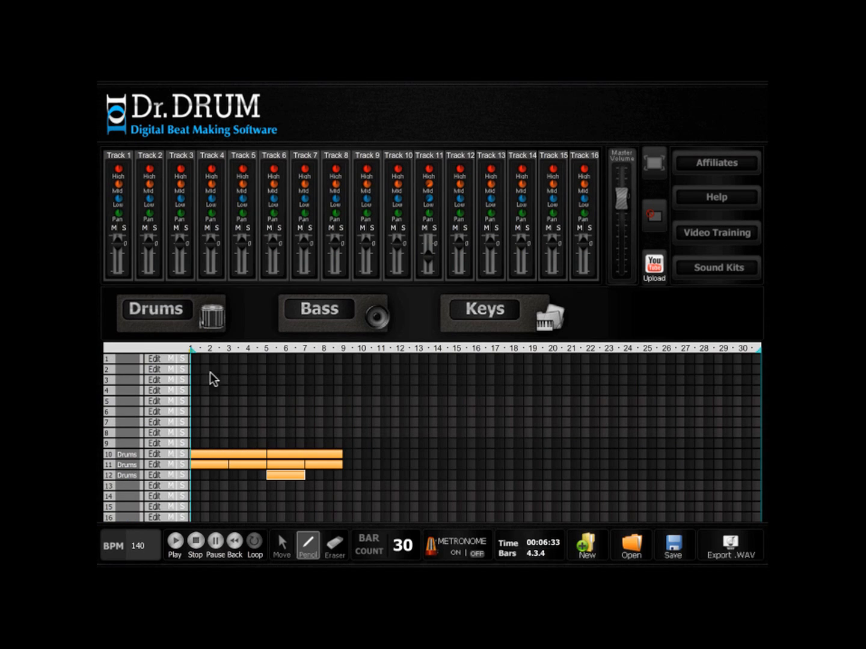
{"action": "left_click_drag", "start_coordinate": [192, 351], "coordinate": [253, 355]}
{"action": "left_click", "coordinate": [174, 545]}
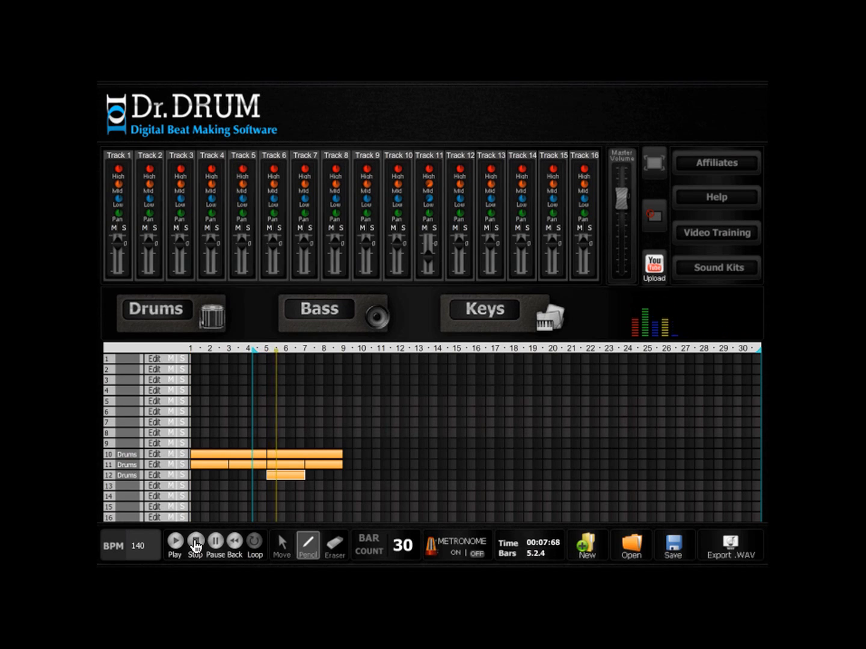
{"action": "left_click", "coordinate": [195, 545]}
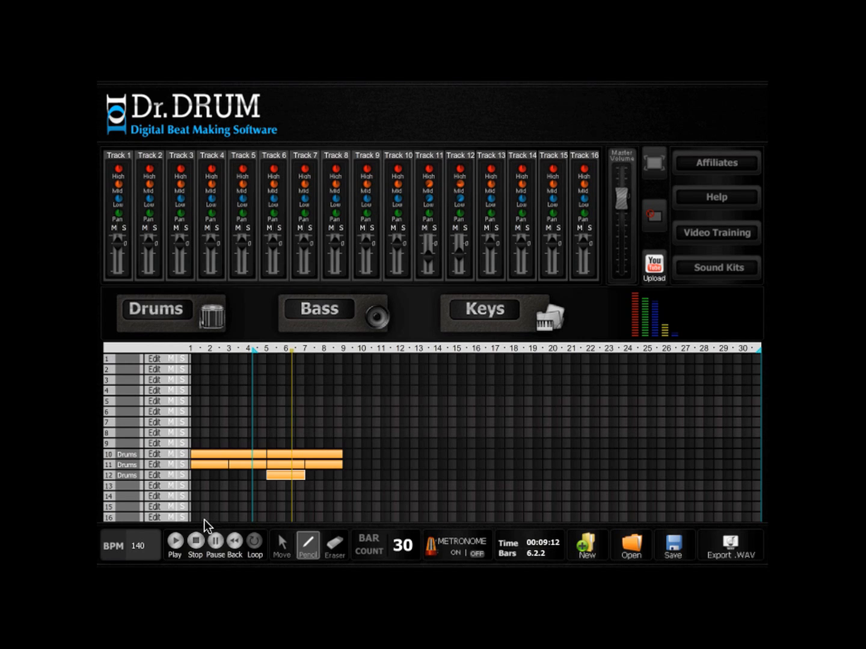
{"action": "left_click", "coordinate": [176, 542]}
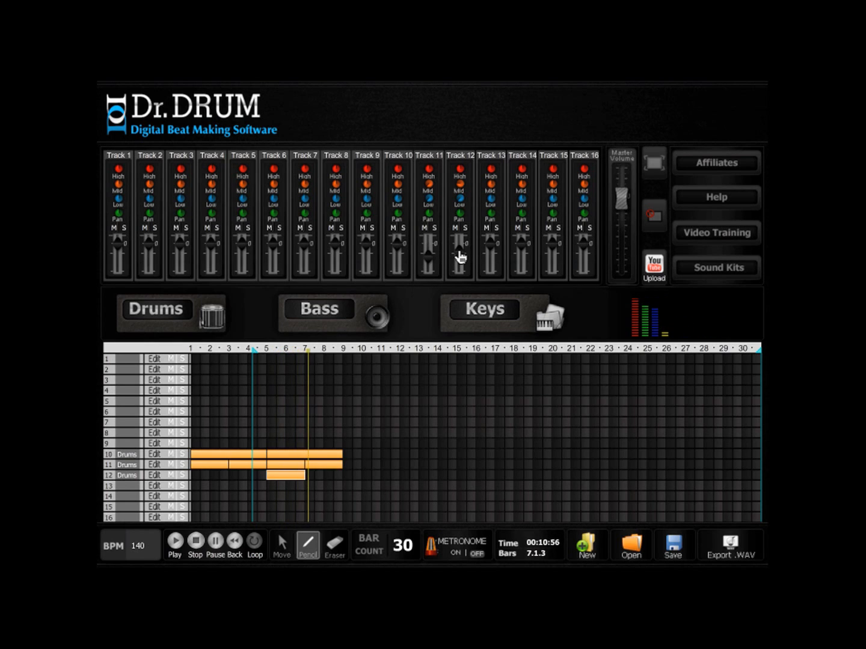
- Copy the track 12 drum clip to bars 7 and 8
{"action": "left_click", "coordinate": [283, 548]}
{"action": "left_click_drag", "start_coordinate": [281, 477], "coordinate": [319, 475]}
- Draw a one-bar clip at bar 5 on track 16 and load the Hip Hop 1 drum kit for it
{"action": "left_click", "coordinate": [299, 554]}
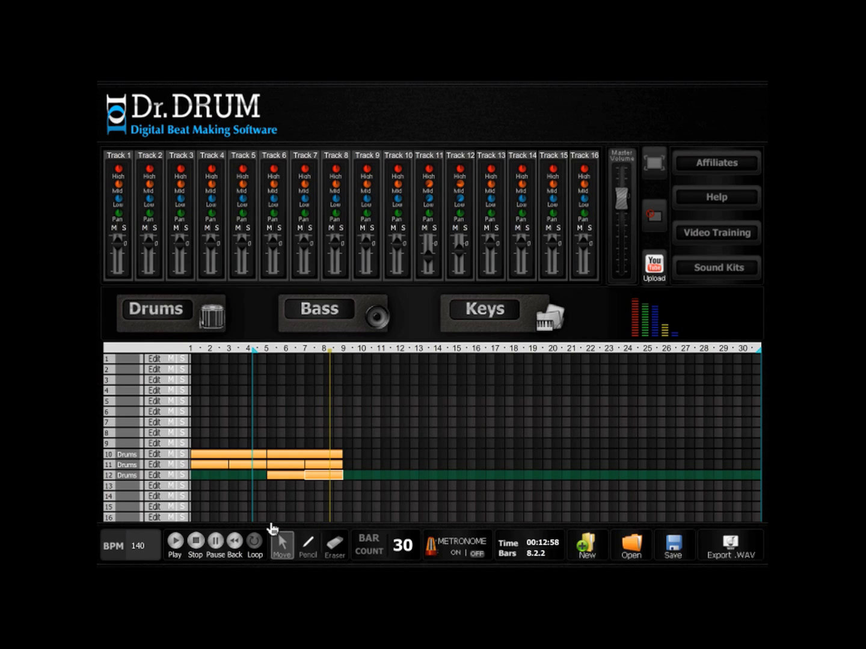
{"action": "left_click", "coordinate": [274, 518]}
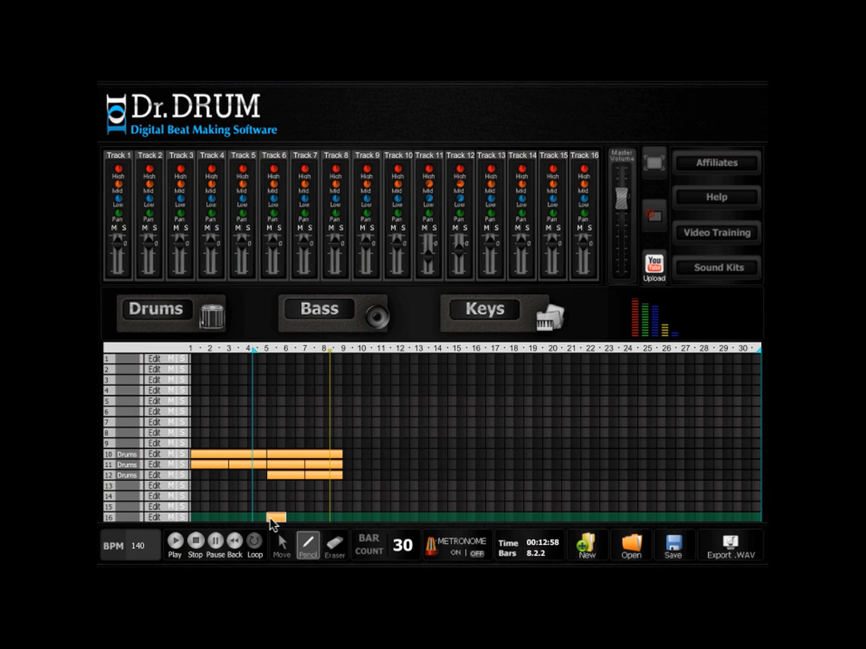
{"action": "left_click", "coordinate": [214, 319]}
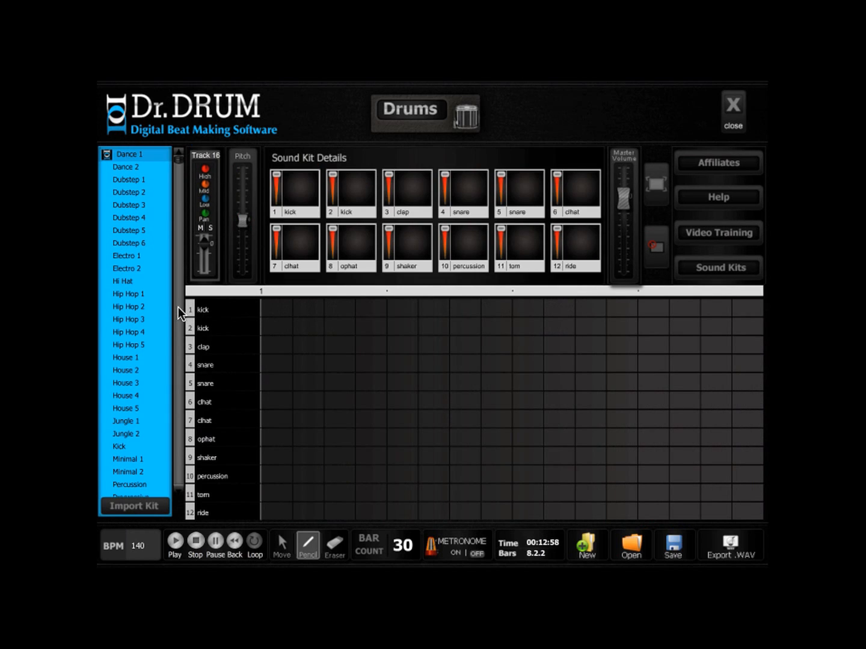
{"action": "left_click", "coordinate": [135, 294]}
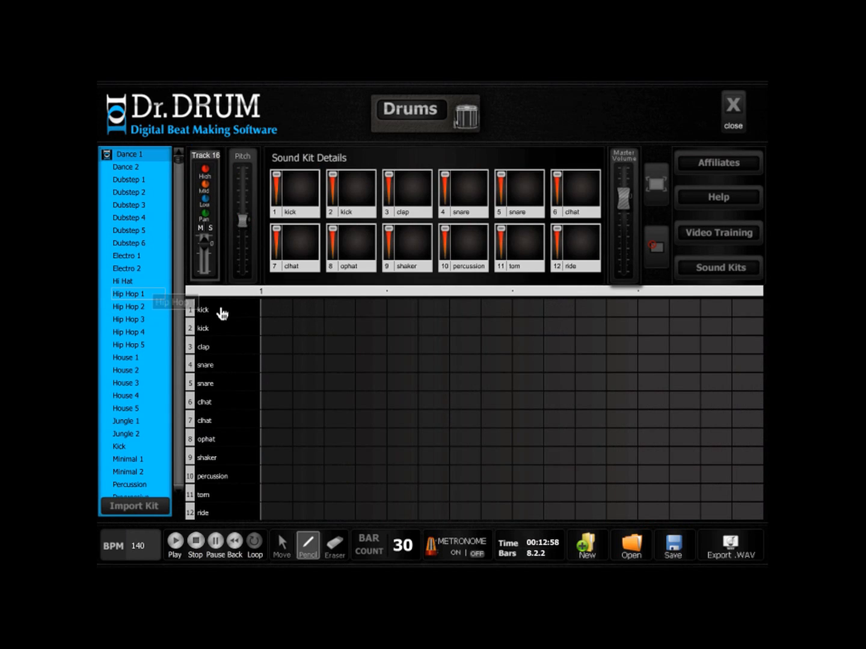
- Place a single crash hit on the first step of the track 16 pattern and return to the arrangement
{"action": "left_click", "coordinate": [277, 309]}
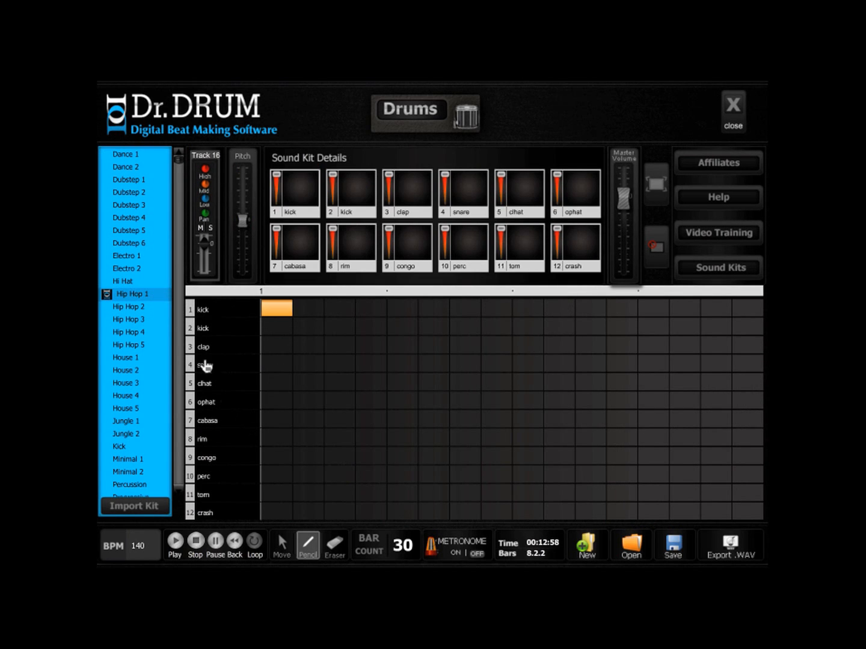
{"action": "left_click", "coordinate": [272, 512]}
{"action": "left_click", "coordinate": [335, 545]}
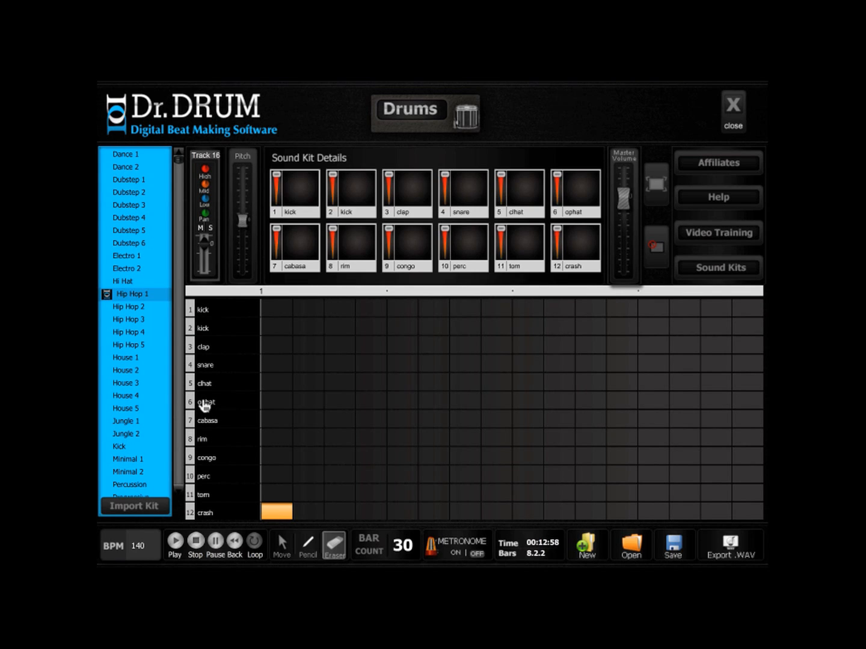
{"action": "left_click", "coordinate": [733, 112]}
- Copy the track 16 clip up to track 15 at bar 5 and open the copy for editing
{"action": "left_click", "coordinate": [281, 544]}
{"action": "left_click", "coordinate": [274, 516]}
{"action": "left_click_drag", "start_coordinate": [273, 514], "coordinate": [273, 507]}
{"action": "left_click", "coordinate": [151, 509]}
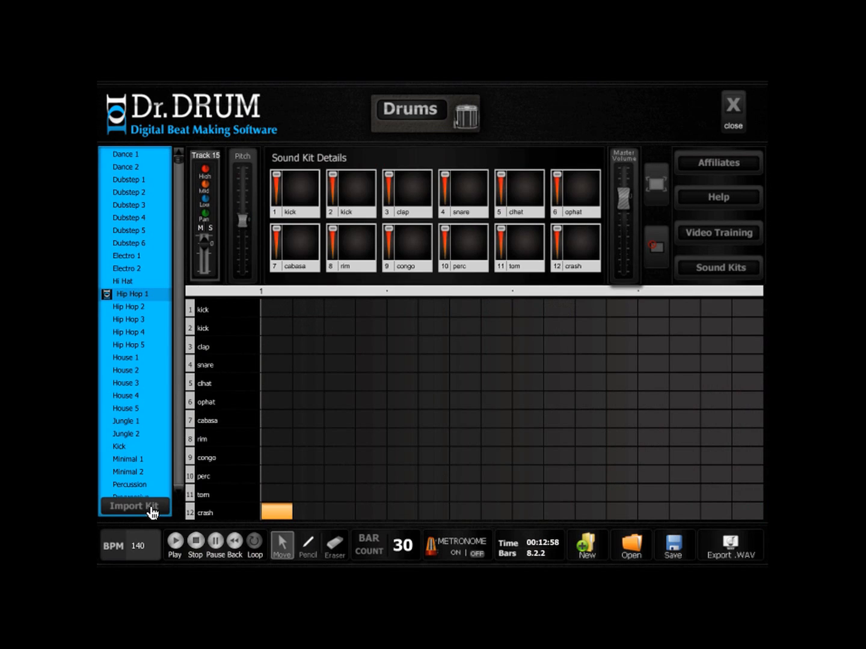
- Erase the crash hit from the track 15 pattern and place ophat hits on steps 2 and 5
{"action": "left_click", "coordinate": [334, 545]}
{"action": "left_click", "coordinate": [285, 517]}
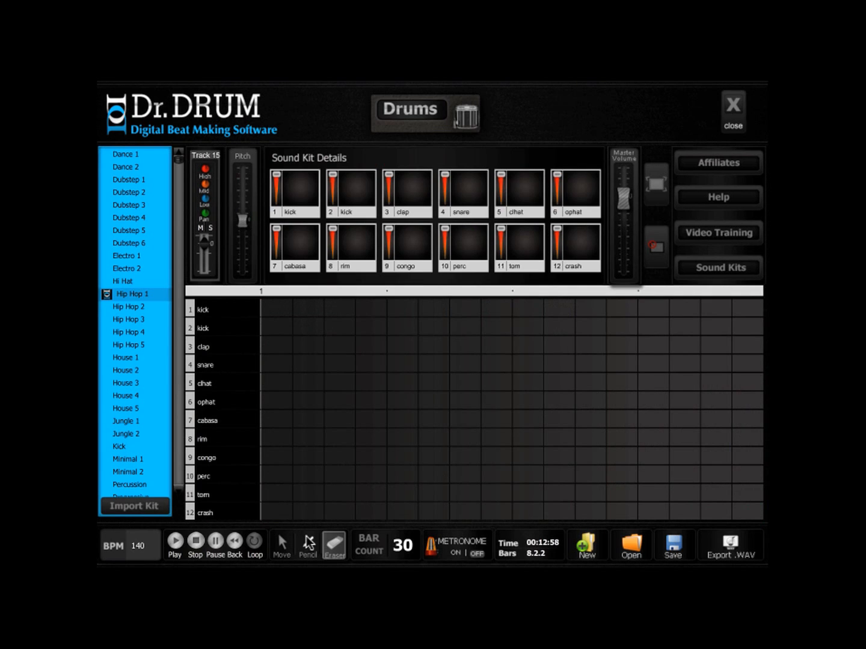
{"action": "left_click", "coordinate": [307, 547]}
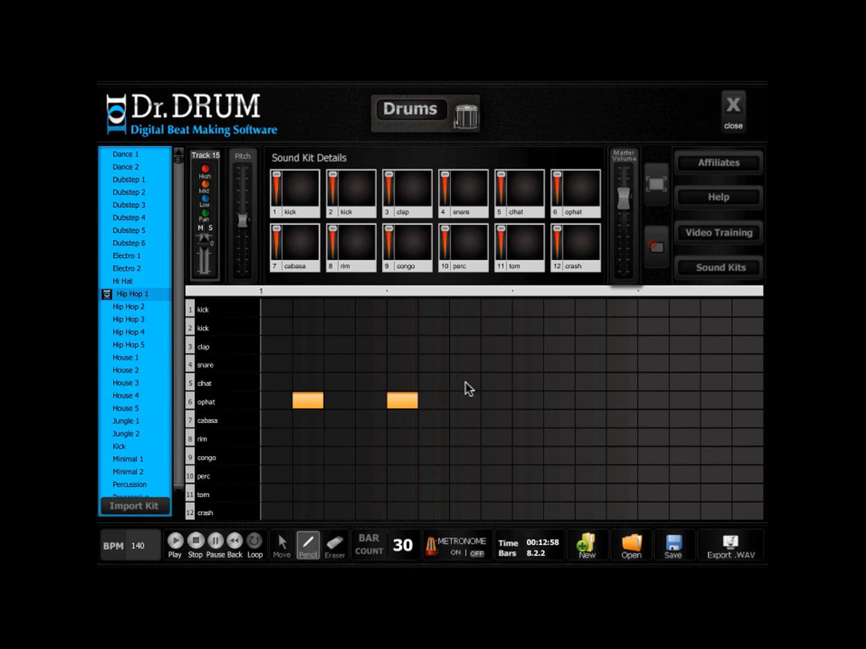
{"action": "left_click", "coordinate": [729, 112]}
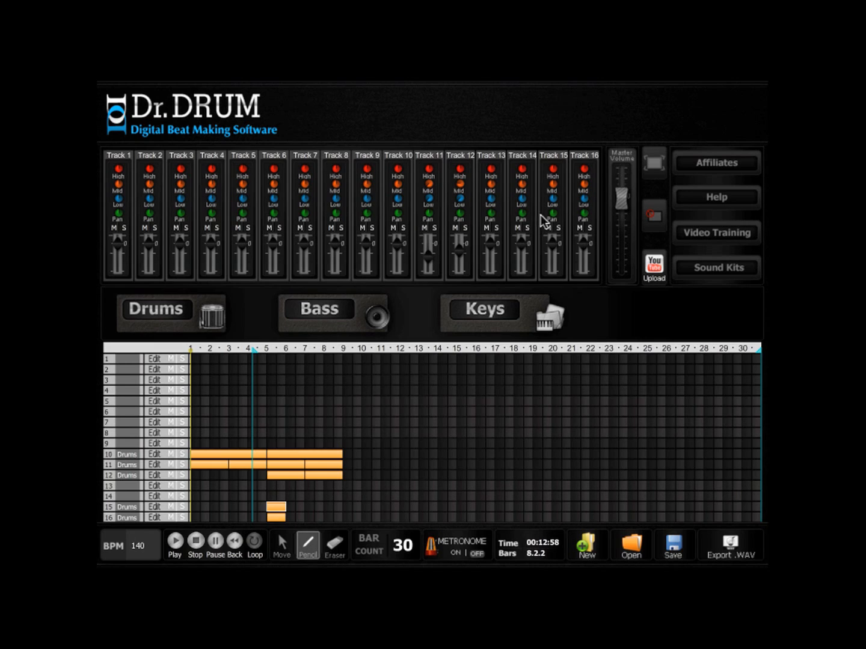
- Lower the volume of track 16 and play back the looped section with the new crash and ophat parts
{"action": "left_click_drag", "start_coordinate": [583, 254], "coordinate": [582, 260]}
{"action": "left_click", "coordinate": [176, 541]}
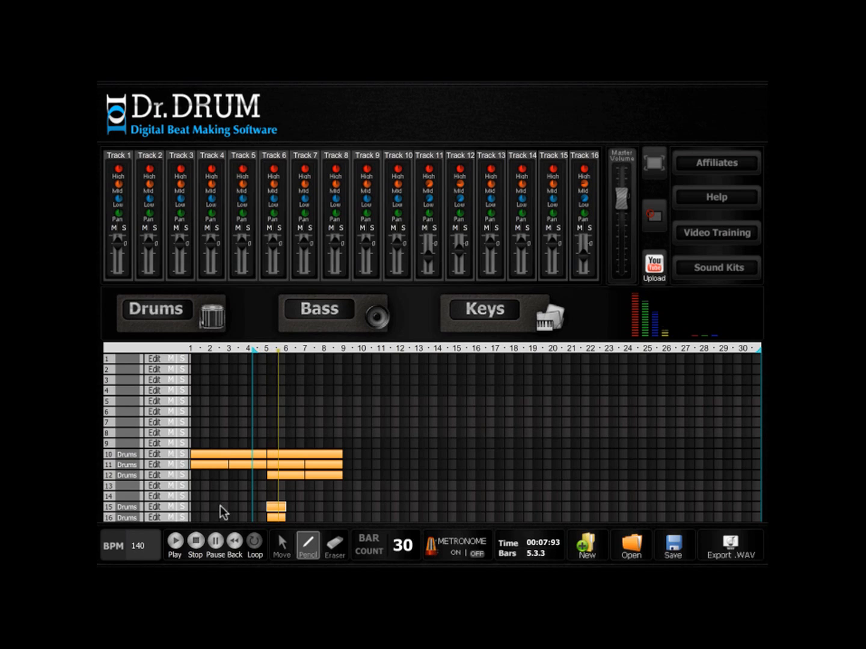
{"action": "key", "text": "space"}
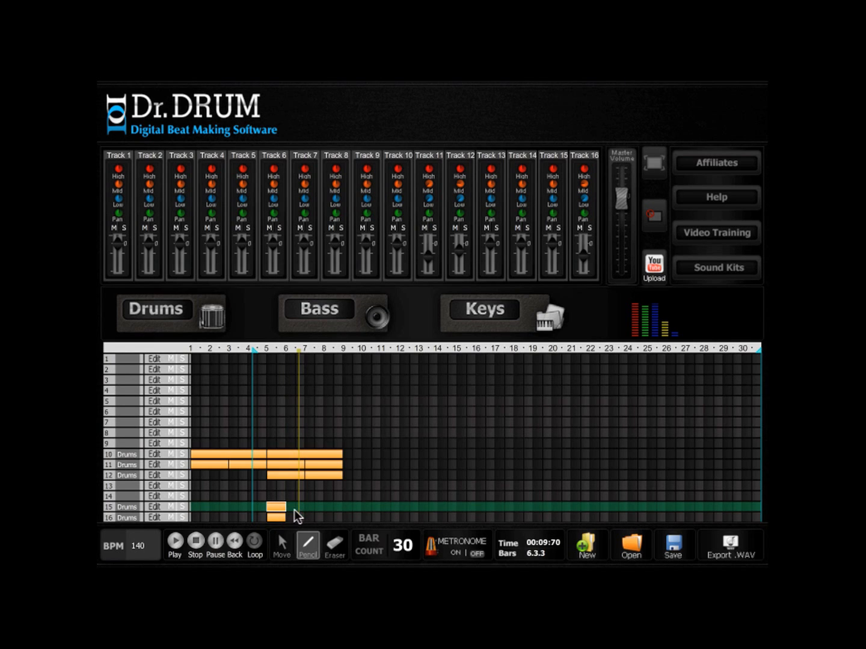
- Shift the track 15 clip one bar later, to bar 6, and play back the arrangement
{"action": "left_click", "coordinate": [283, 543]}
{"action": "left_click_drag", "start_coordinate": [272, 506], "coordinate": [291, 506]}
{"action": "left_click", "coordinate": [176, 543]}
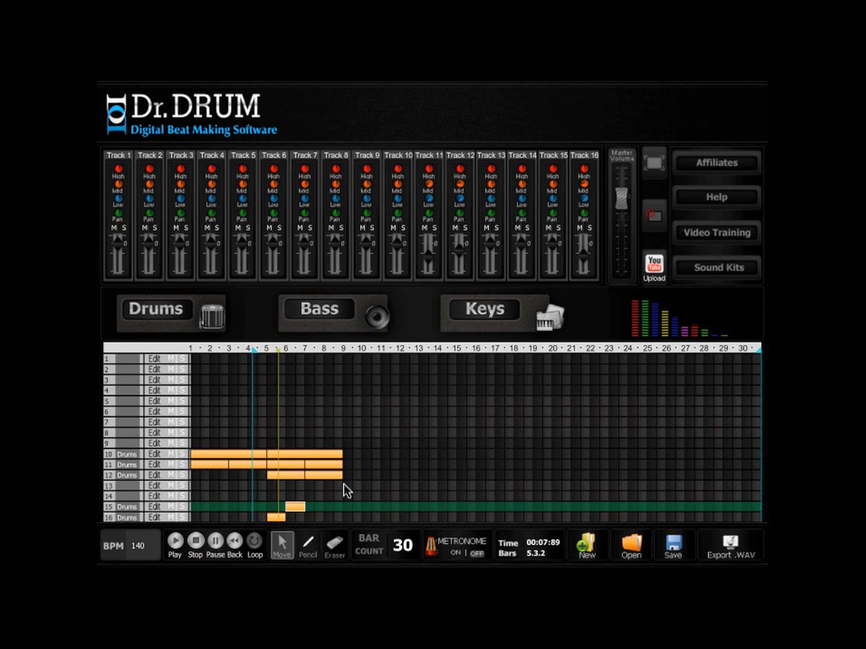
- Review the track 15 pattern, adjust the track's mid and low EQ with slightly more volume, and play back the mix
{"action": "left_click", "coordinate": [155, 508]}
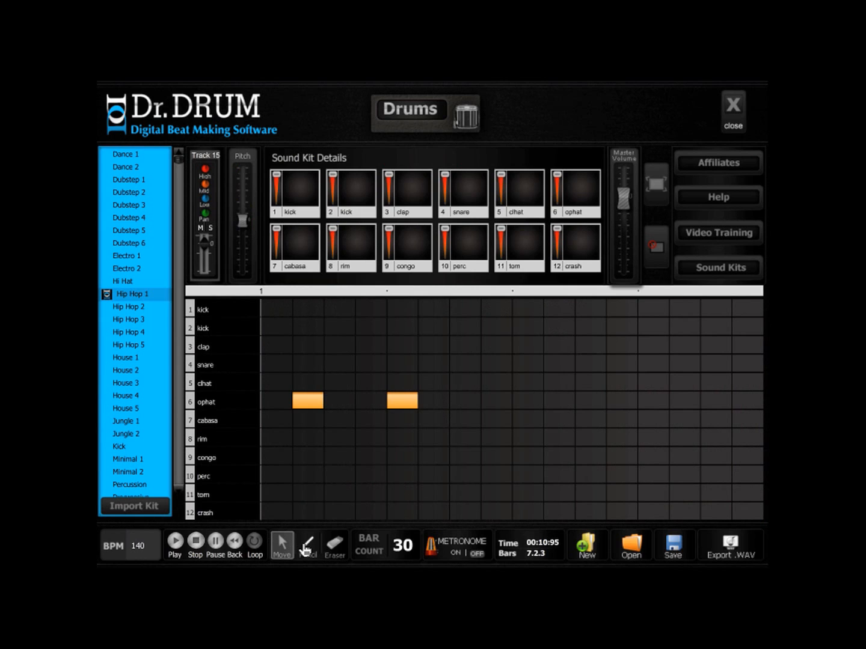
{"action": "left_click", "coordinate": [307, 548]}
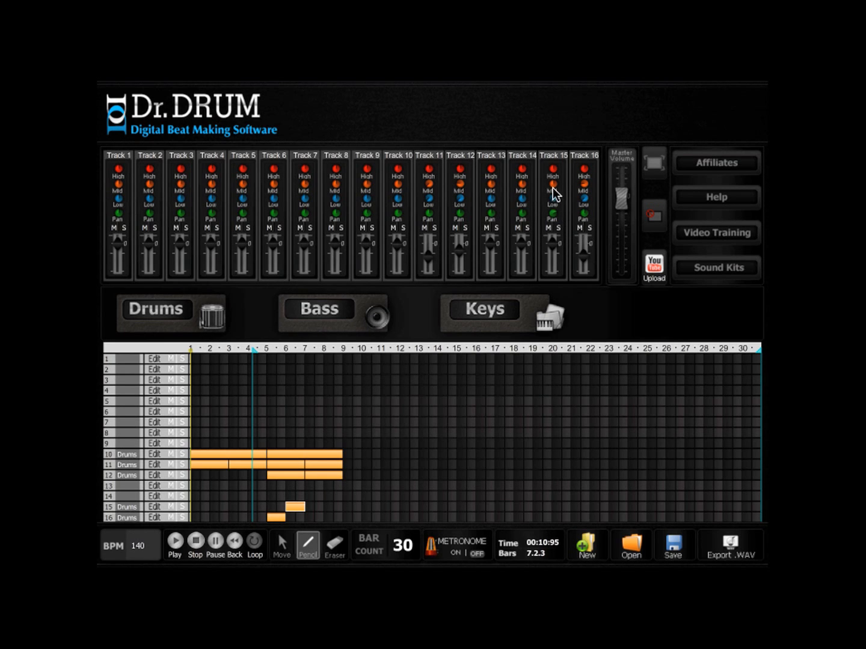
{"action": "left_click_drag", "start_coordinate": [552, 245], "coordinate": [553, 240]}
{"action": "left_click", "coordinate": [175, 541]}
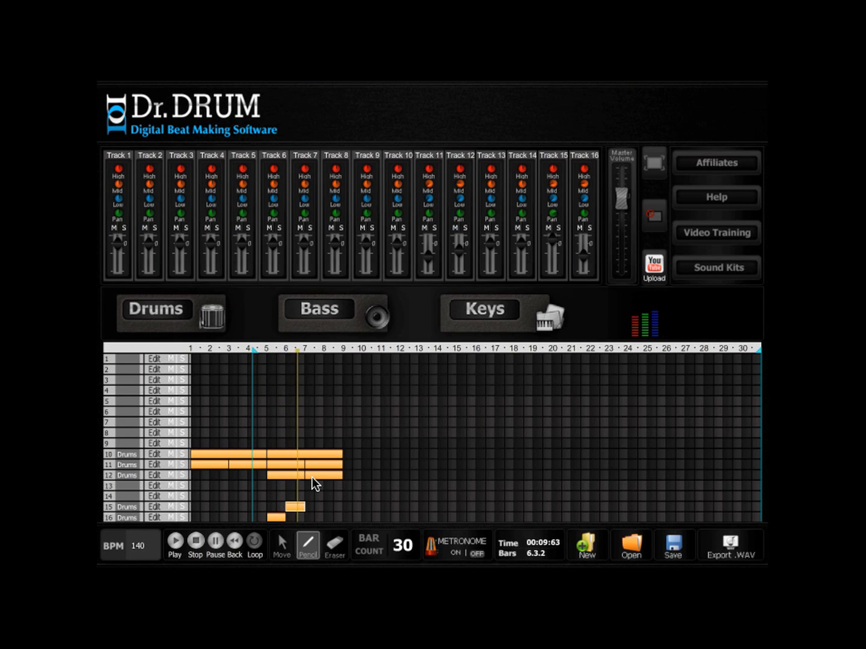
- Copy the track 15 clip to bar 8 and the track 10–12 clips to bar 9, and draw a track 13 clip over bars 5–8
{"action": "left_click", "coordinate": [195, 543]}
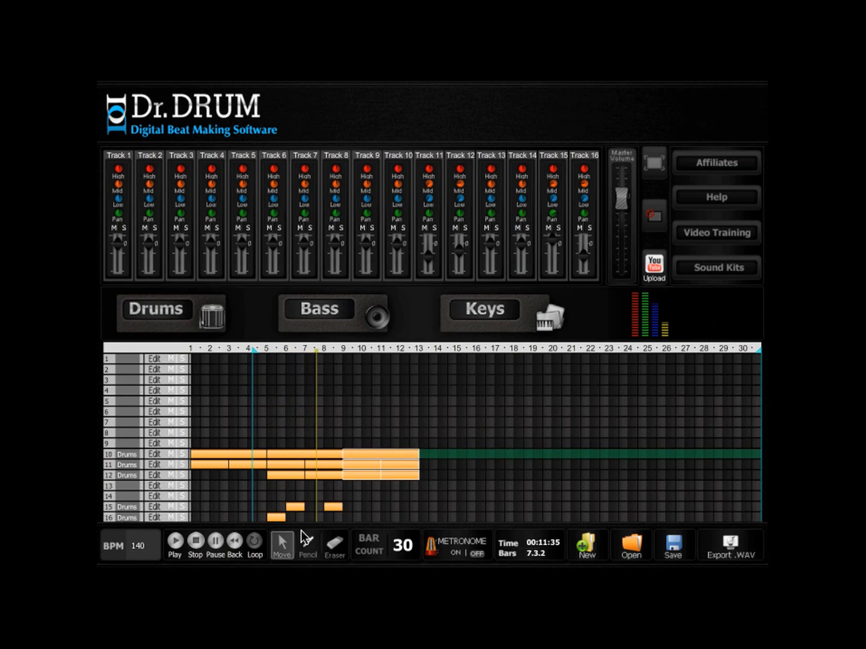
{"action": "left_click", "coordinate": [307, 543]}
{"action": "left_click", "coordinate": [273, 486]}
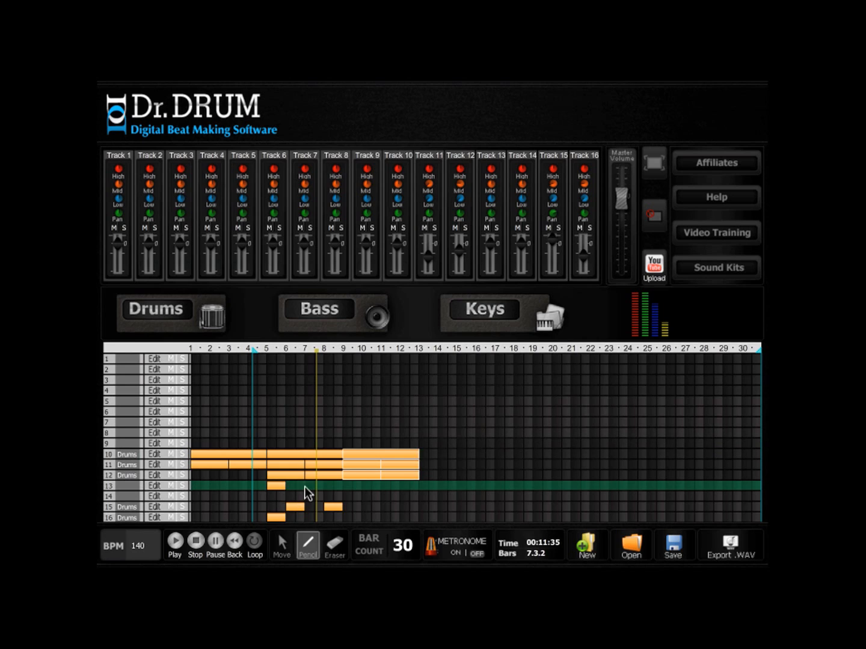
{"action": "left_click", "coordinate": [345, 483]}
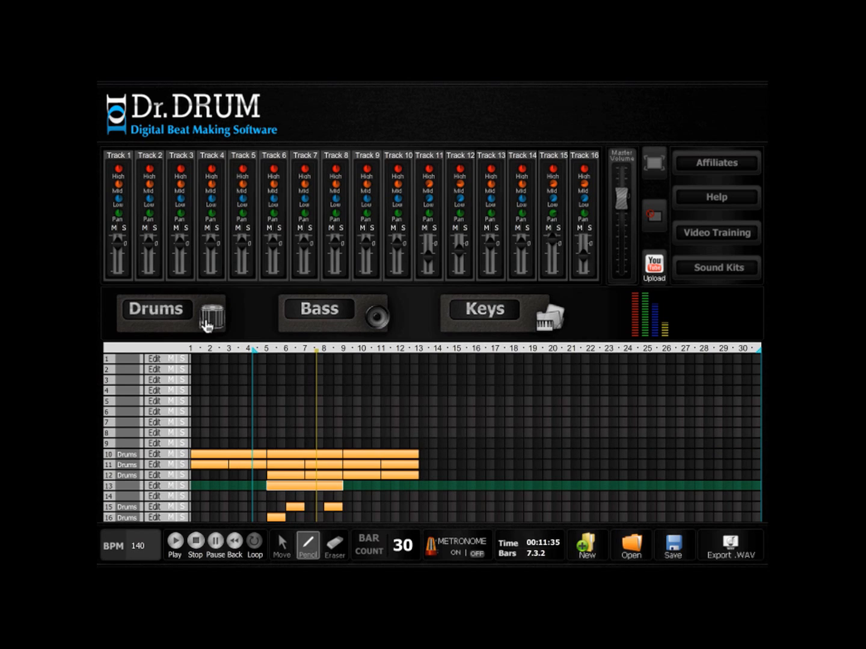
- Load the House 2 kit for track 13 and place snare hits on beats 2 and 4 of its first two bars
{"action": "left_click", "coordinate": [152, 486]}
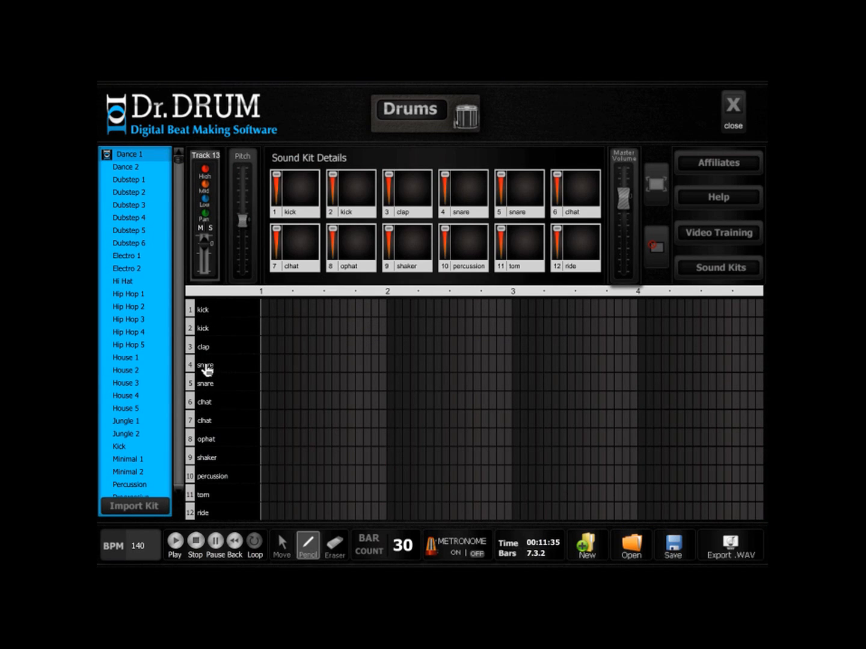
{"action": "left_click", "coordinate": [420, 360]}
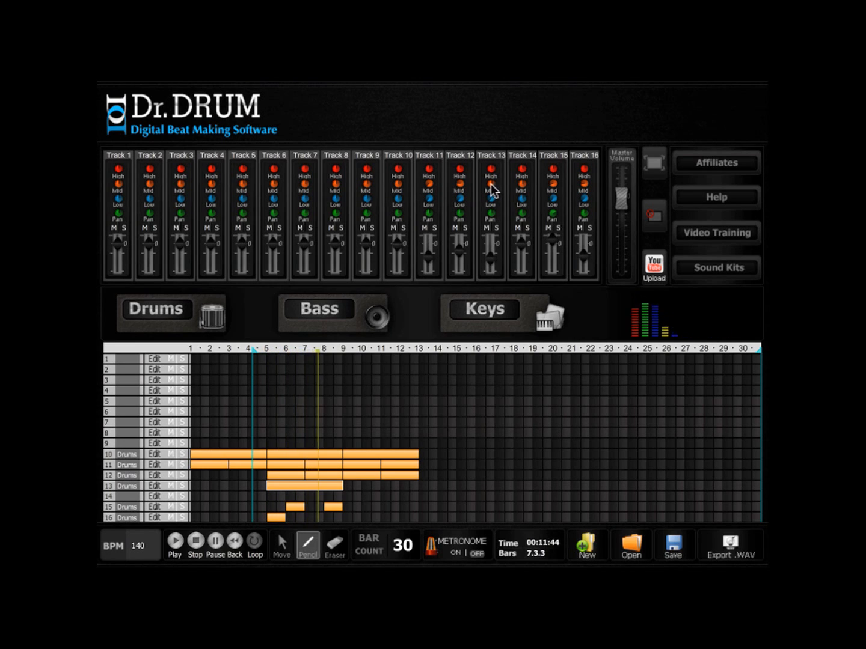
- Balance track 13 against the mix with lower volume and adjusted mid and low EQ, checking it in playback
{"action": "left_click", "coordinate": [198, 543]}
{"action": "left_click", "coordinate": [174, 541]}
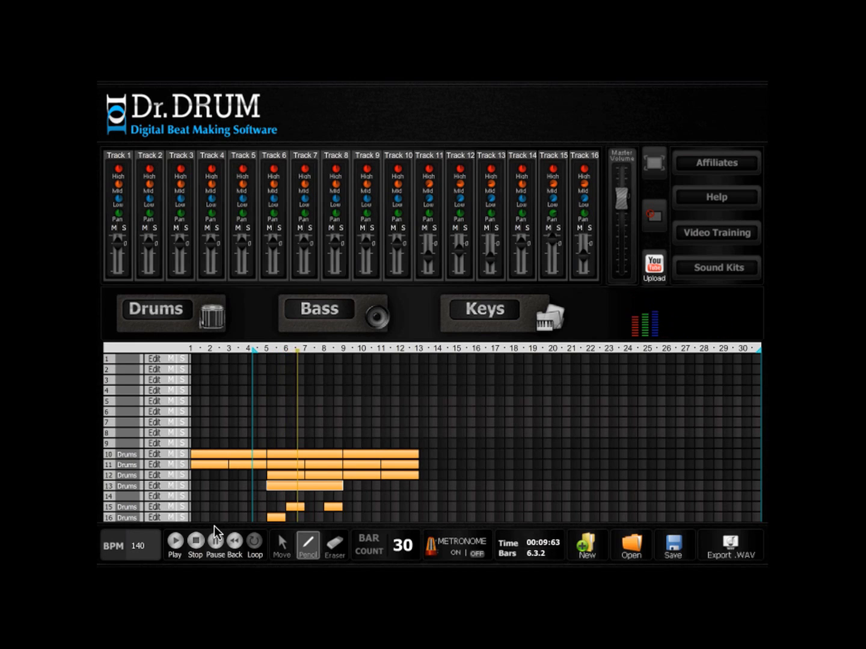
{"action": "left_click", "coordinate": [195, 542]}
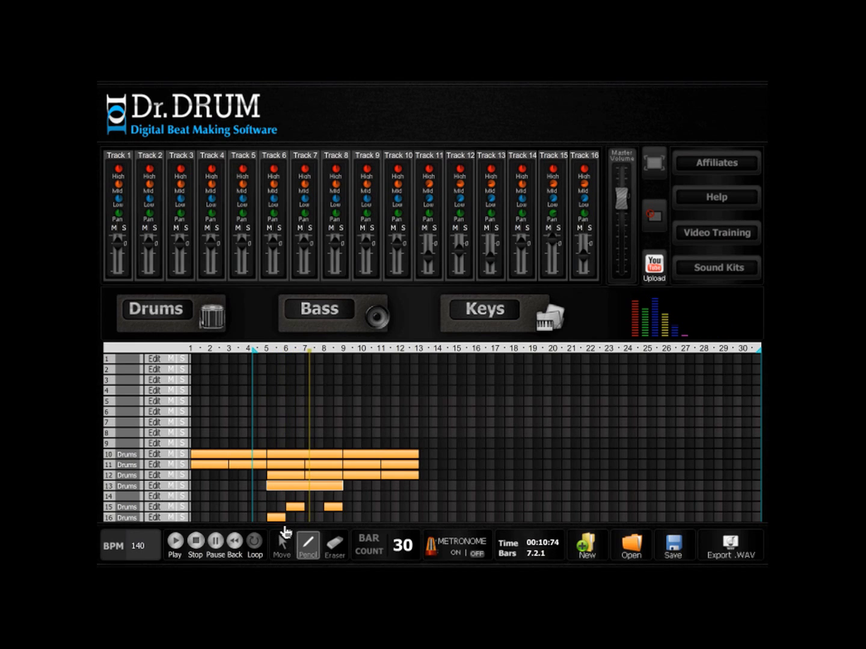
- Layer clap hits over the four track 13 snare hits at a reduced clap volume, and play back the arrangement
{"action": "left_click", "coordinate": [155, 486]}
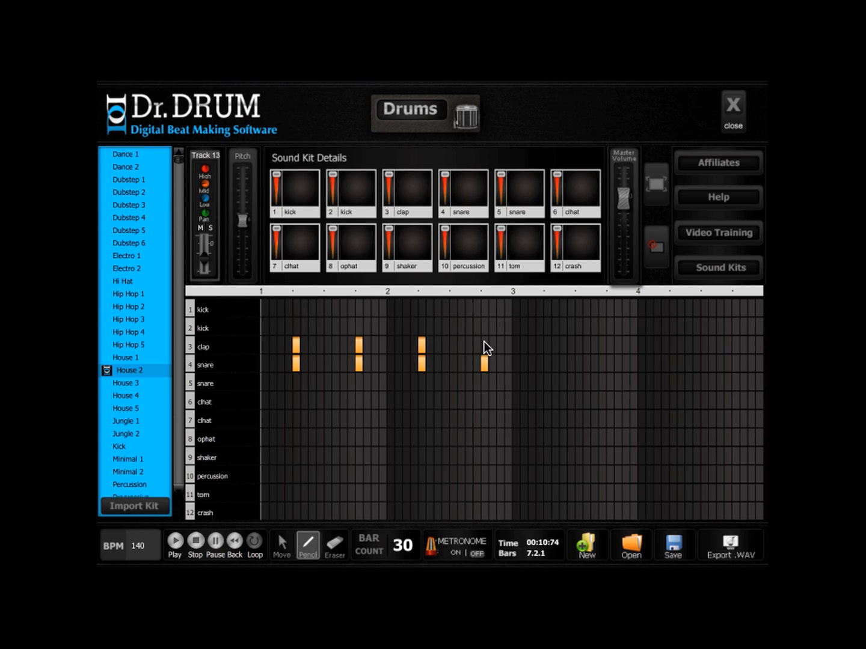
{"action": "left_click_drag", "start_coordinate": [389, 174], "coordinate": [390, 191]}
{"action": "left_click", "coordinate": [728, 110]}
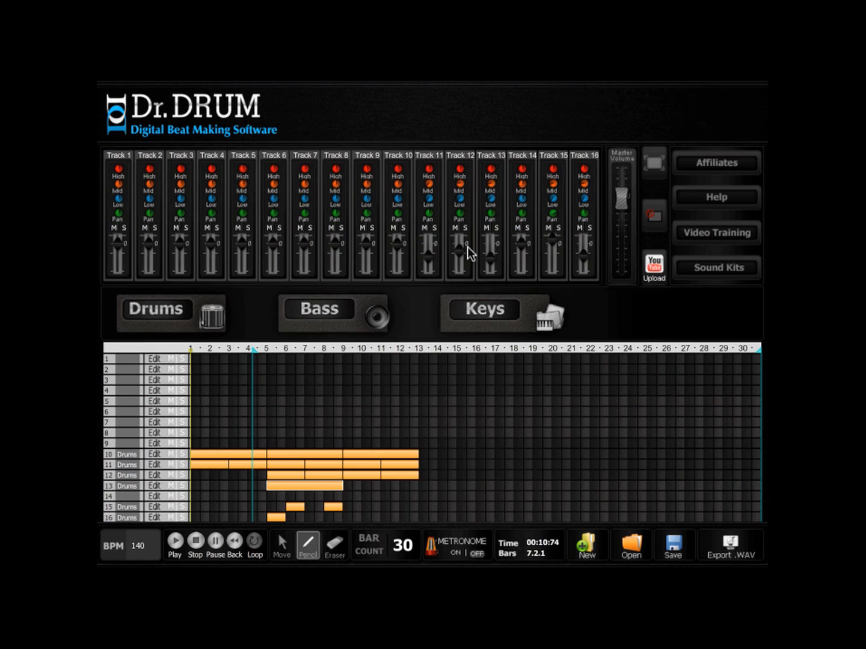
{"action": "left_click", "coordinate": [176, 543]}
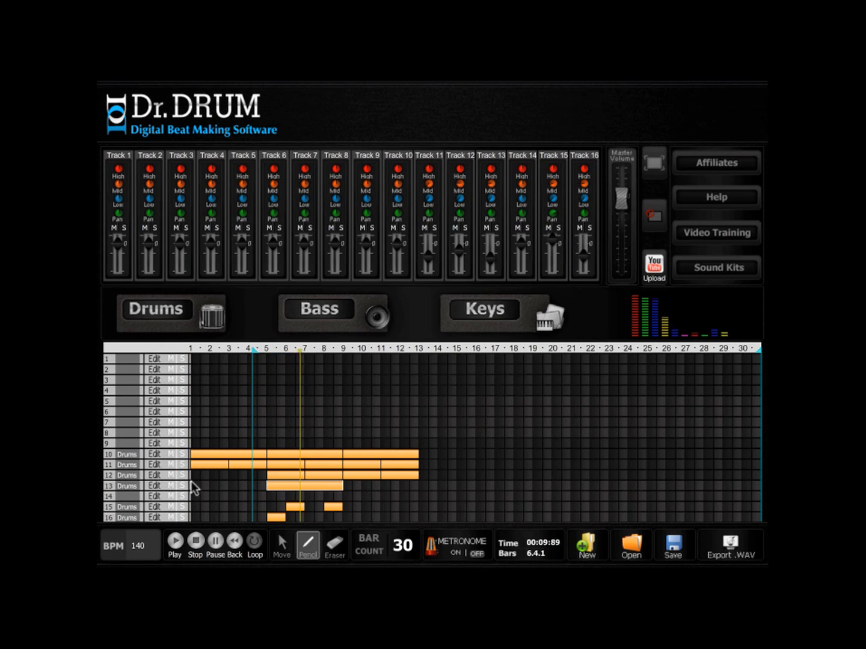
- Fine-tune the clap volume in the track 13 kit and check the balance in playback from the arrangement
{"action": "left_click", "coordinate": [154, 486]}
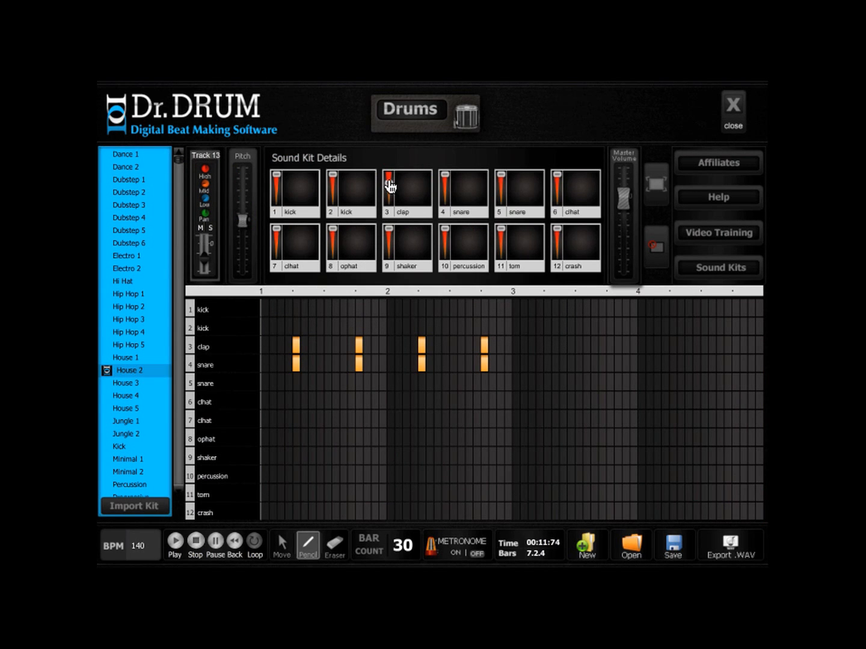
{"action": "left_click", "coordinate": [176, 542]}
{"action": "left_click", "coordinate": [733, 109]}
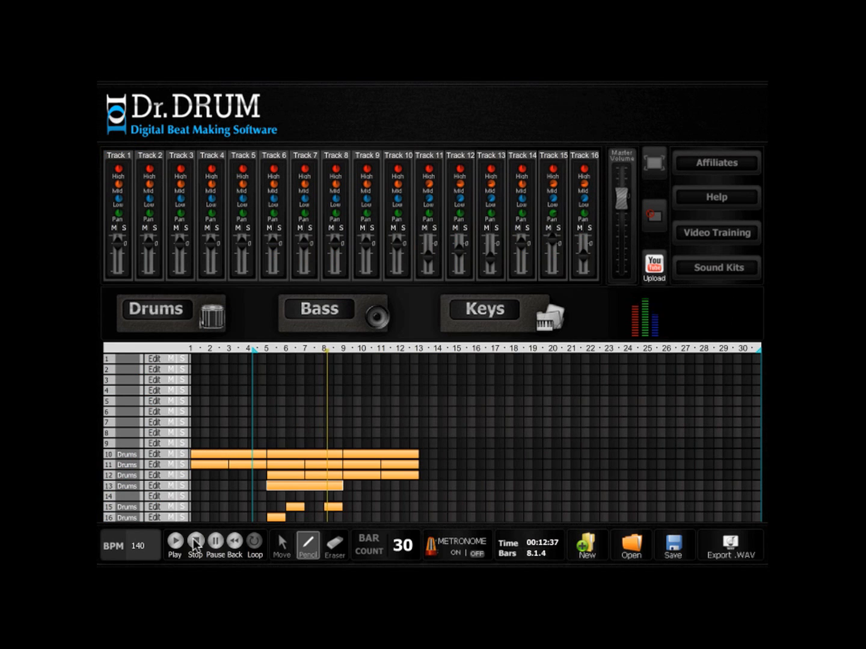
{"action": "left_click", "coordinate": [194, 543]}
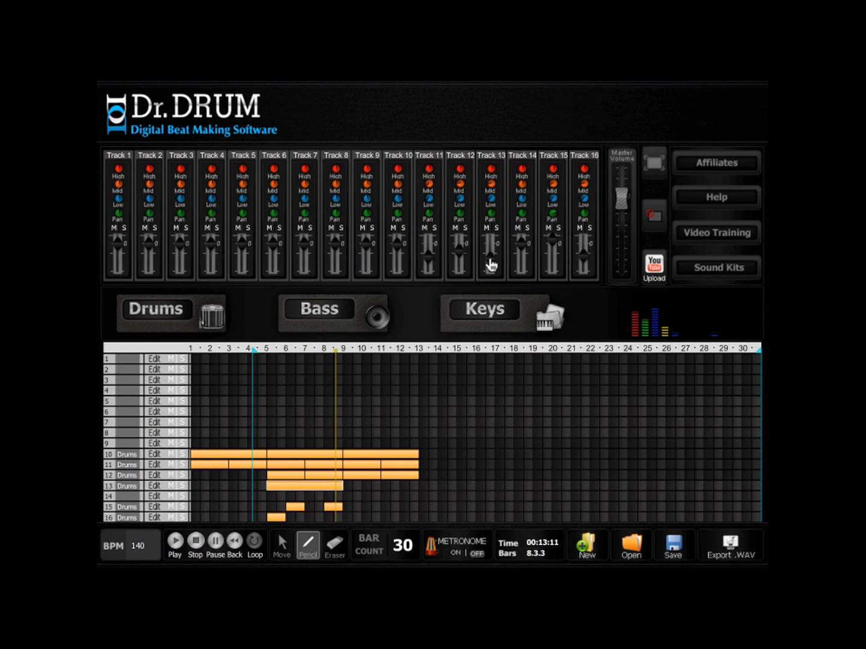
- Add layered clap and snare hits on beat 2 of bar 3 in the track 13 pattern and return to the arrangement
{"action": "left_click", "coordinate": [161, 486]}
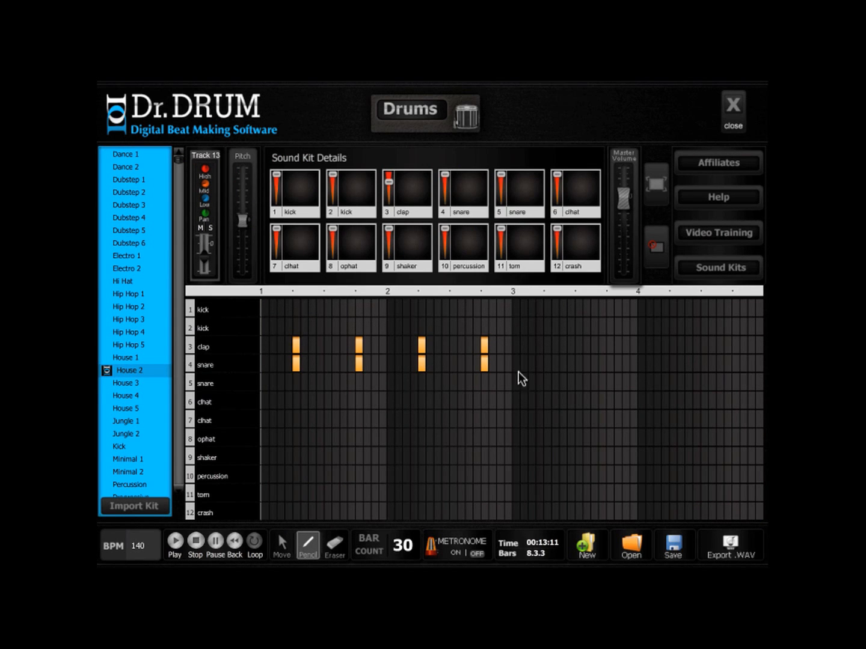
{"action": "left_click", "coordinate": [548, 348]}
{"action": "left_click", "coordinate": [548, 361]}
{"action": "left_click", "coordinate": [736, 109]}
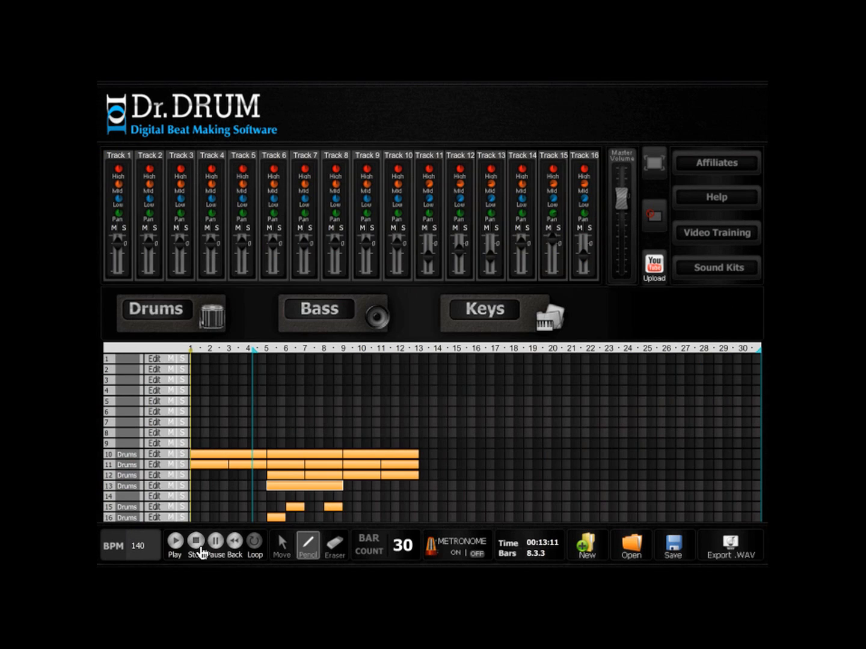
- Copy the track 13 clip to bar 9 and both track 15 clips to bars 10 and 12, and play back the arrangement
{"action": "left_click", "coordinate": [285, 545]}
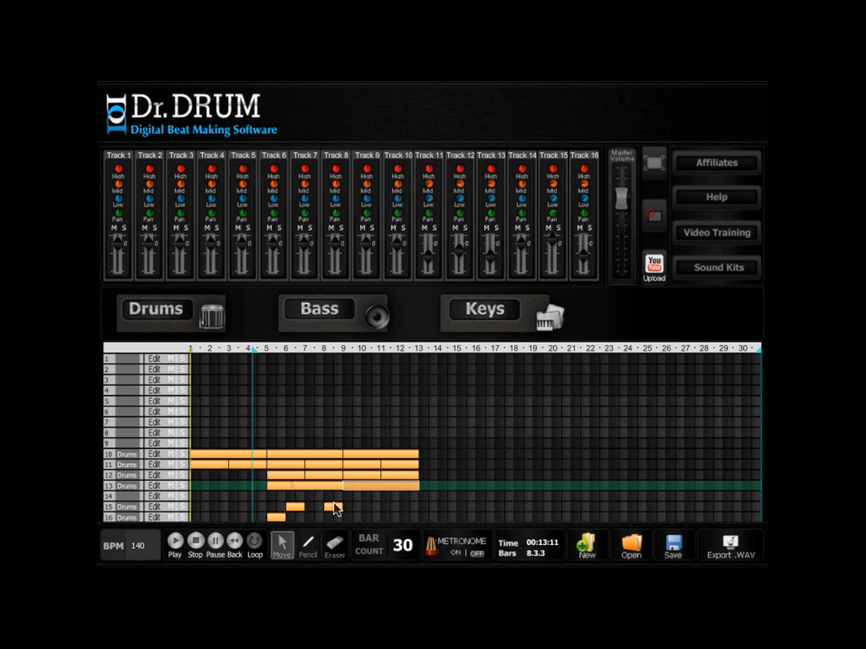
{"action": "left_click", "coordinate": [328, 505], "text": "shift"}
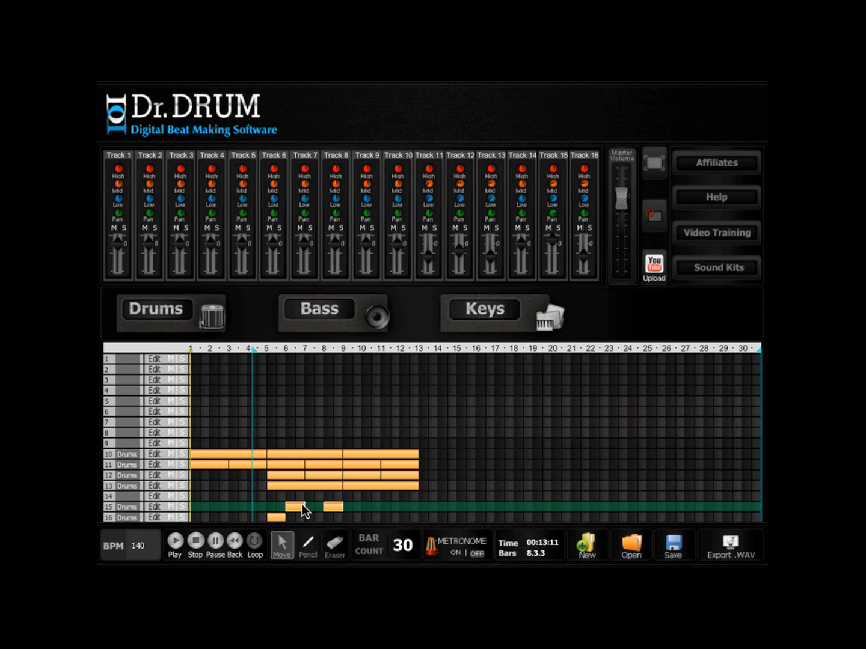
{"action": "left_click_drag", "start_coordinate": [296, 505], "coordinate": [372, 507]}
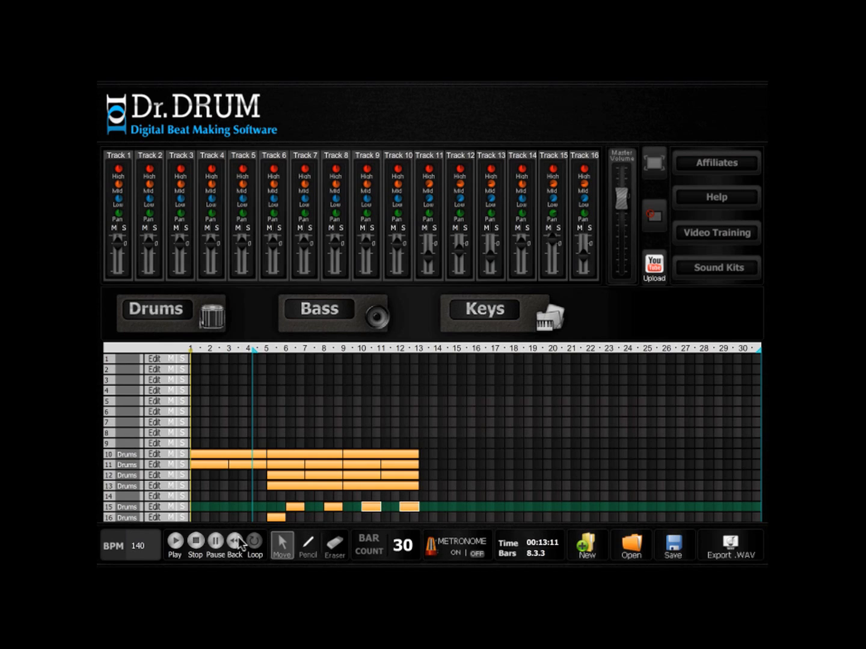
{"action": "left_click", "coordinate": [175, 541]}
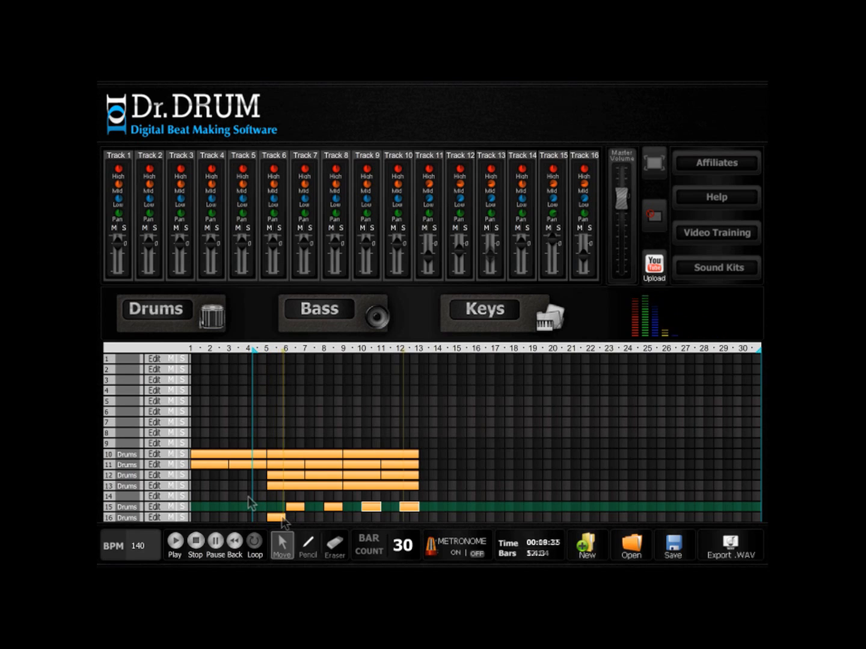
- Copy the track 16 crash clip to bar 13, and draw a one-bar track 10 clip at the same bar and open its pattern
{"action": "left_click", "coordinate": [278, 517]}
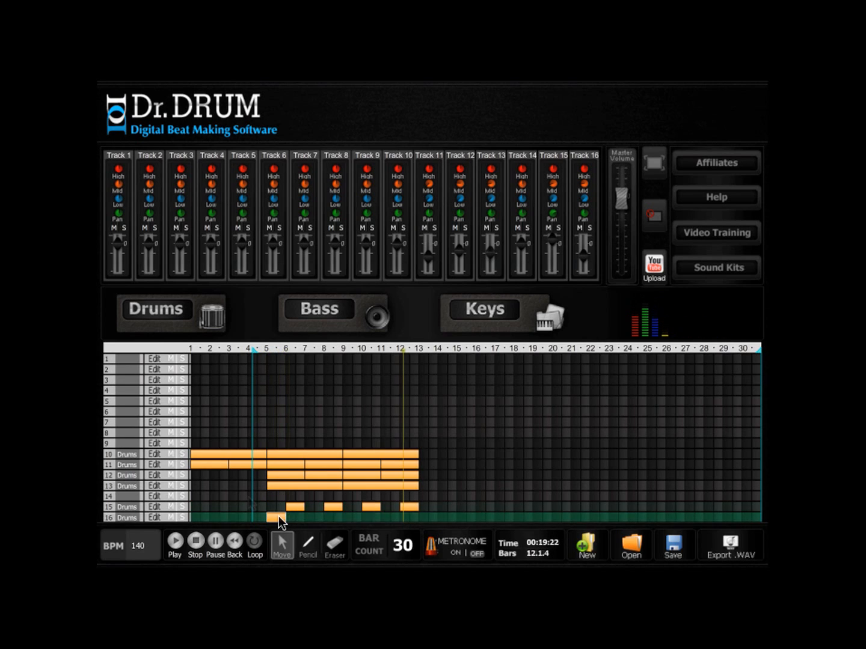
{"action": "left_click", "coordinate": [423, 516]}
{"action": "left_click", "coordinate": [308, 544]}
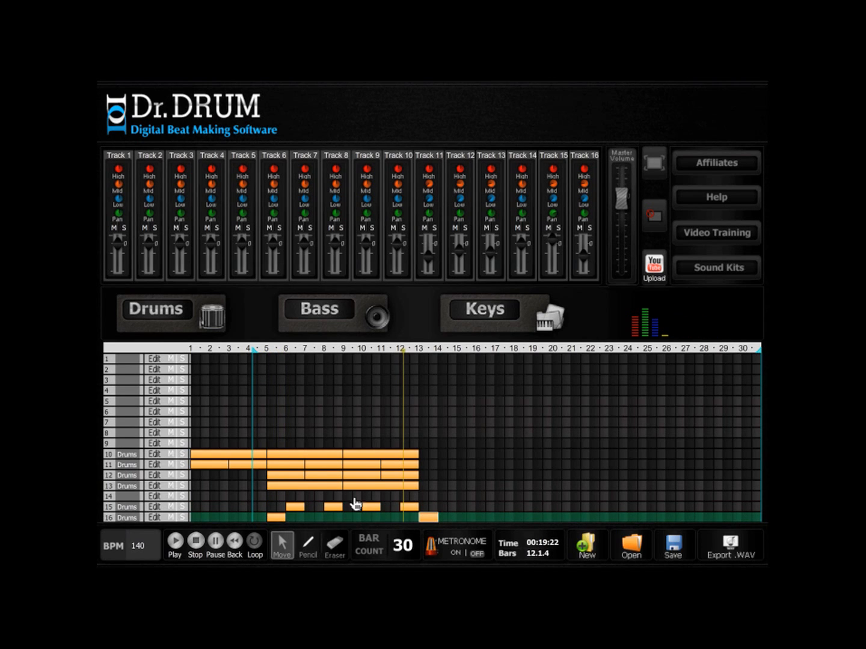
{"action": "left_click", "coordinate": [424, 452]}
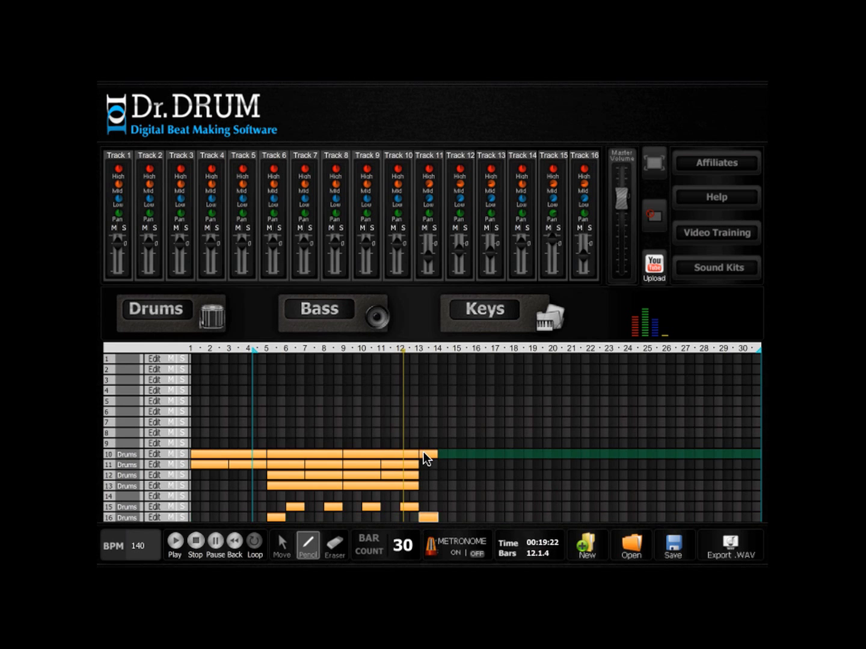
{"action": "left_click", "coordinate": [166, 455]}
{"action": "left_click", "coordinate": [733, 106]}
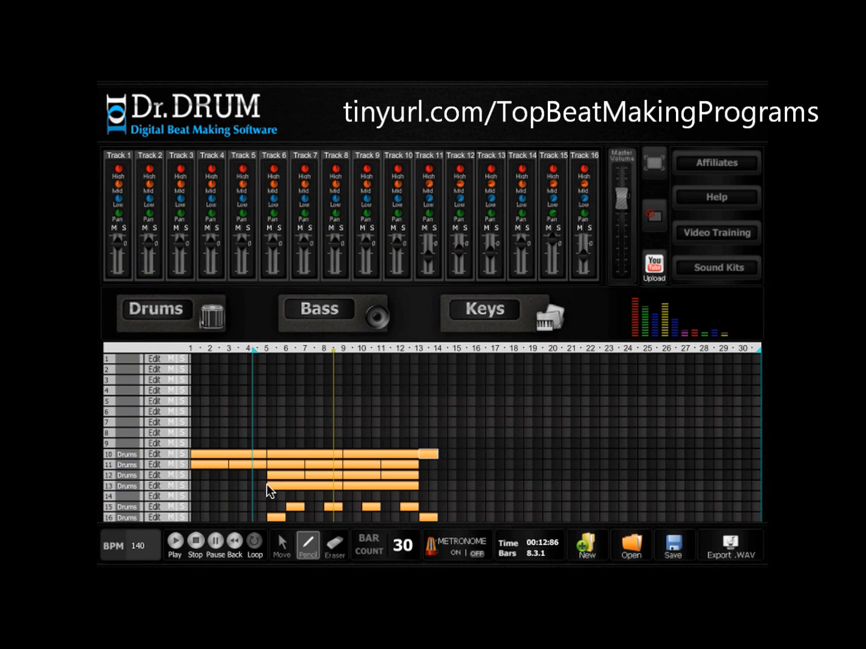
- Draw a two-bar clip on track 9 at bar 5 and open it as a Bass part
{"action": "left_click", "coordinate": [272, 444]}
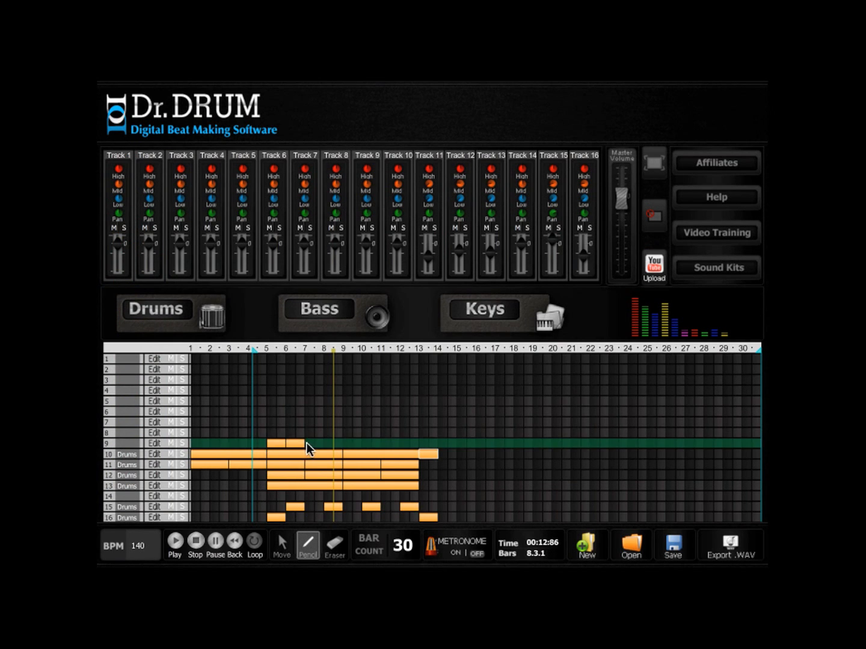
{"action": "left_click_drag", "start_coordinate": [306, 443], "coordinate": [307, 443]}
{"action": "left_click", "coordinate": [385, 335]}
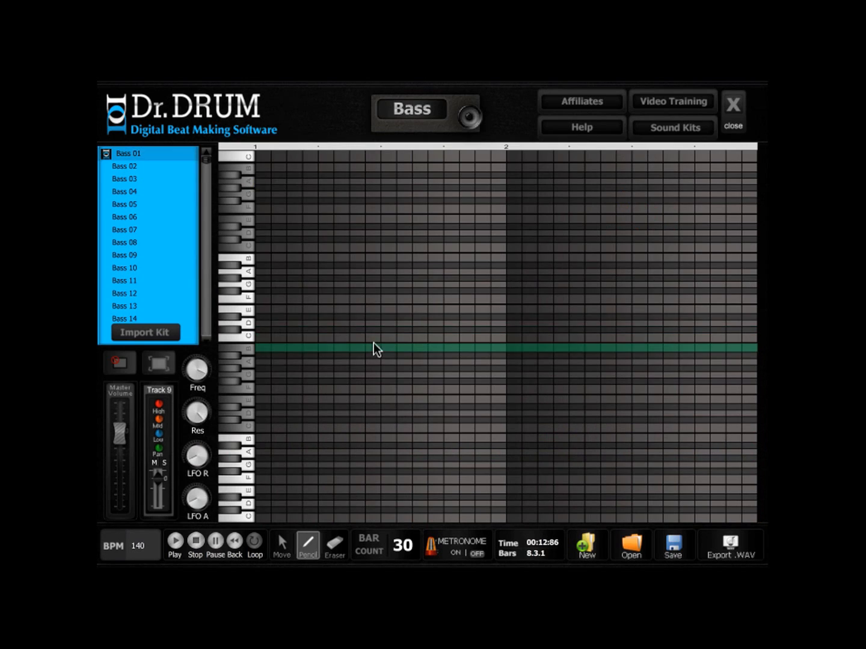
- Choose the Bass 45 sound, draw a bassline of repeated low A notes ending on B and C, and play it back
{"action": "left_click_drag", "start_coordinate": [207, 160], "coordinate": [205, 203]}
{"action": "left_click", "coordinate": [133, 274]}
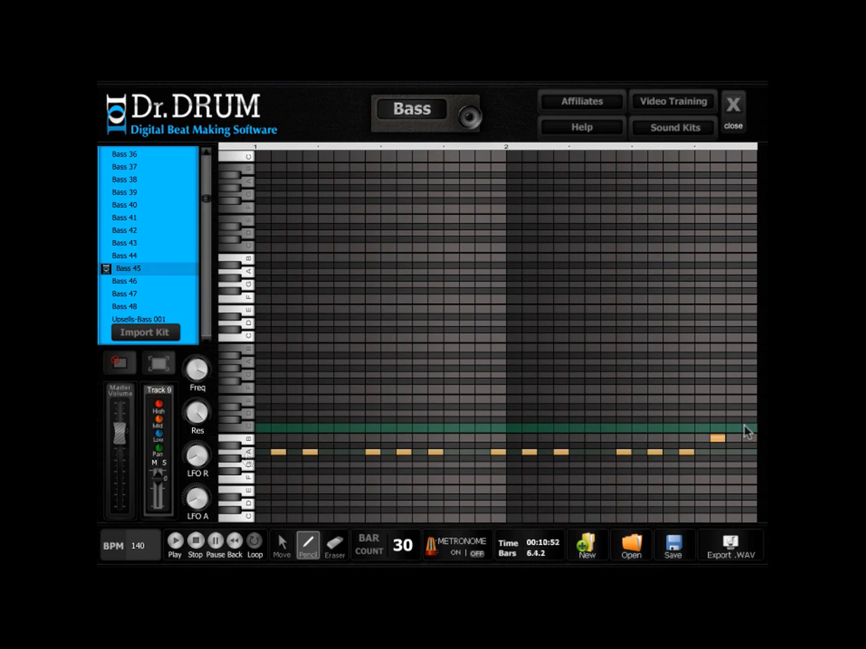
{"action": "left_click", "coordinate": [748, 429]}
{"action": "left_click", "coordinate": [173, 544]}
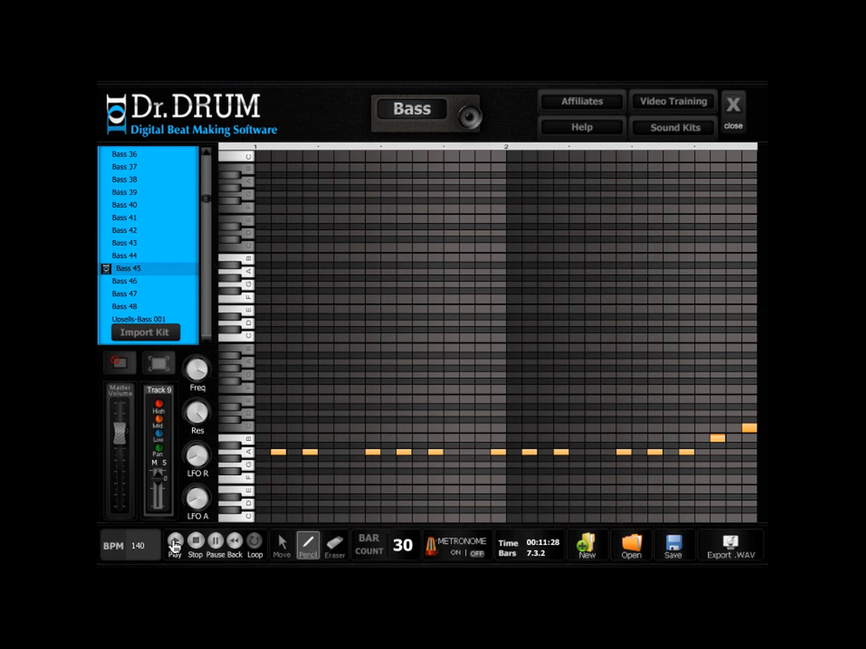
{"action": "left_click", "coordinate": [196, 541]}
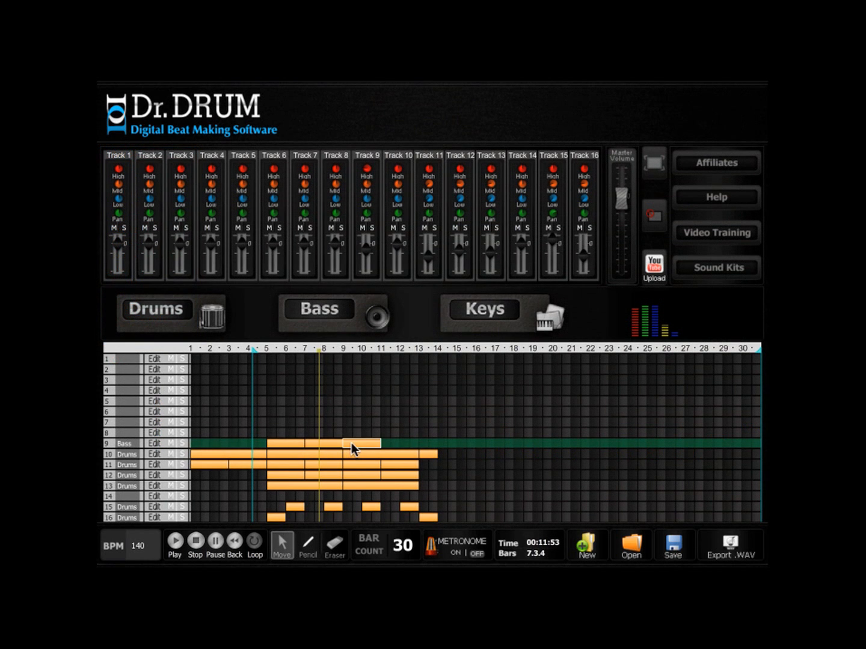
- Repeat the two-bar bass clip on track 9 through bar 12 at a lower track volume, and play back the arrangement
{"action": "left_click", "coordinate": [392, 442]}
{"action": "left_click", "coordinate": [175, 542]}
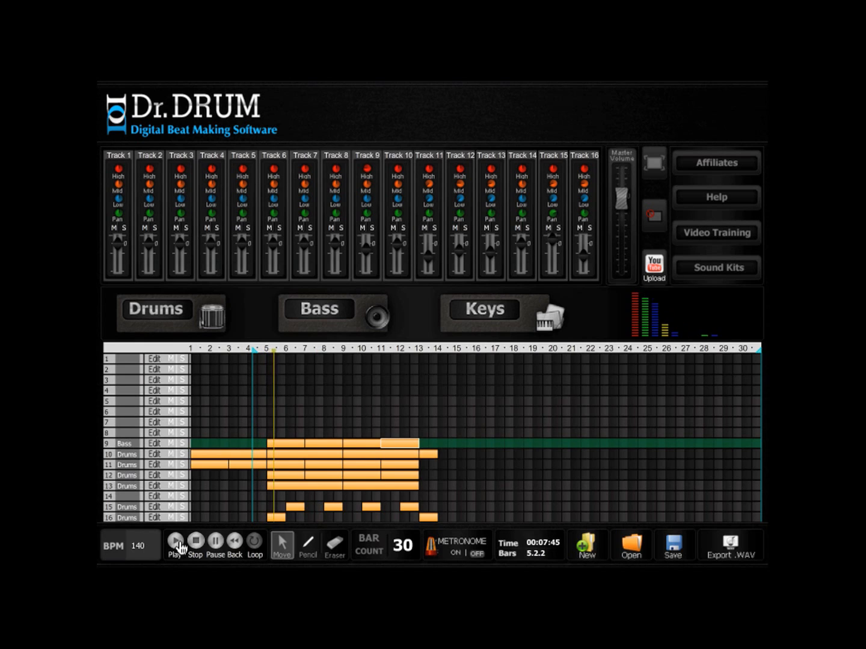
- Save the project over the existing Trance Tutorial.xml file, replacing it
{"action": "left_click", "coordinate": [674, 548]}
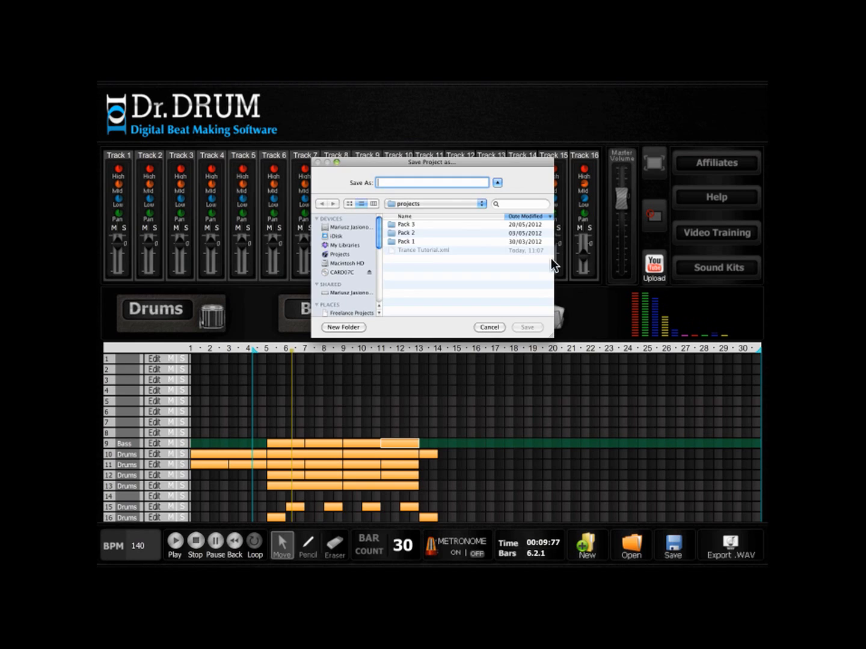
{"action": "left_click", "coordinate": [395, 251]}
{"action": "left_click", "coordinate": [527, 327]}
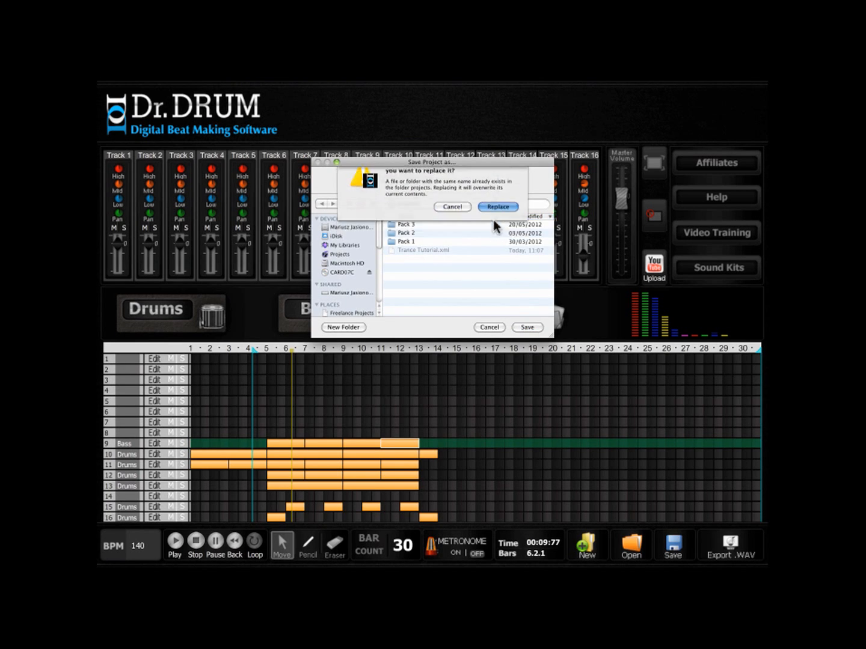
{"action": "left_click", "coordinate": [498, 206]}
- Draw a four-bar clip on track 1 covering bars 5 to 8
{"action": "left_click", "coordinate": [307, 543]}
{"action": "left_click_drag", "start_coordinate": [270, 359], "coordinate": [344, 356]}
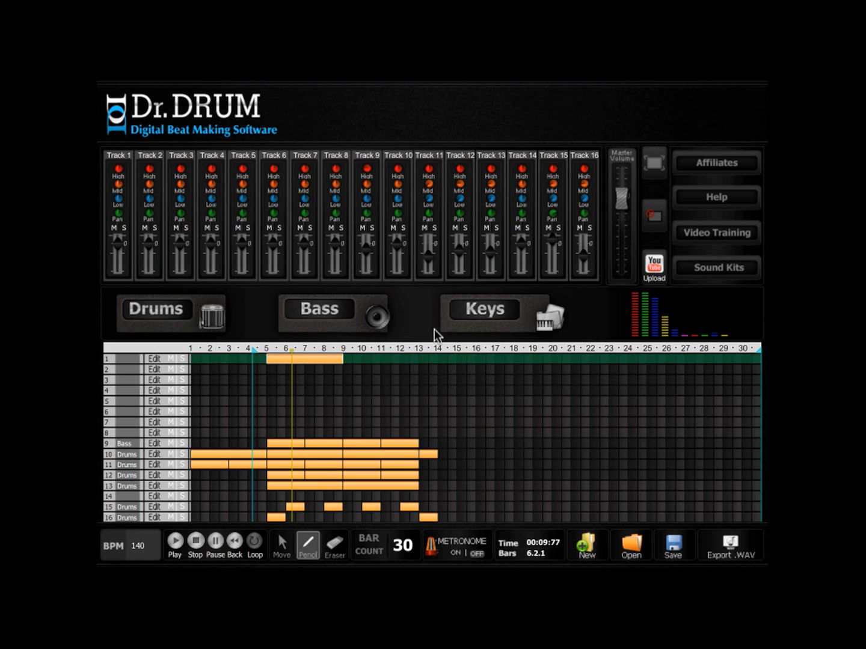
- Assign the Pad 13 keys sound to track 1, draw four sustained chords on A with C changing to D, and play back the arrangement
{"action": "left_click", "coordinate": [550, 328]}
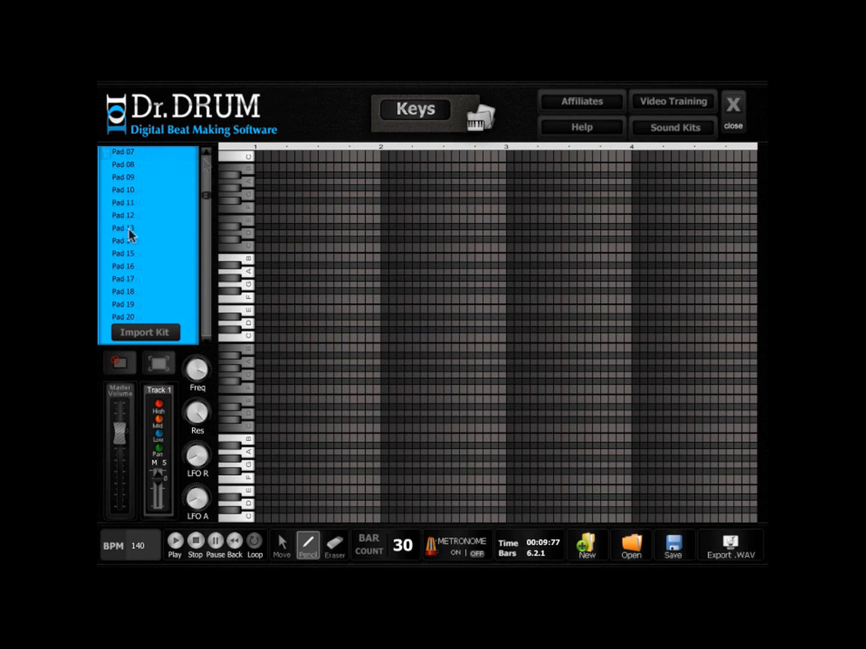
{"action": "left_click", "coordinate": [128, 228]}
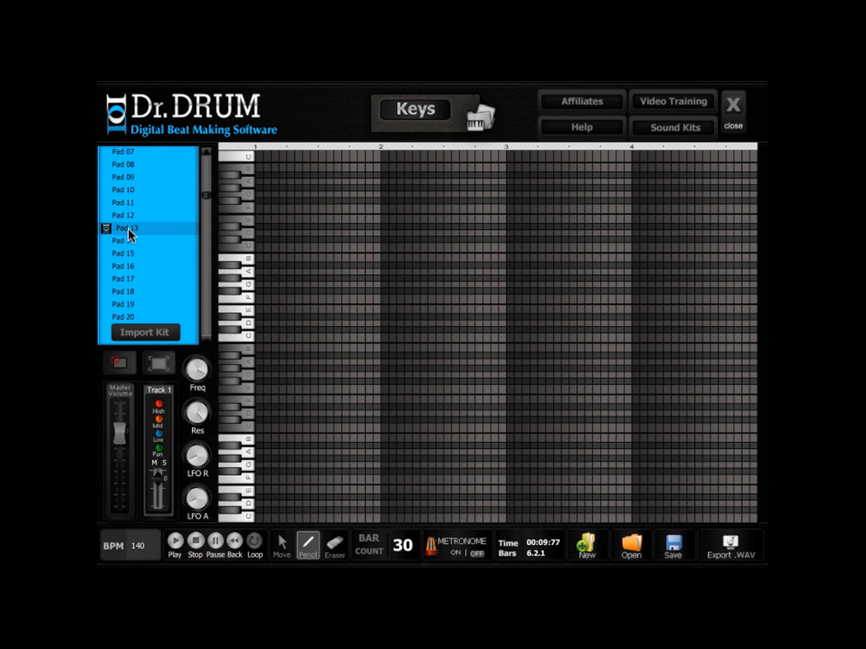
{"action": "left_click", "coordinate": [258, 271]}
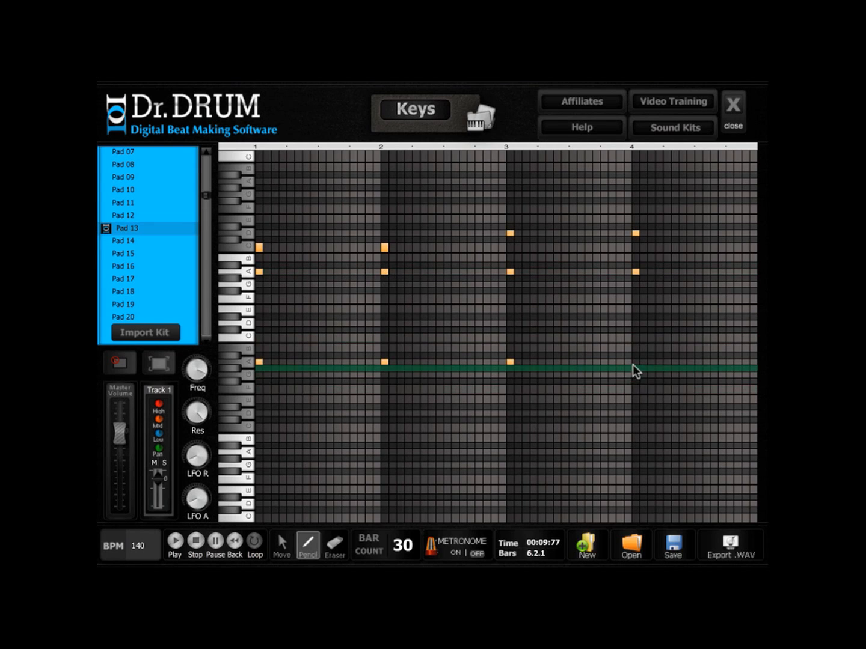
{"action": "left_click", "coordinate": [634, 362]}
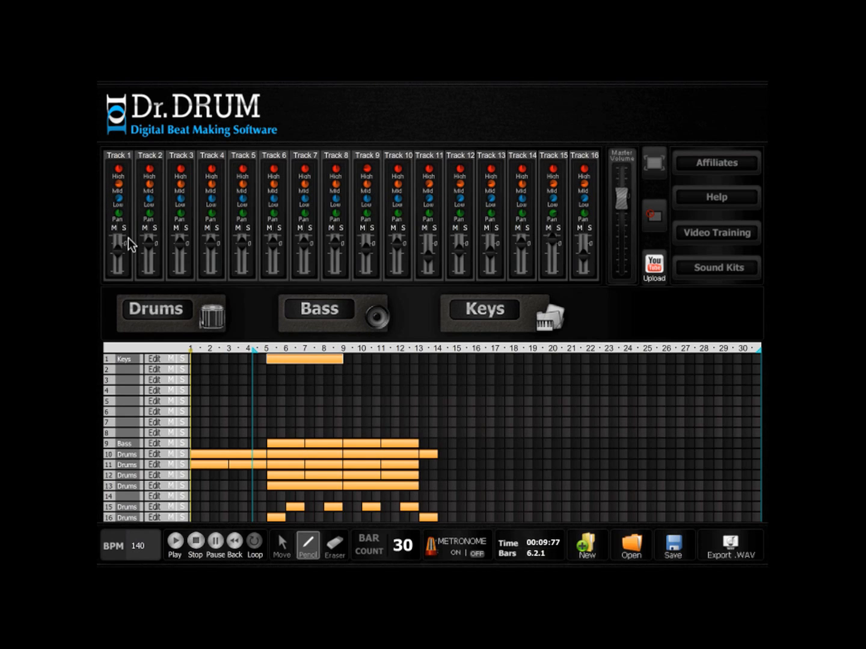
{"action": "left_click", "coordinate": [176, 543]}
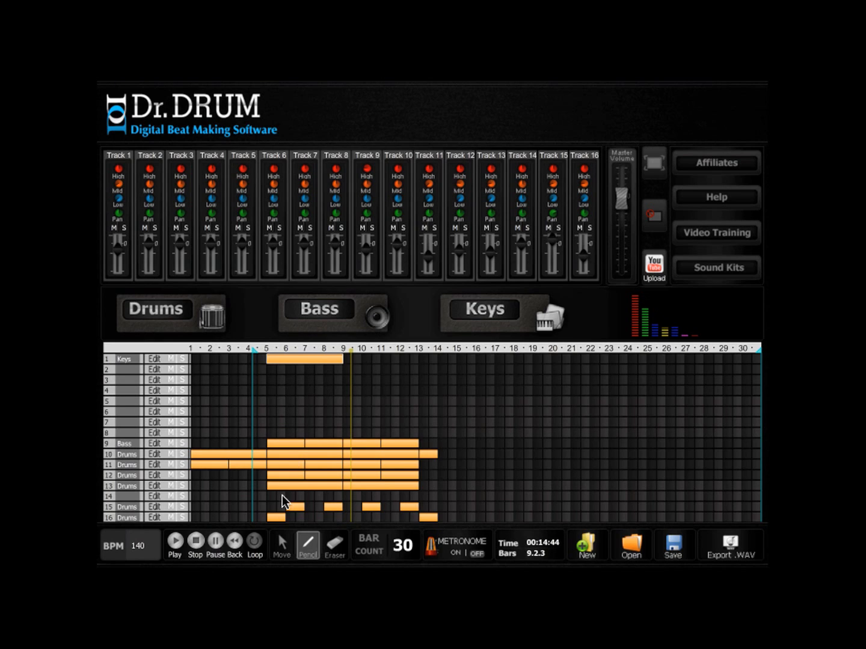
- Copy the four-bar keys clip on track 1 to bars 9 to 12
{"action": "left_click", "coordinate": [282, 544]}
{"action": "left_click", "coordinate": [307, 359]}
{"action": "key", "text": "ctrl+v"}
- Raise the C note in the first bar of track 1's copied keys clip to D, and play back the arrangement
{"action": "left_click", "coordinate": [154, 360]}
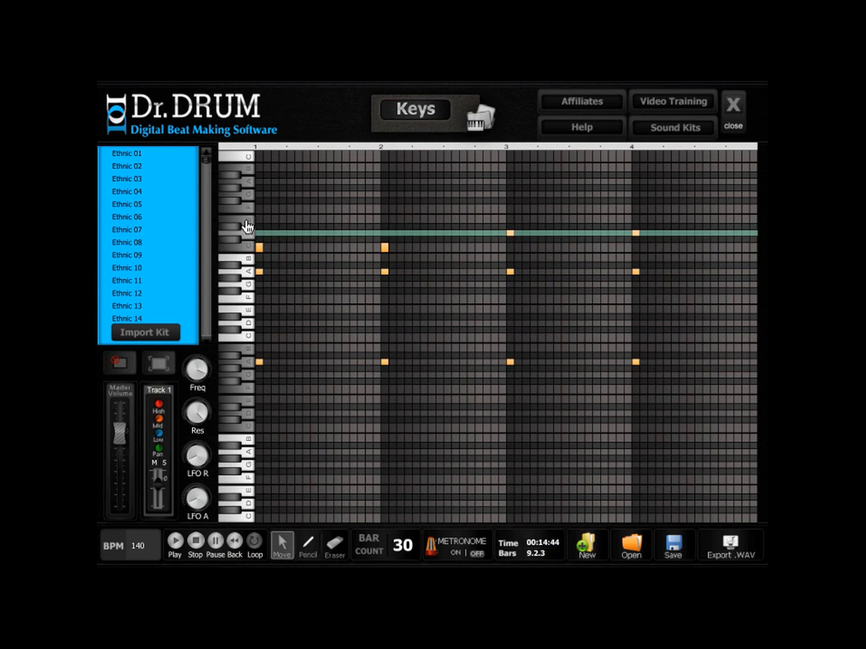
{"action": "left_click", "coordinate": [304, 543]}
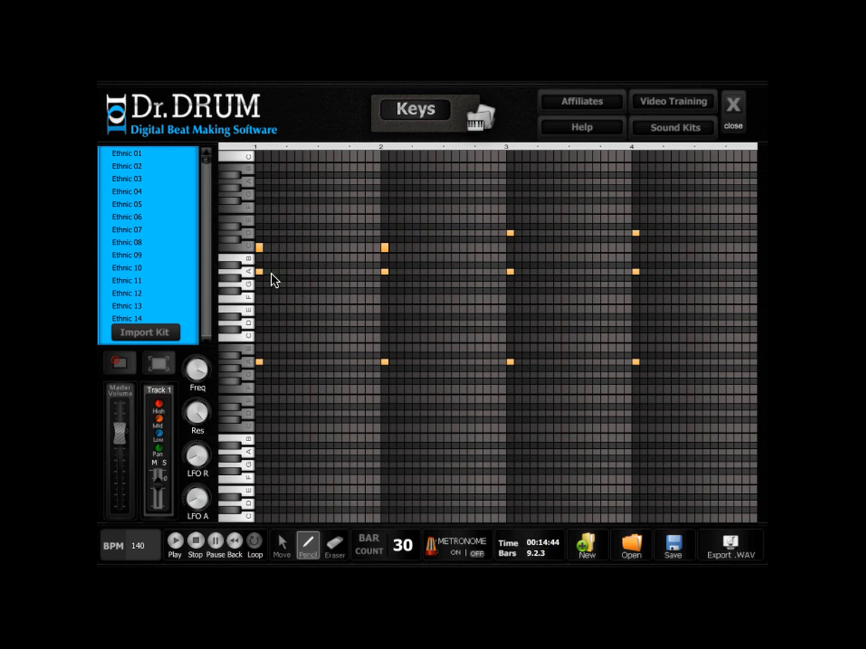
{"action": "left_click", "coordinate": [282, 541]}
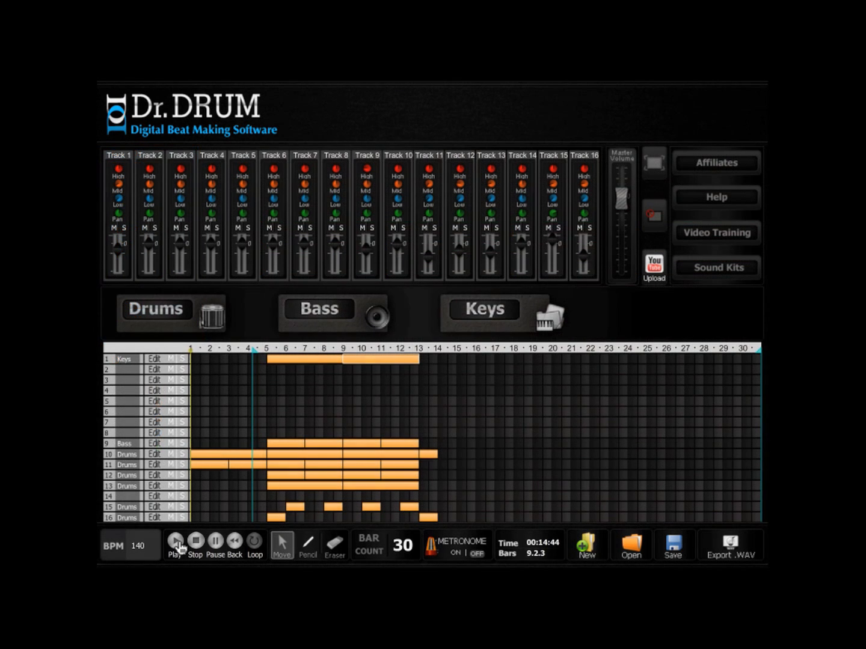
{"action": "left_click", "coordinate": [176, 542]}
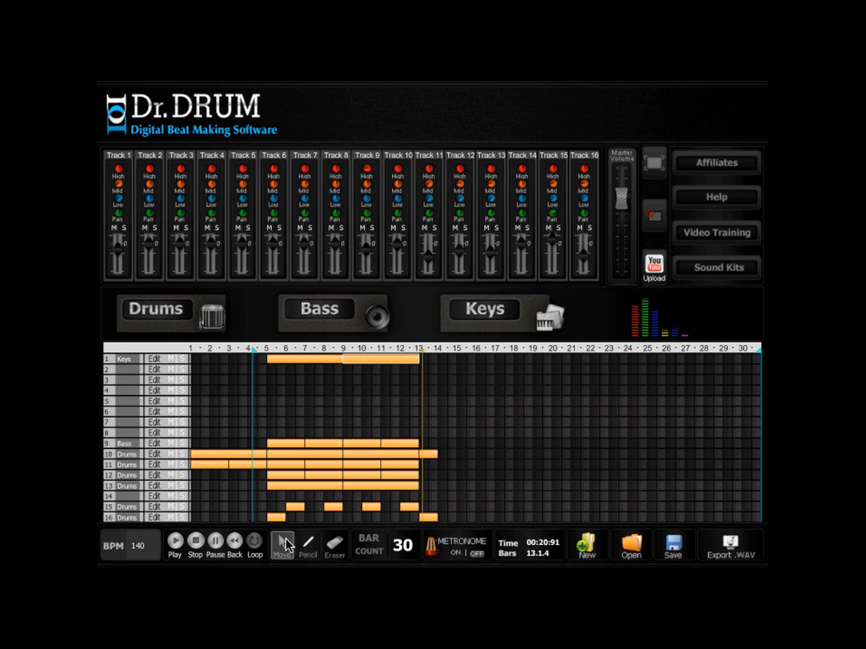
- Draw a two-bar clip on track 2 covering bars 5 and 6
{"action": "left_click", "coordinate": [304, 550]}
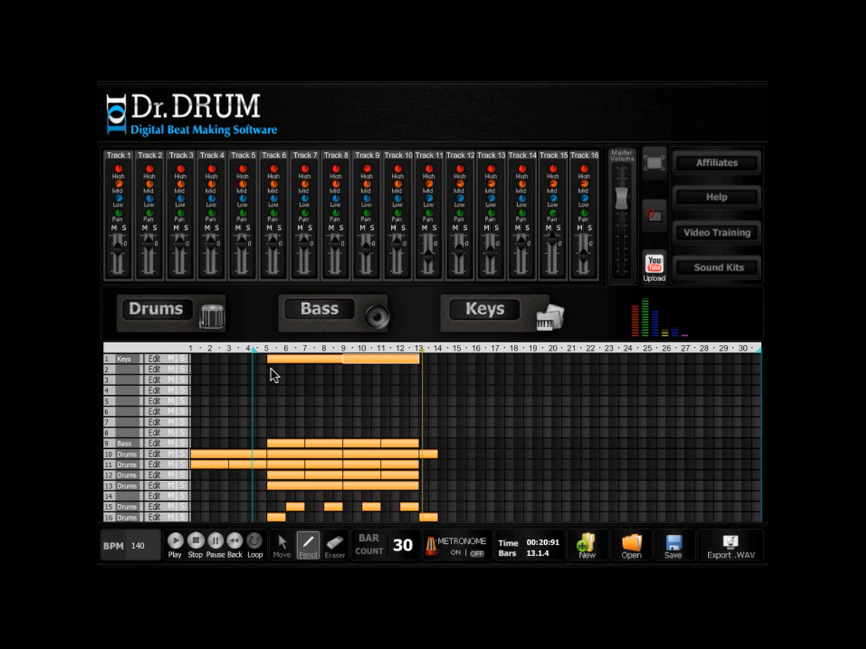
{"action": "left_click", "coordinate": [272, 370]}
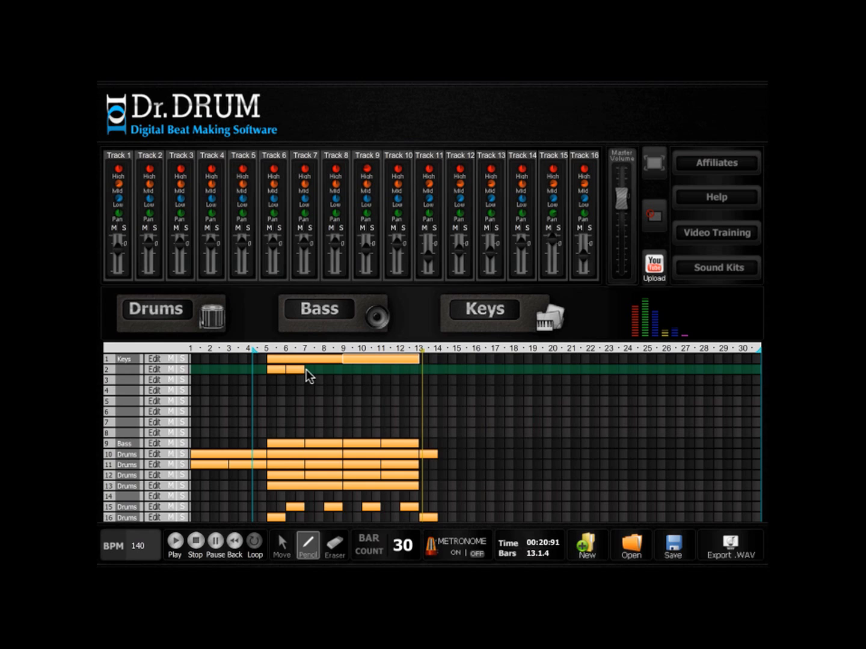
{"action": "left_click_drag", "start_coordinate": [306, 369], "coordinate": [304, 369]}
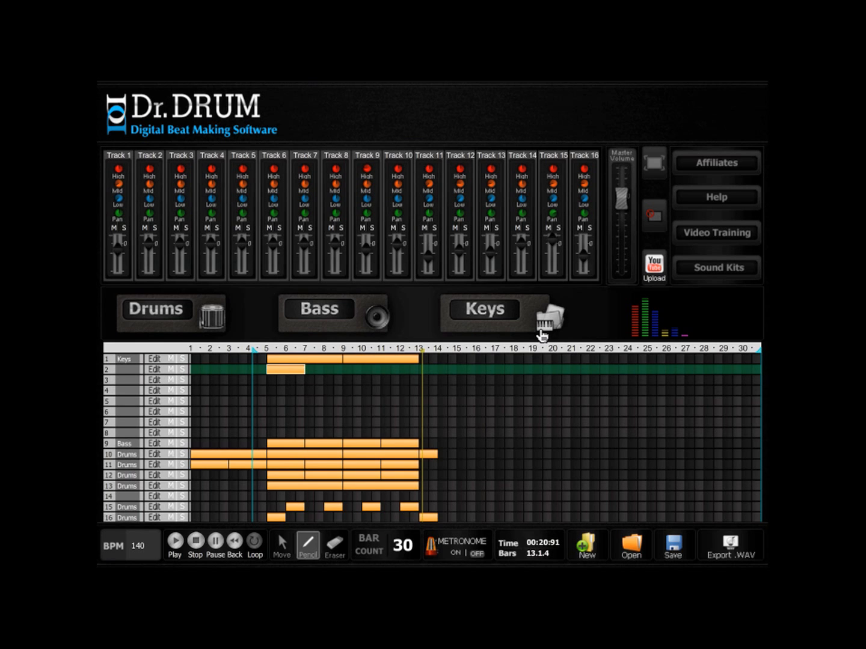
- Assign a bass sound to track 2 and draw repeated off-beat pairs of high and middle A notes, starting the last pair on B
{"action": "scroll", "coordinate": [205, 160], "scroll_direction": "down", "scroll_amount": 10}
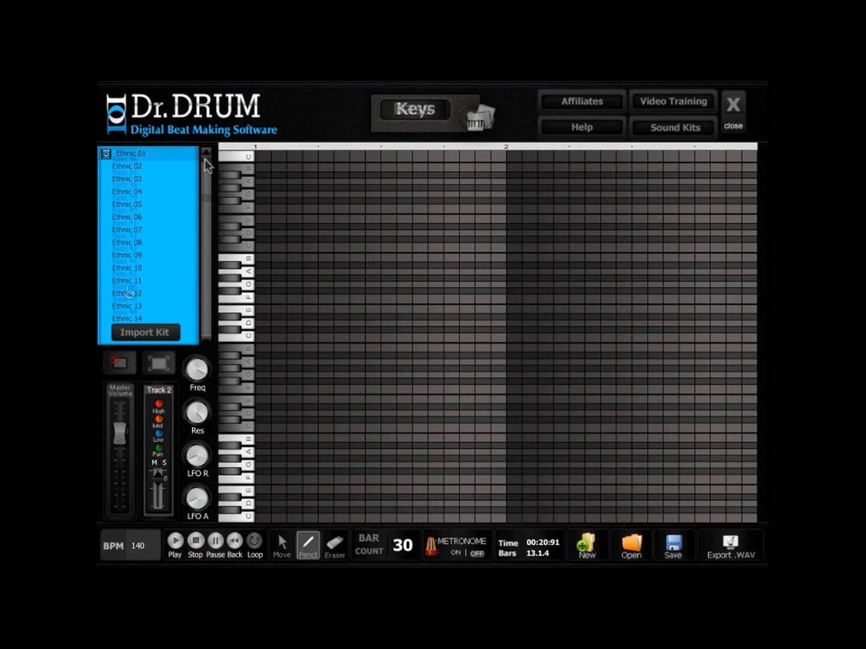
{"action": "left_click", "coordinate": [121, 274]}
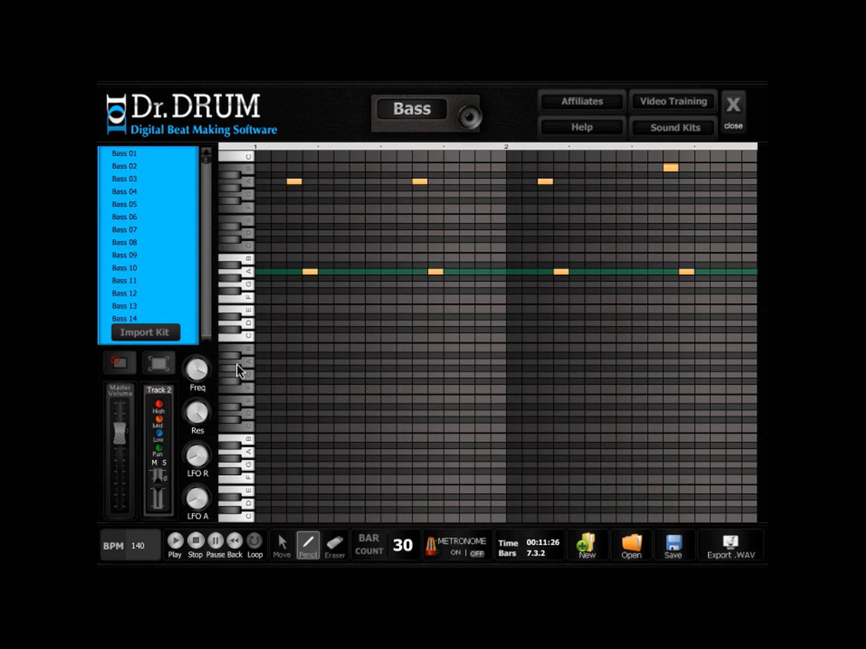
{"action": "left_click", "coordinate": [733, 108]}
- Repeat the two-bar bass clip on track 2 through bar 16, and play back the arrangement with the loop start moved to bar 12
{"action": "left_click", "coordinate": [280, 547]}
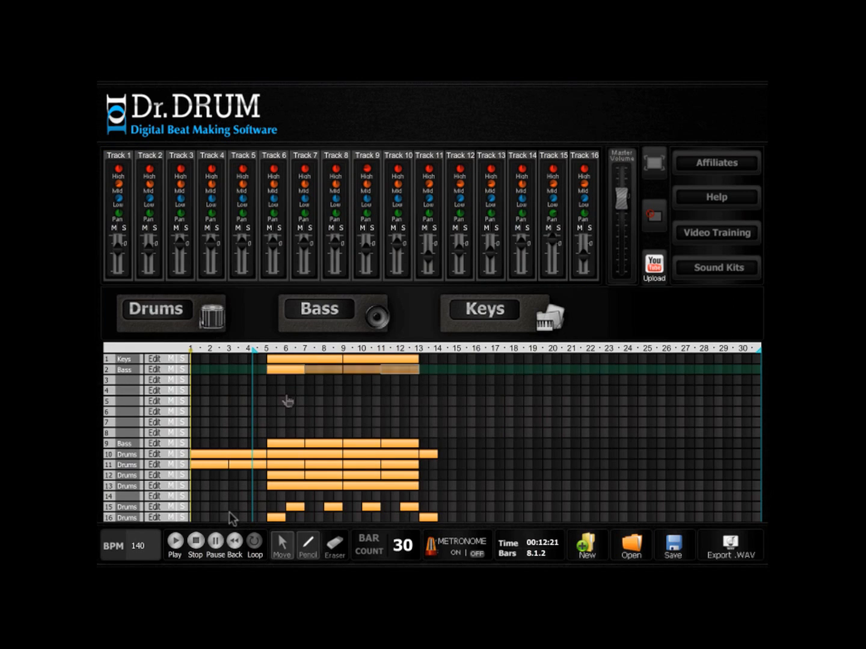
{"action": "left_click", "coordinate": [175, 543]}
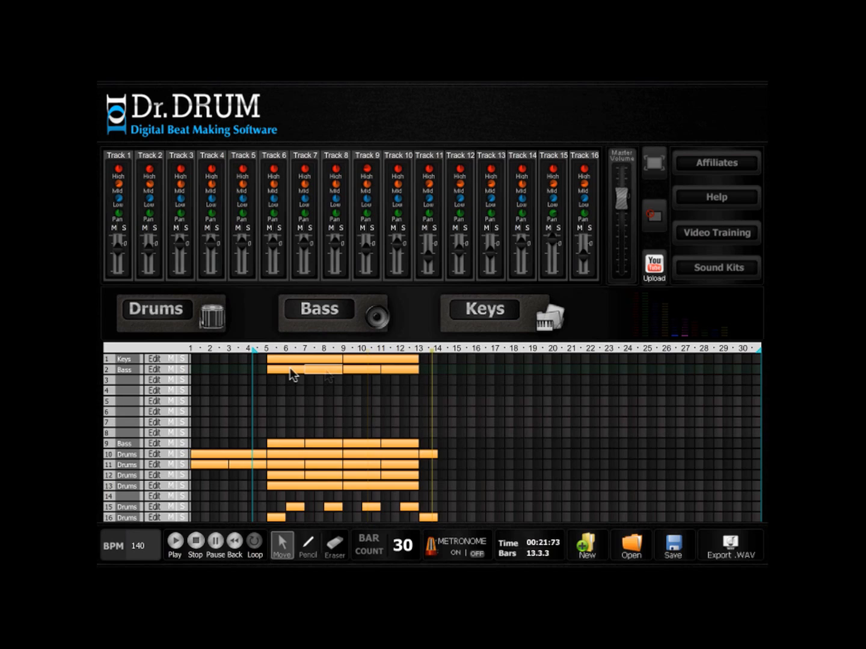
{"action": "left_click", "coordinate": [289, 369]}
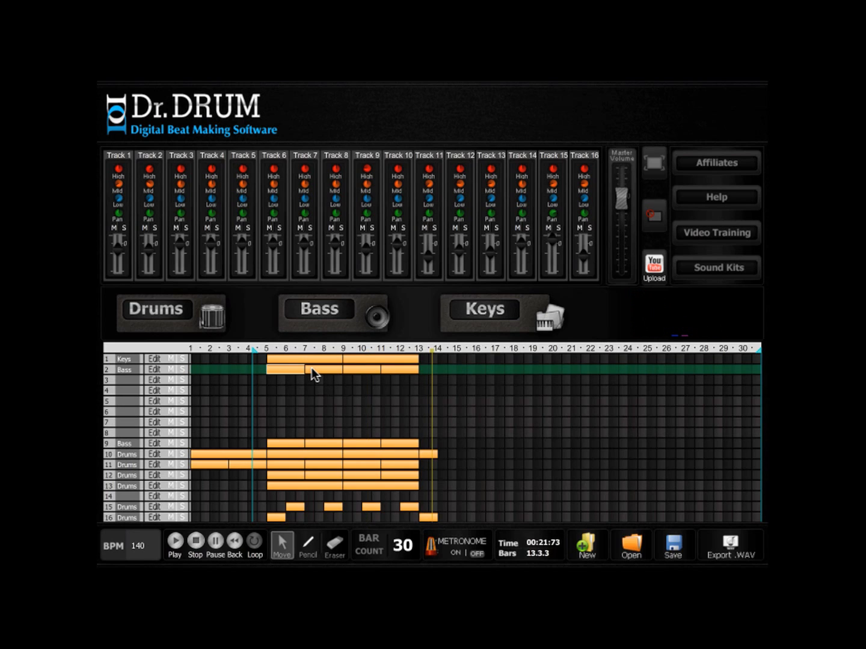
{"action": "left_click_drag", "start_coordinate": [275, 371], "coordinate": [429, 369]}
{"action": "left_click", "coordinate": [186, 544]}
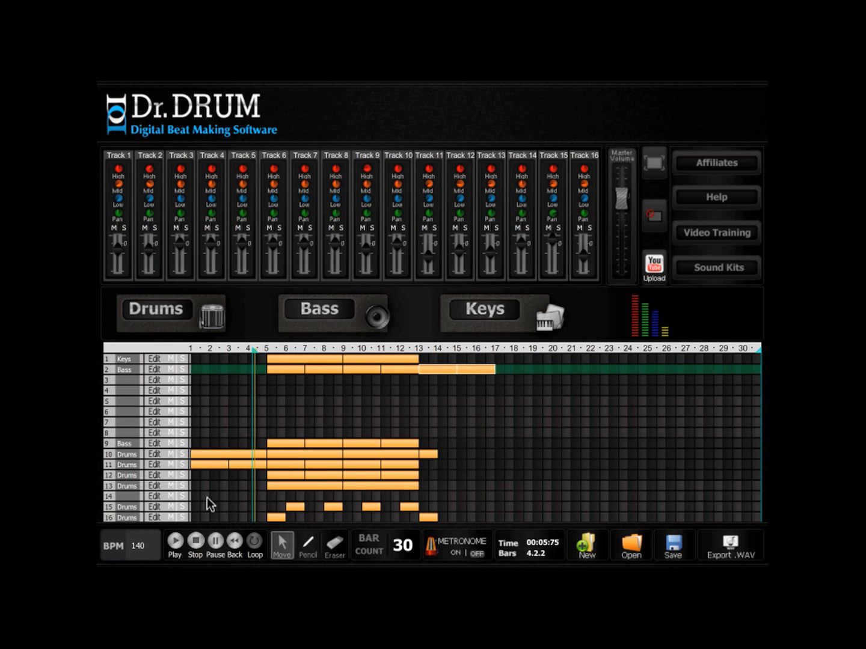
{"action": "left_click_drag", "start_coordinate": [253, 350], "coordinate": [398, 354]}
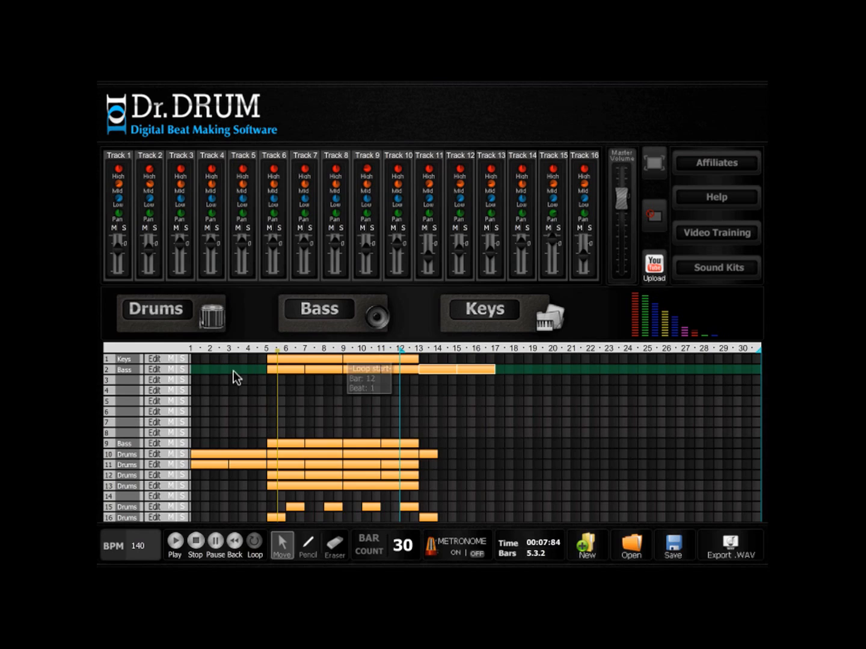
- Draw a four-bar keys clip on track 1 covering bars 13 to 16, with chords of low A, middle A and E starting its first two bars
{"action": "left_click", "coordinate": [306, 561]}
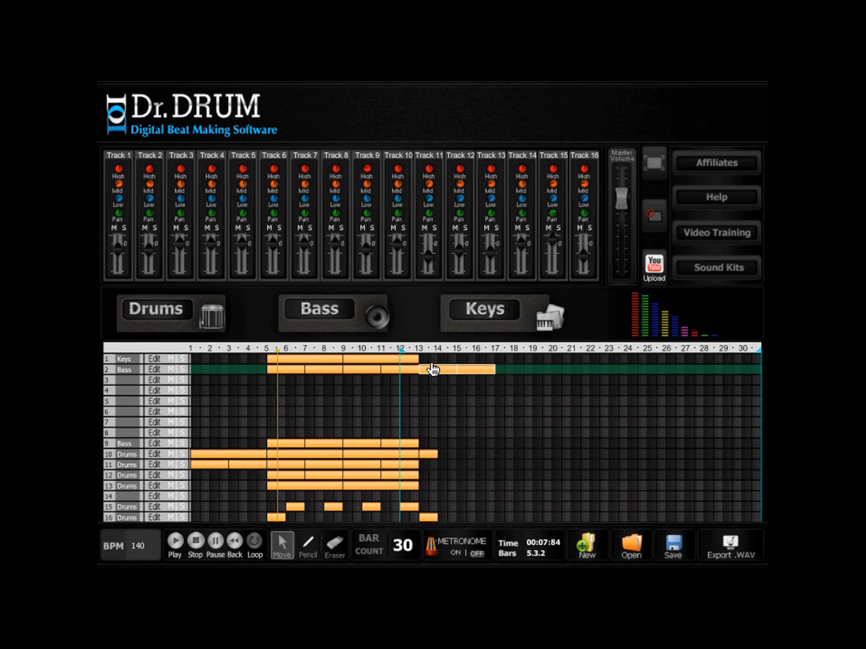
{"action": "mouse_move", "coordinate": [423, 358]}
{"action": "left_mouse_down"}
{"action": "mouse_move", "coordinate": [496, 364]}
{"action": "mouse_move", "coordinate": [487, 359]}
{"action": "left_mouse_up"}
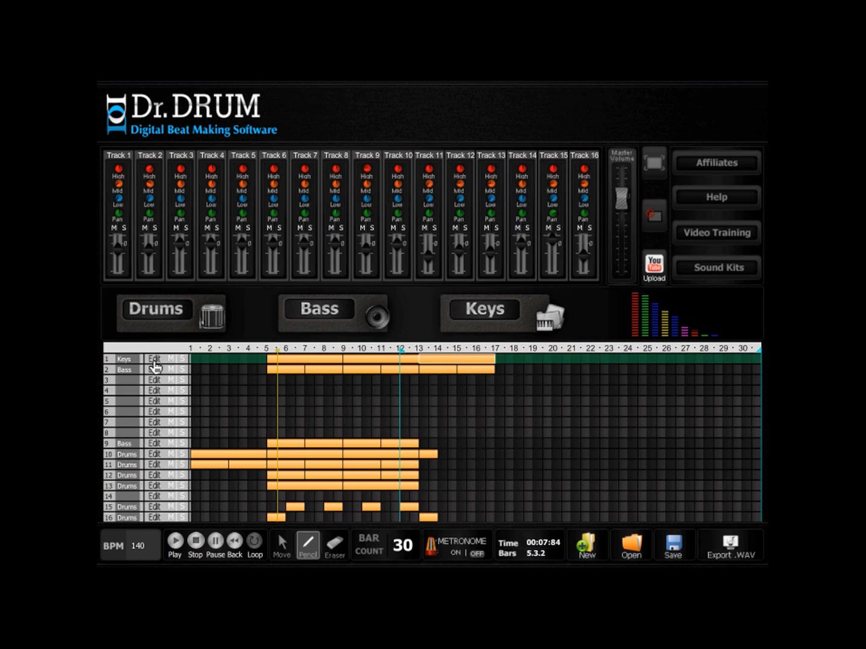
{"action": "left_click", "coordinate": [154, 360]}
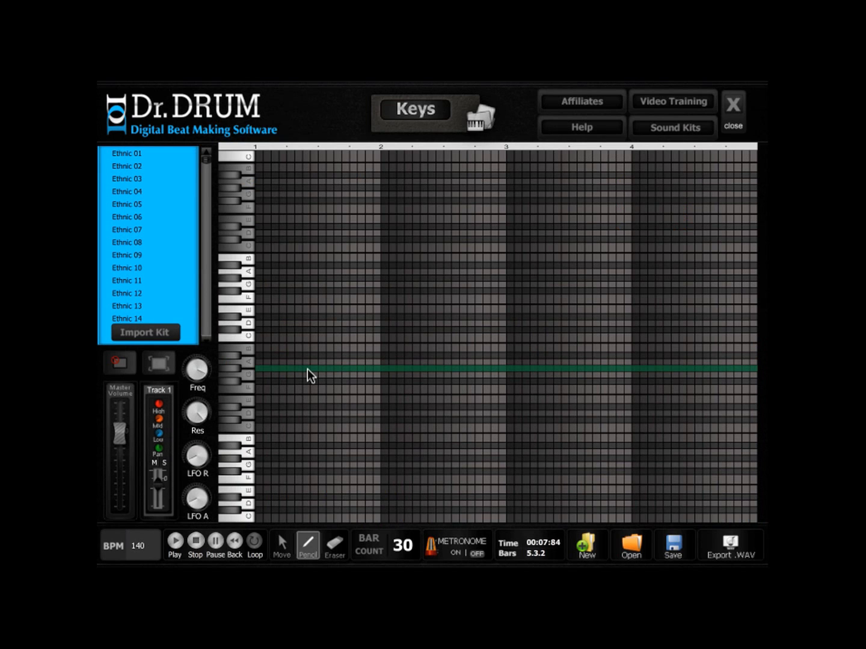
{"action": "left_click", "coordinate": [259, 271]}
{"action": "left_click", "coordinate": [259, 219]}
{"action": "left_click", "coordinate": [258, 360]}
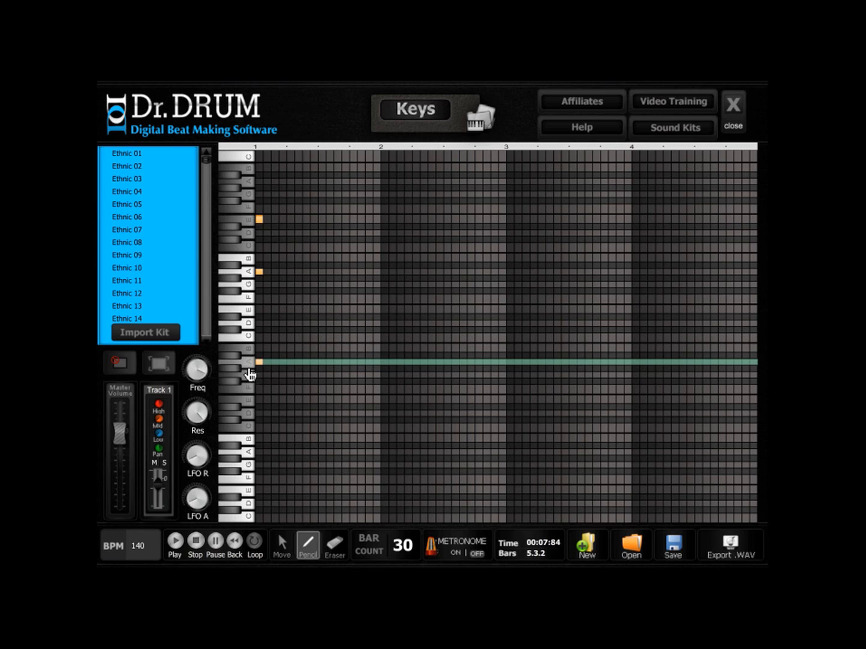
{"action": "left_click", "coordinate": [383, 363]}
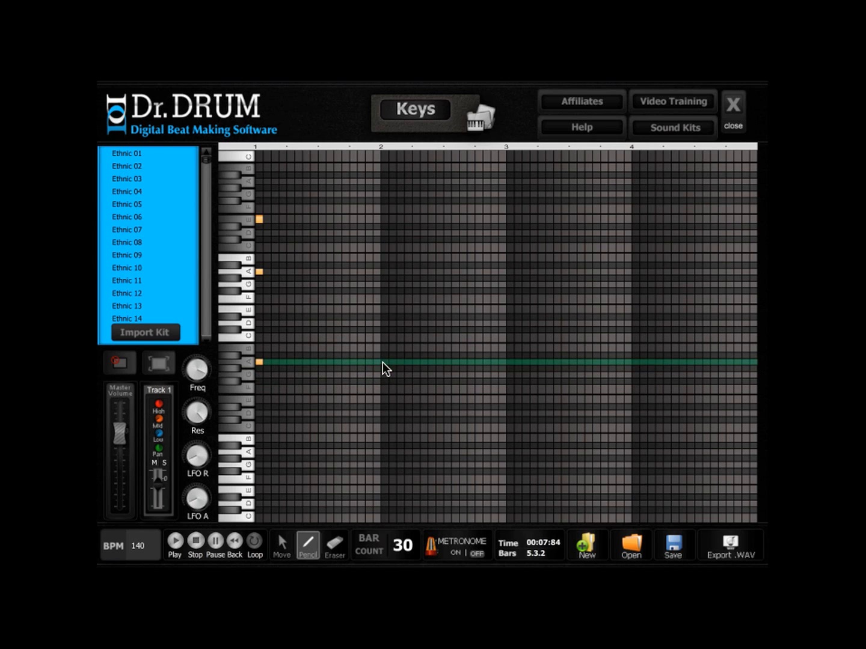
{"action": "left_click", "coordinate": [386, 272]}
{"action": "left_click", "coordinate": [385, 219]}
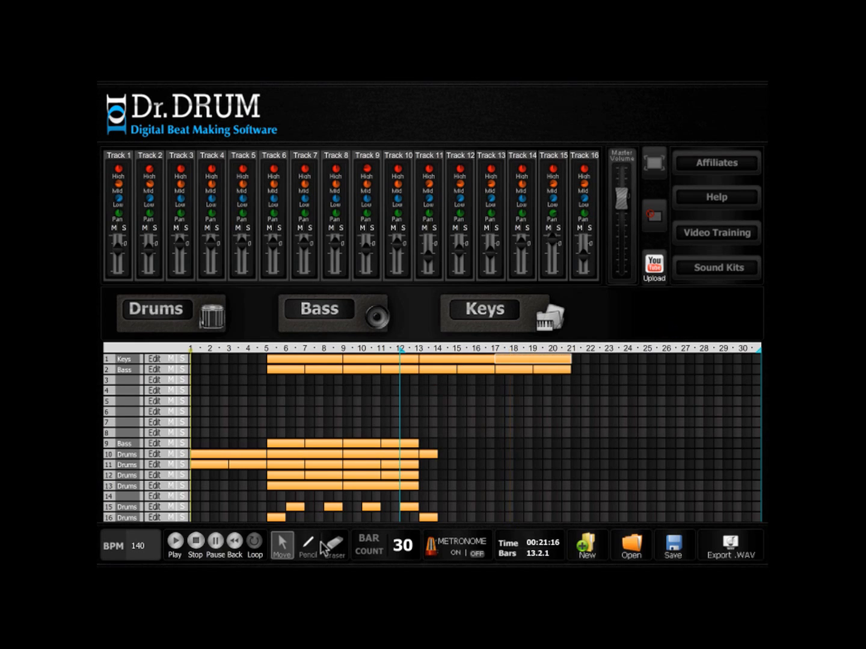
- Draw a four-bar clip on track 3 covering bars 5 to 8 and give it the Synth 41 keys sound
{"action": "left_click", "coordinate": [309, 547]}
{"action": "left_click_drag", "start_coordinate": [277, 378], "coordinate": [343, 375]}
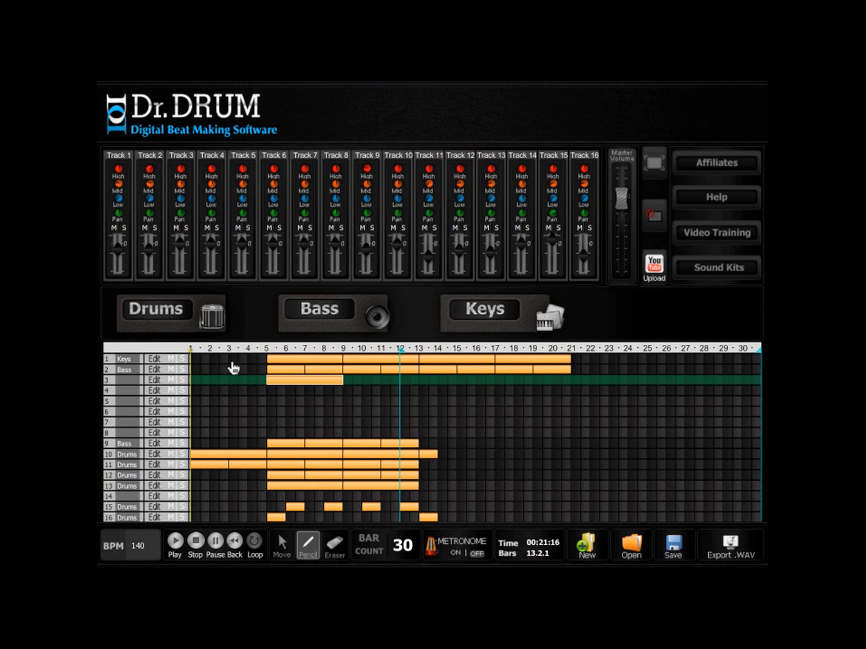
{"action": "left_click", "coordinate": [156, 379]}
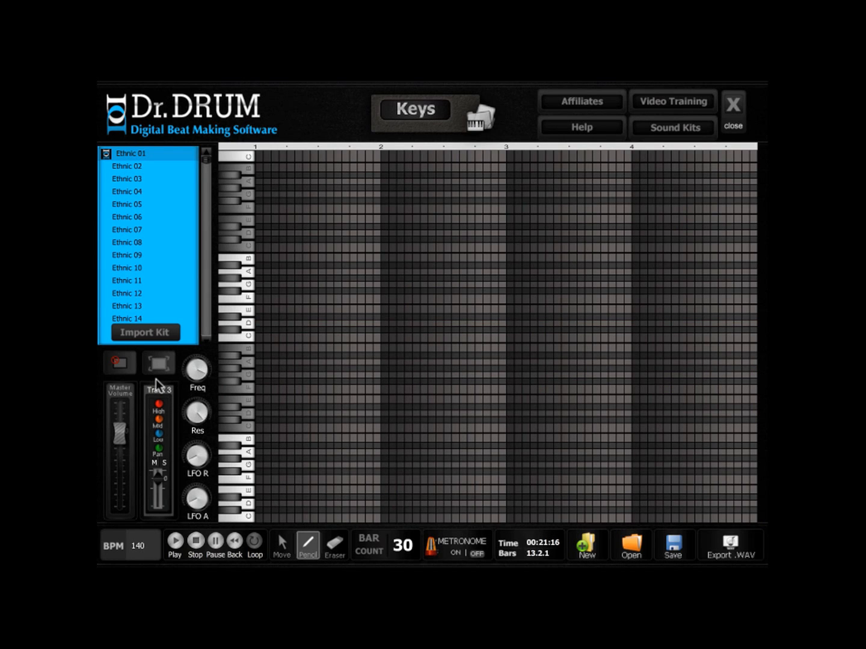
{"action": "left_click_drag", "start_coordinate": [209, 186], "coordinate": [205, 240]}
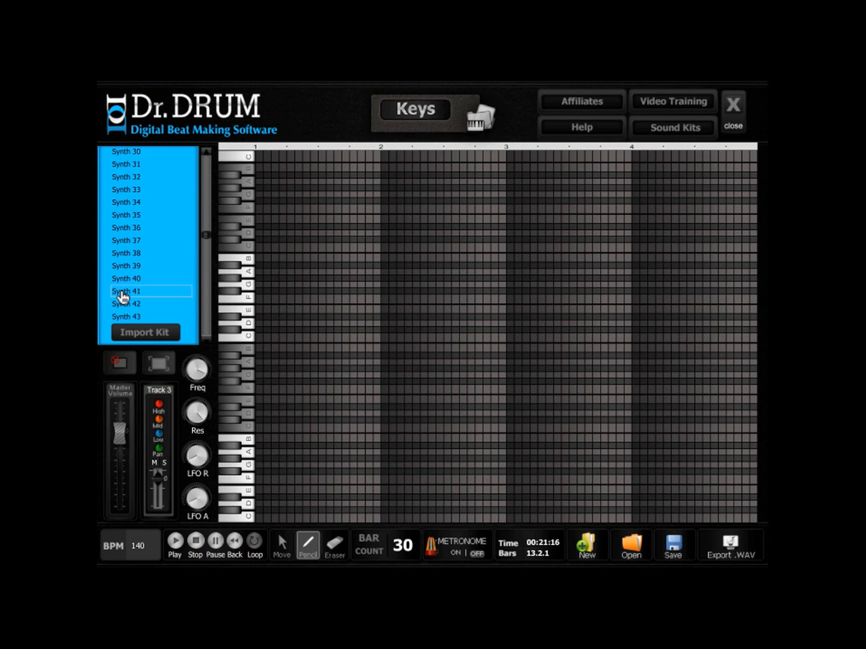
{"action": "left_click", "coordinate": [122, 295]}
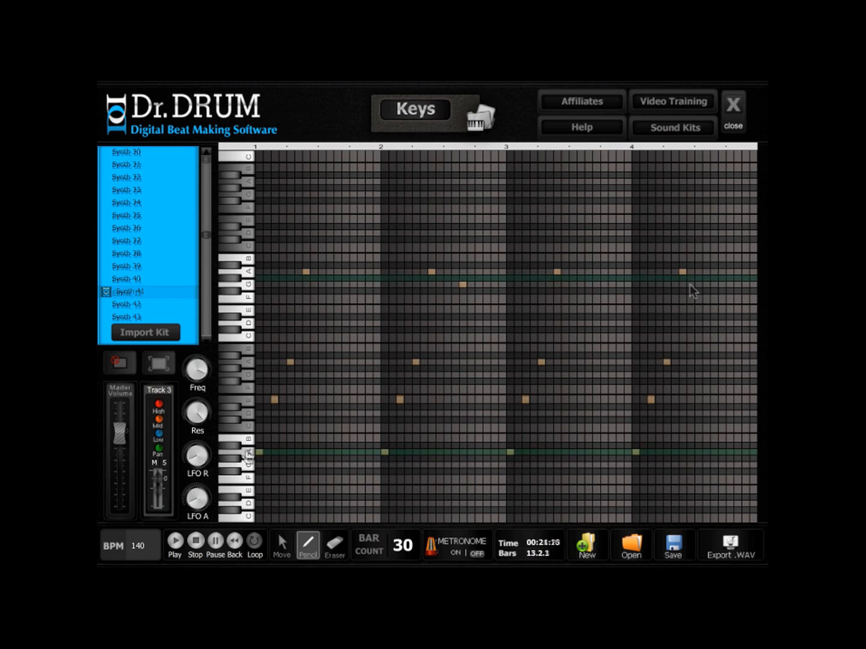
- Draw a rising A, E, A, A arpeggio in each bar of the track 3 clip, adding G in bars 2 and 4, and play it back
{"action": "left_click", "coordinate": [697, 285]}
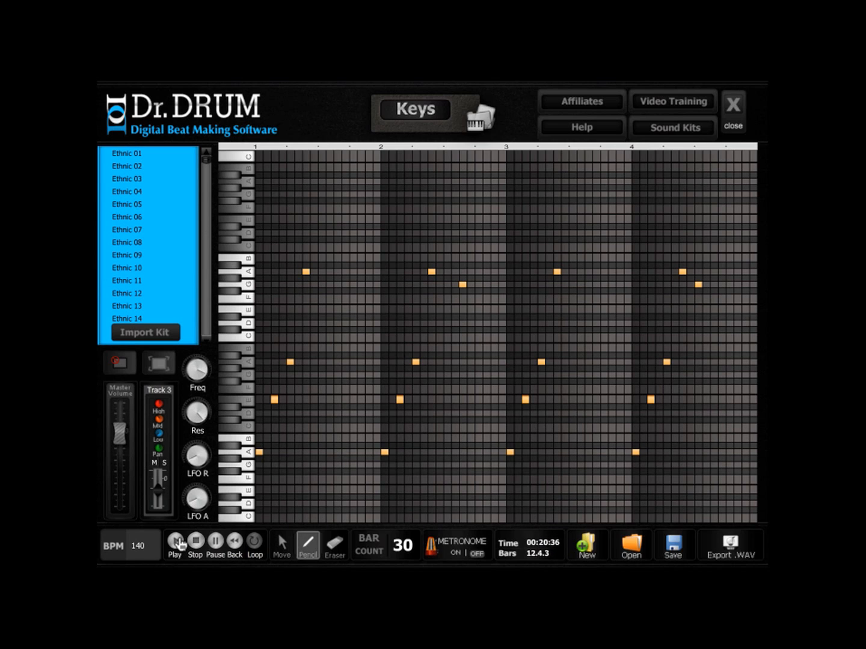
{"action": "left_click", "coordinate": [176, 543]}
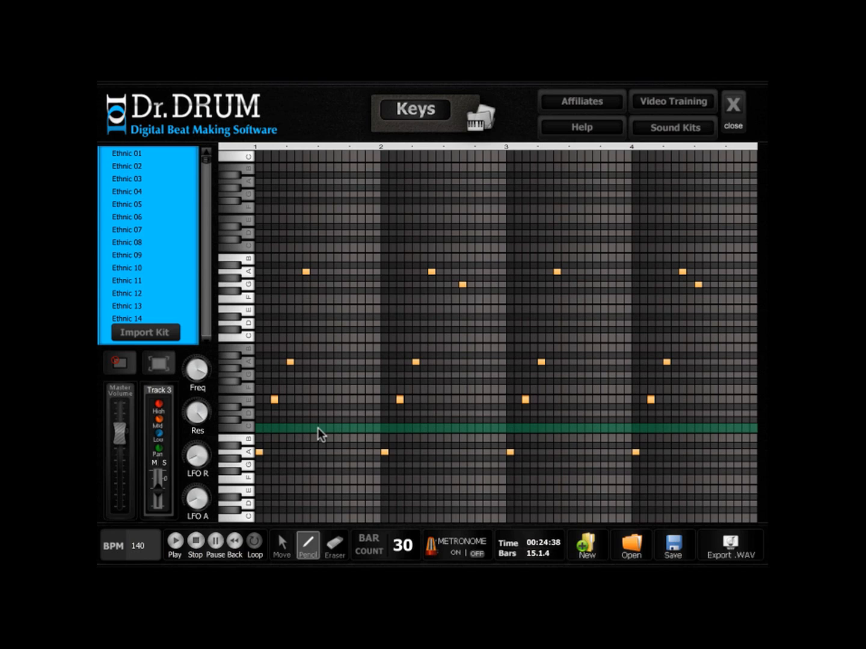
{"action": "left_click", "coordinate": [195, 542]}
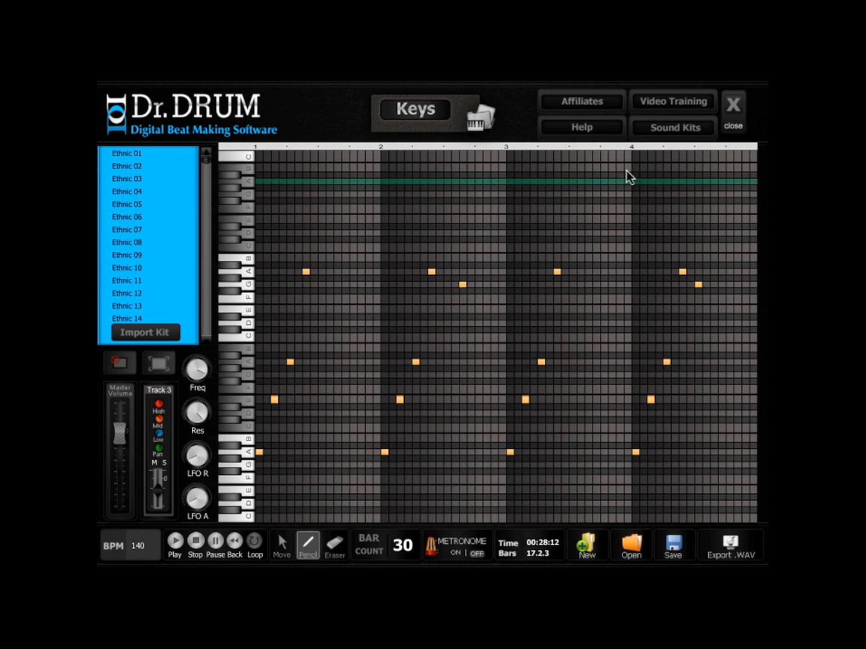
{"action": "left_click", "coordinate": [731, 107]}
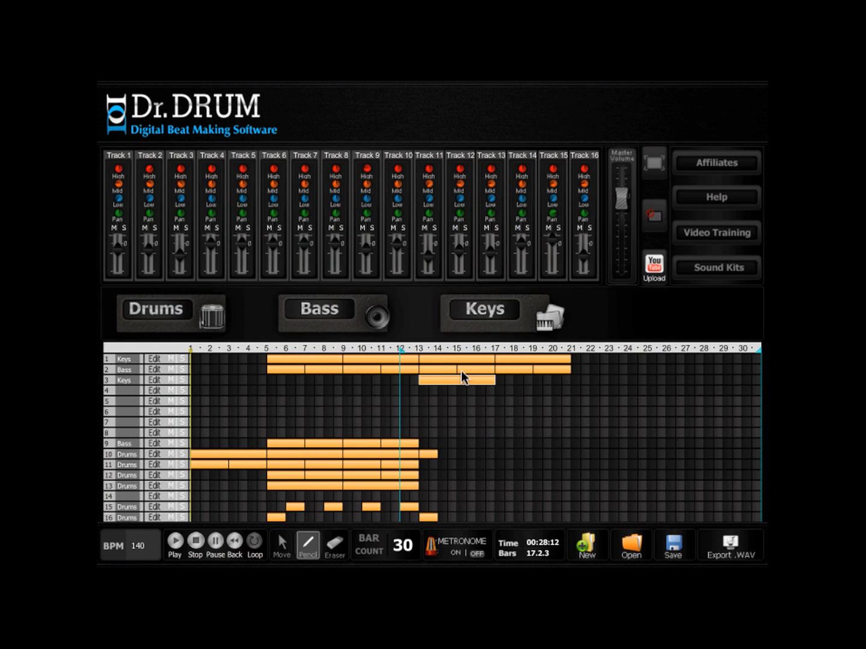
- Repeat the track 3 clip over bars 17 to 20, and vary the copy by raising bar 2's last notes to B and C and erasing bar 4's G
{"action": "left_click", "coordinate": [289, 545]}
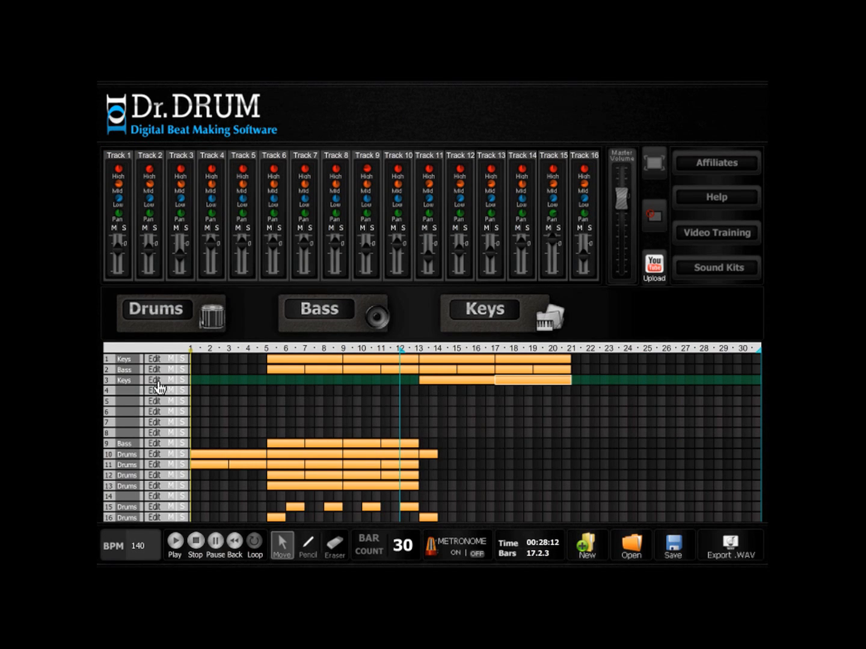
{"action": "left_click", "coordinate": [155, 381]}
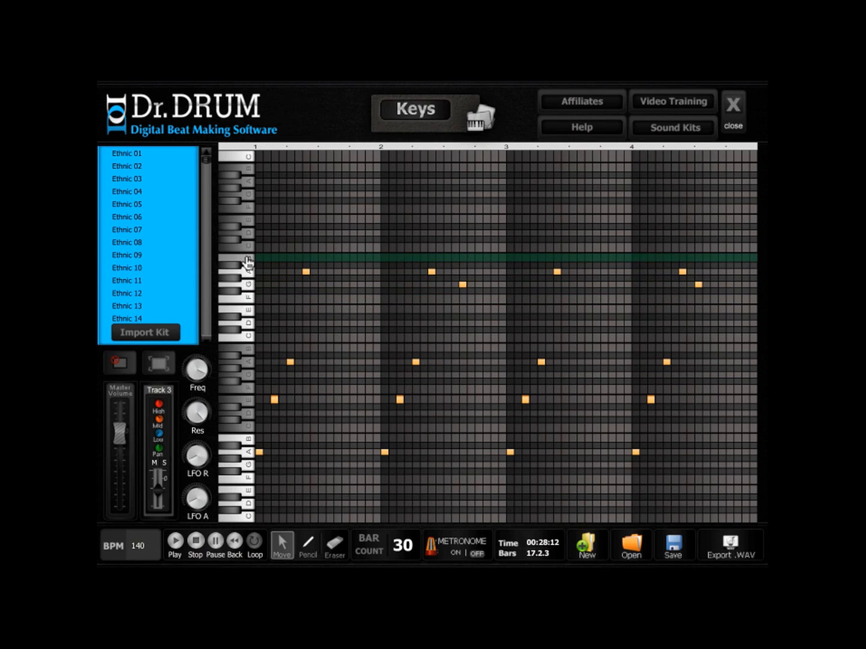
{"action": "left_click_drag", "start_coordinate": [431, 273], "coordinate": [431, 257]}
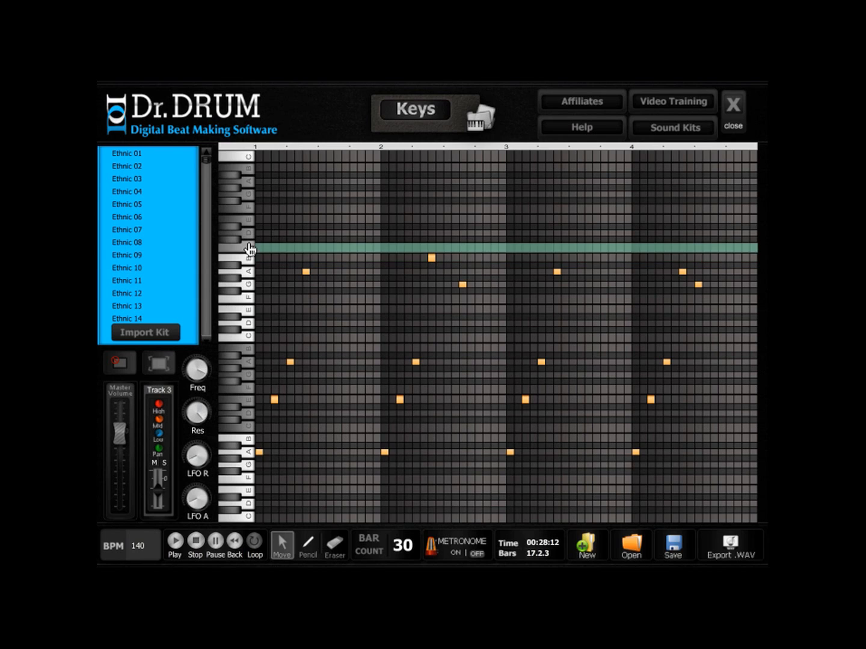
{"action": "left_click_drag", "start_coordinate": [463, 276], "coordinate": [463, 249]}
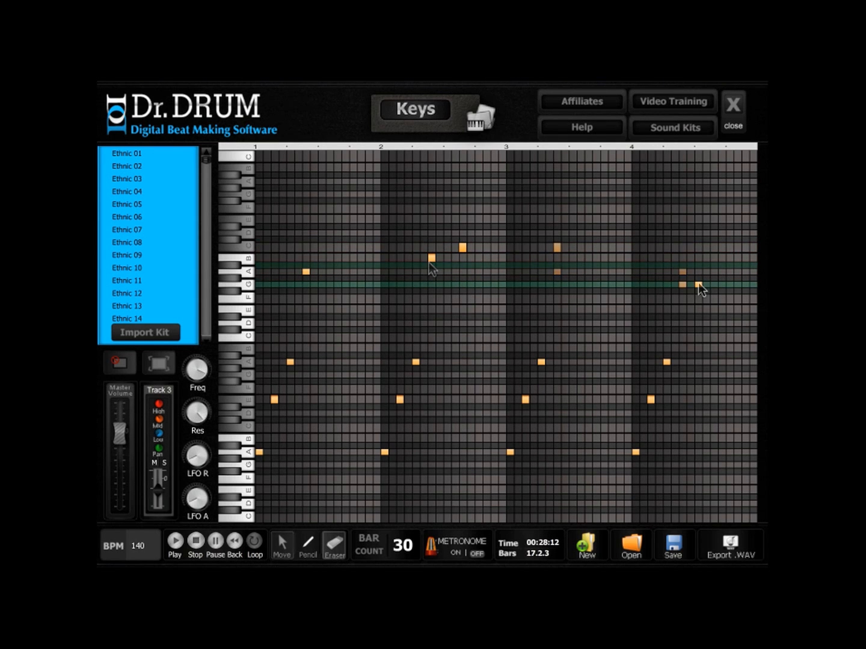
{"action": "left_click", "coordinate": [698, 285]}
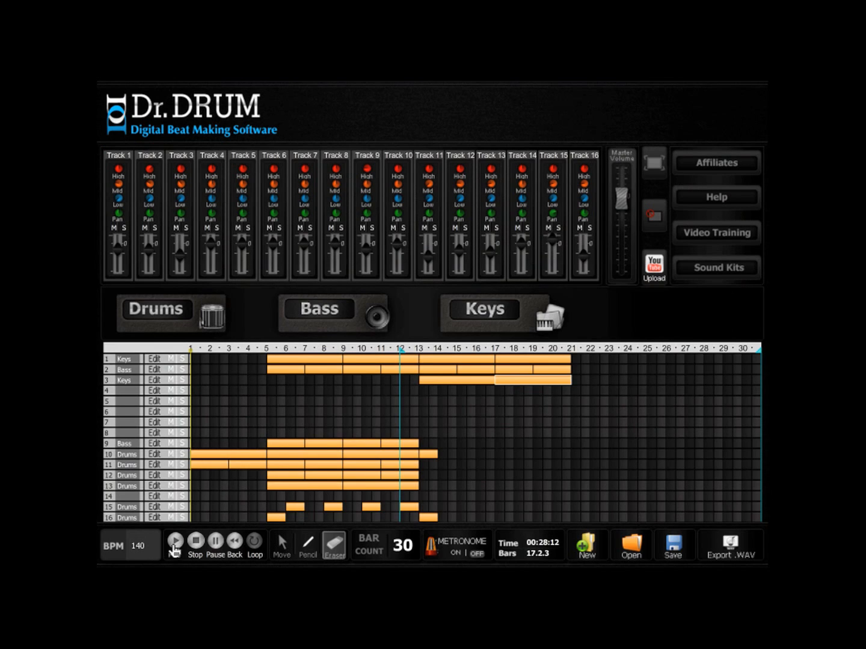
{"action": "key", "text": "space"}
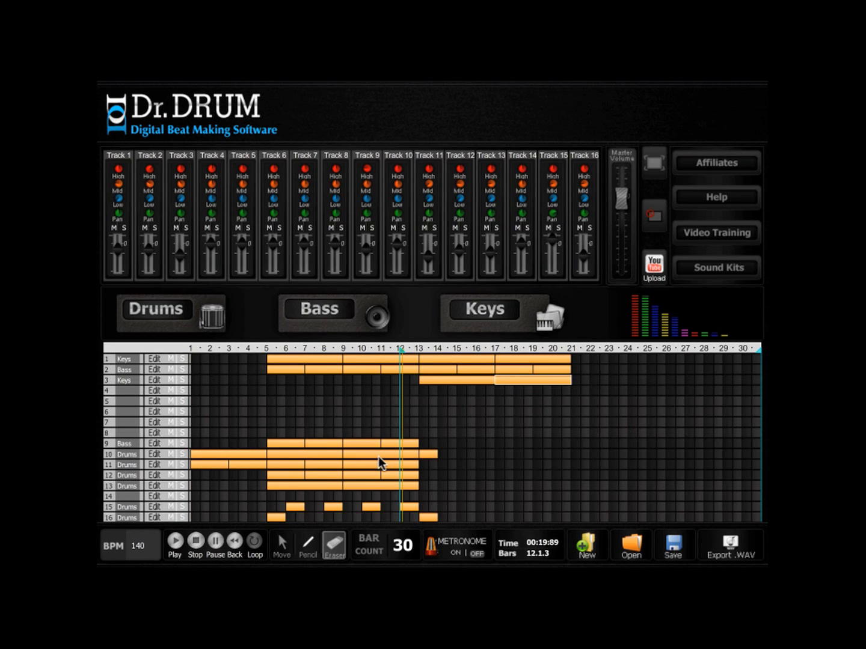
- Repeat the one-bar clips of tracks 10 and 16 at bars 17 and 21, and copy two track 12 clips to bars 21 to 24
{"action": "key", "text": "m"}
{"action": "left_click", "coordinate": [427, 517]}
{"action": "left_click_drag", "start_coordinate": [426, 516], "coordinate": [502, 516]}
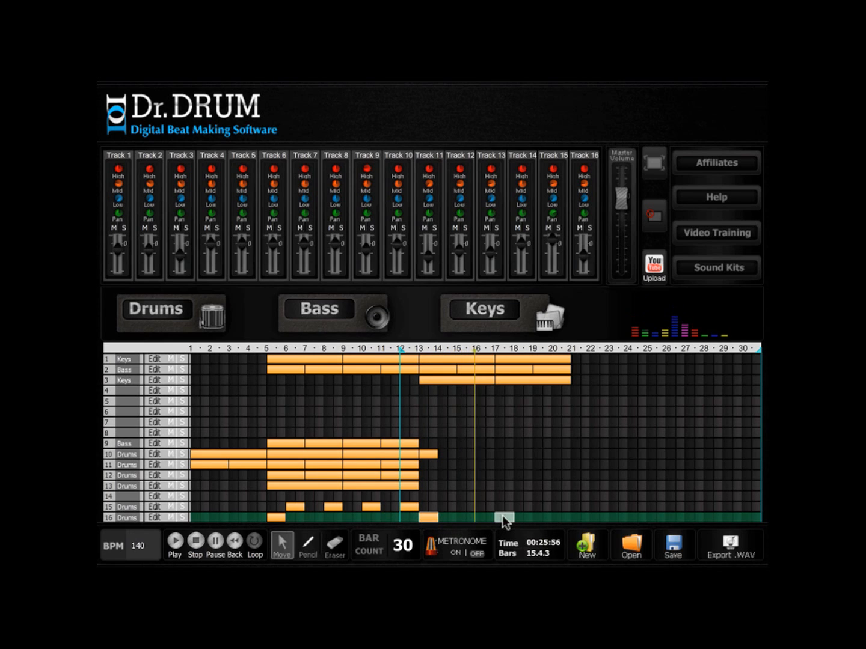
{"action": "left_click", "coordinate": [431, 454]}
{"action": "left_click_drag", "start_coordinate": [496, 452], "coordinate": [502, 453]}
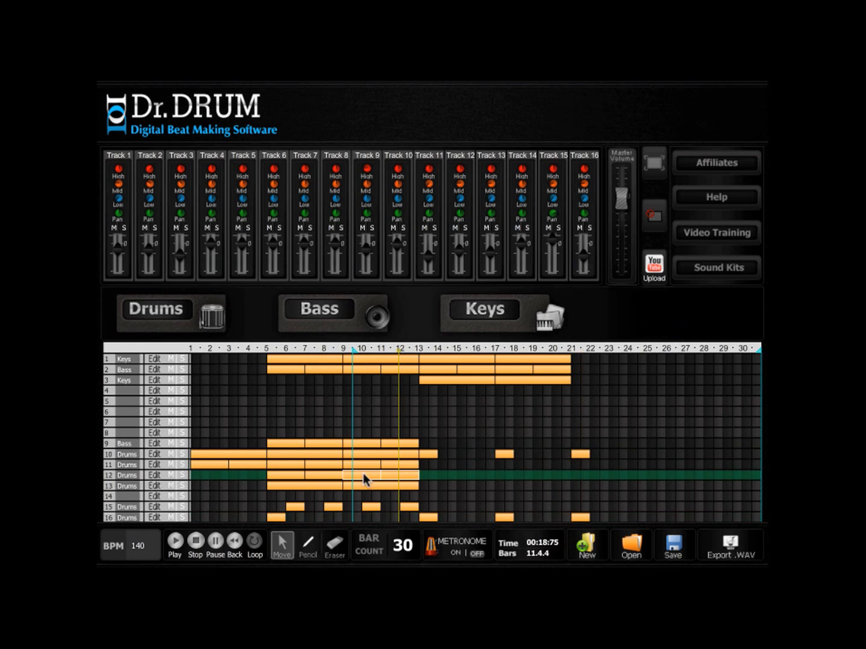
{"action": "left_click_drag", "start_coordinate": [363, 474], "coordinate": [590, 476]}
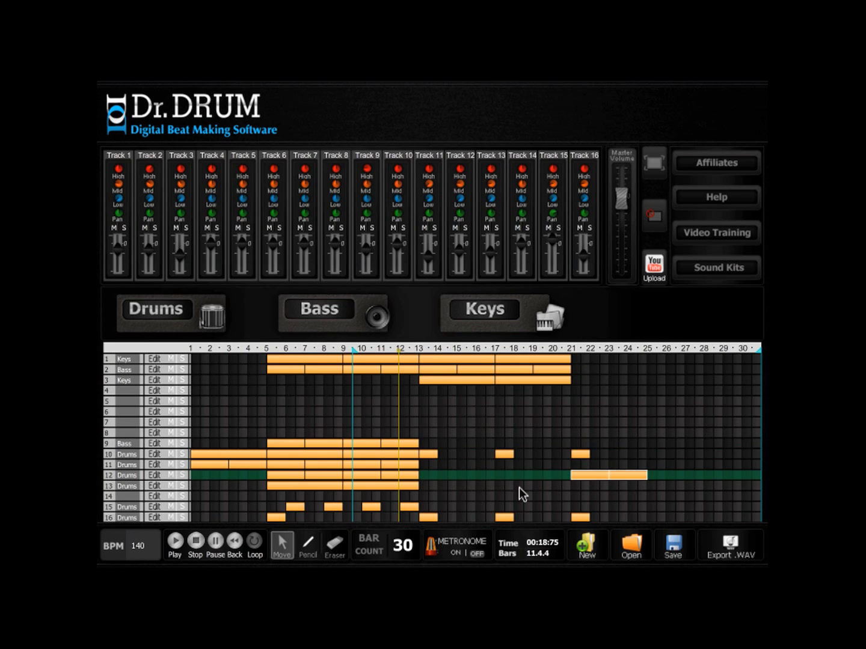
- Add a run of snare hits at the end of track 12's clip over bars 11 and 12, and play back the transition
{"action": "left_click", "coordinate": [174, 544]}
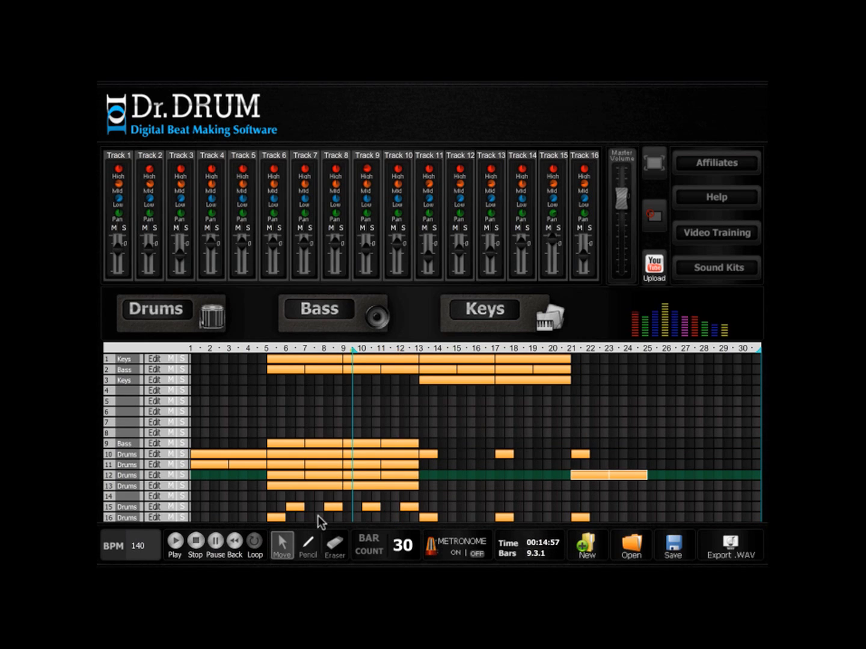
{"action": "left_click", "coordinate": [196, 543]}
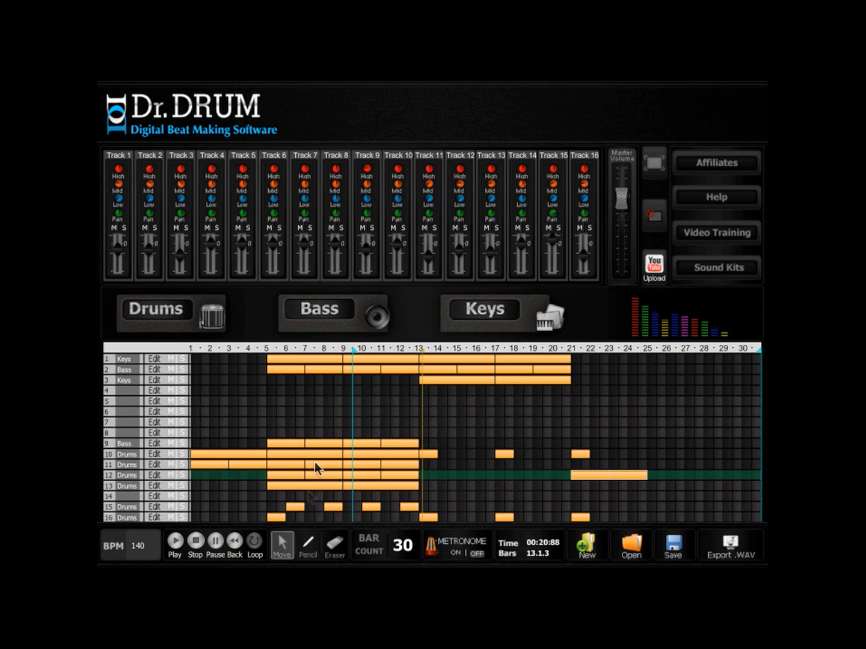
{"action": "left_click", "coordinate": [398, 476]}
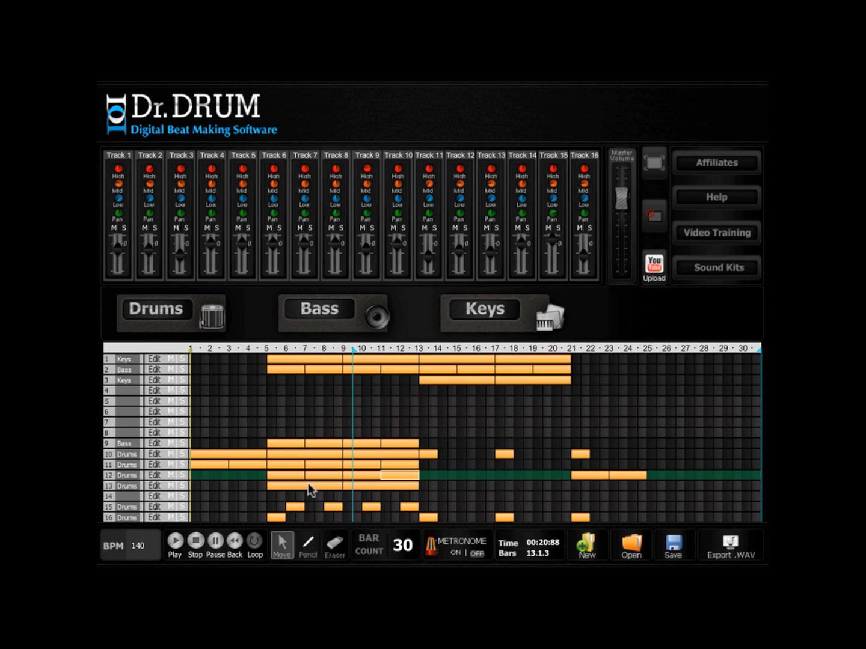
{"action": "left_click", "coordinate": [154, 475]}
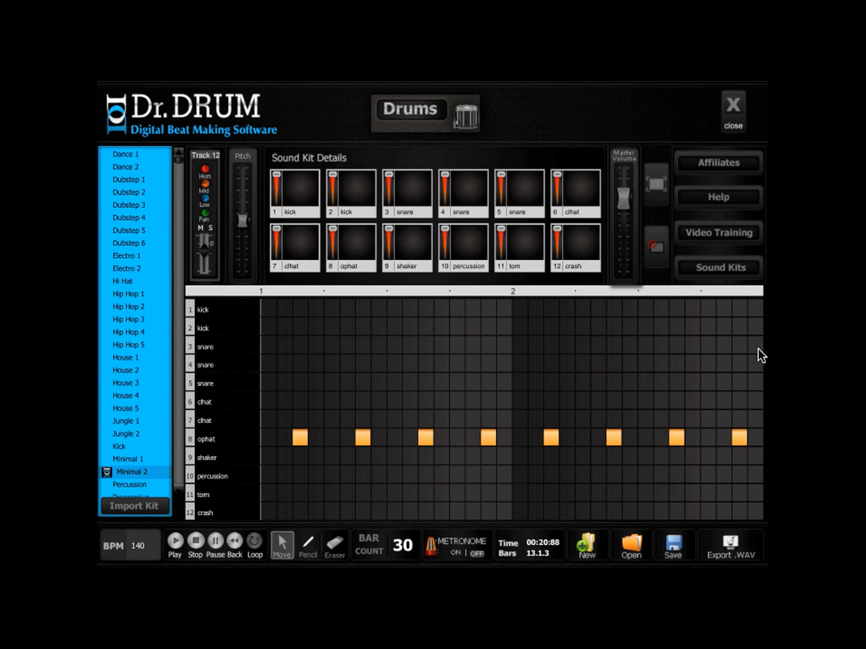
{"action": "left_click", "coordinate": [310, 549]}
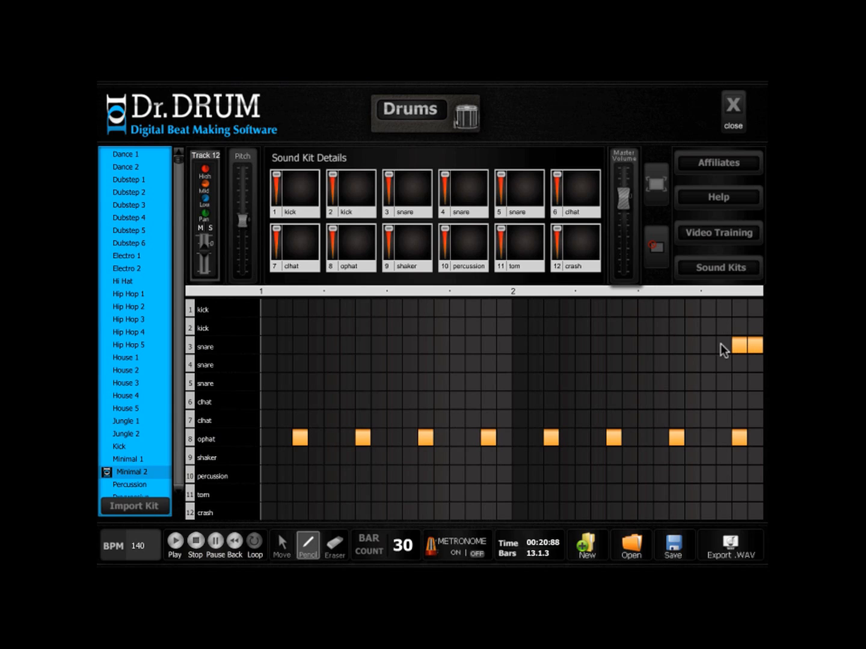
{"action": "left_click_drag", "start_coordinate": [679, 349], "coordinate": [660, 347]}
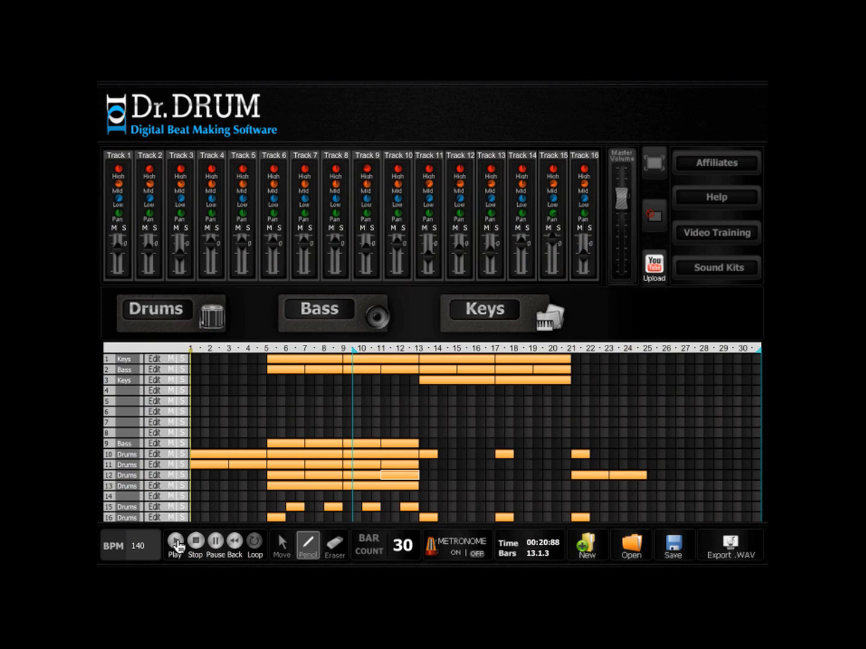
{"action": "key", "text": "space"}
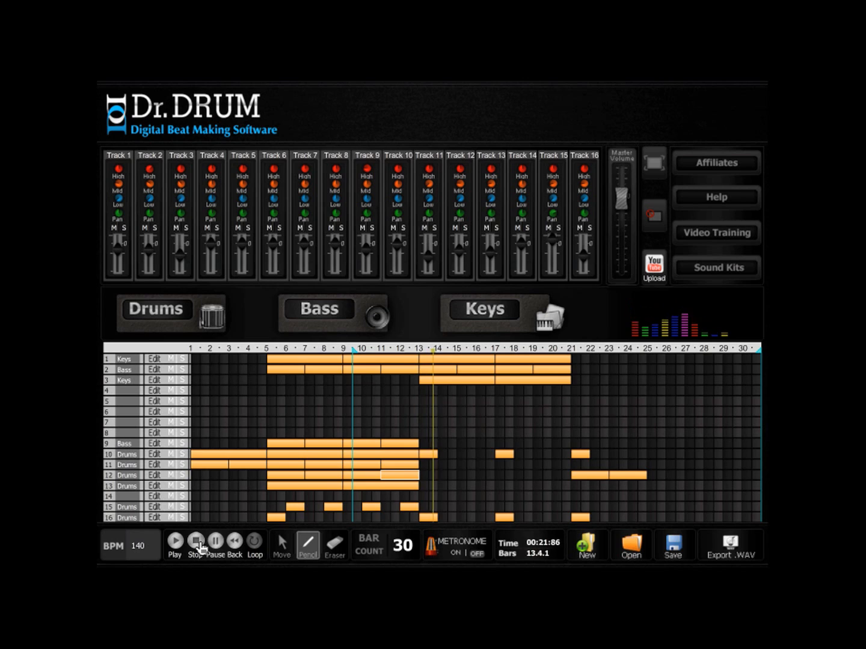
{"action": "left_click", "coordinate": [155, 476]}
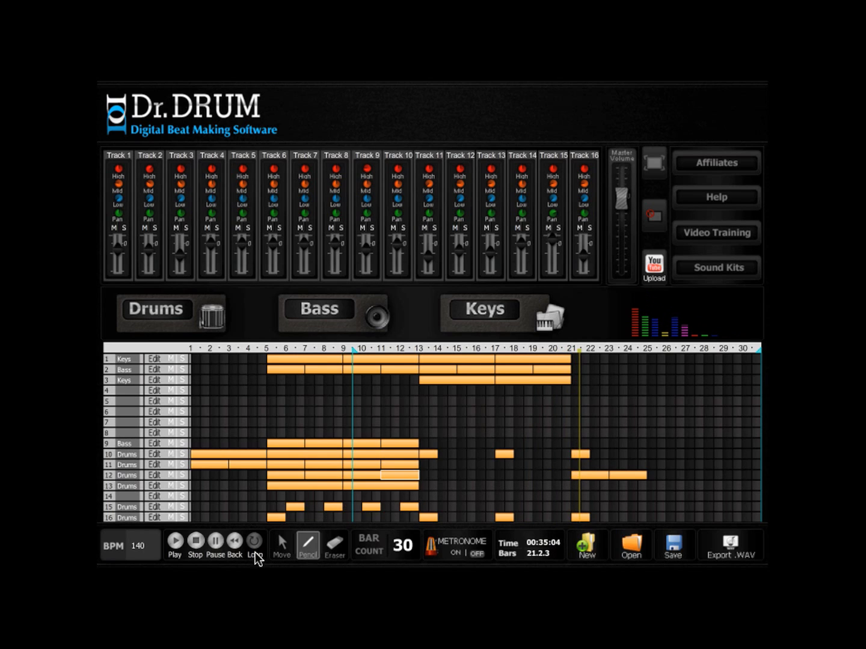
- Set the bar count to 50 and repeat the clips of tracks 1, 2 and 3 over bars 21 to 28
{"action": "double_click", "coordinate": [397, 545]}
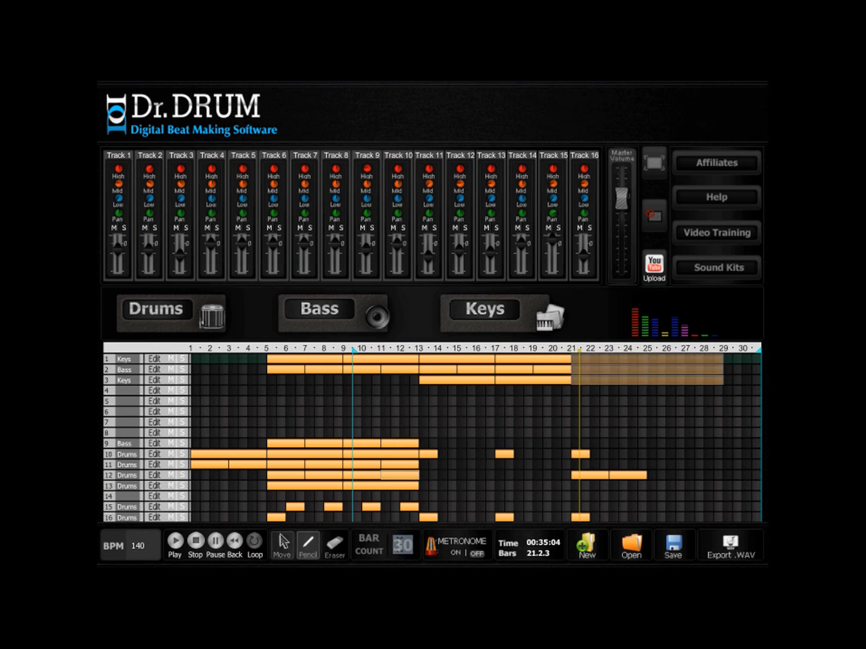
{"action": "type", "text": "50"}
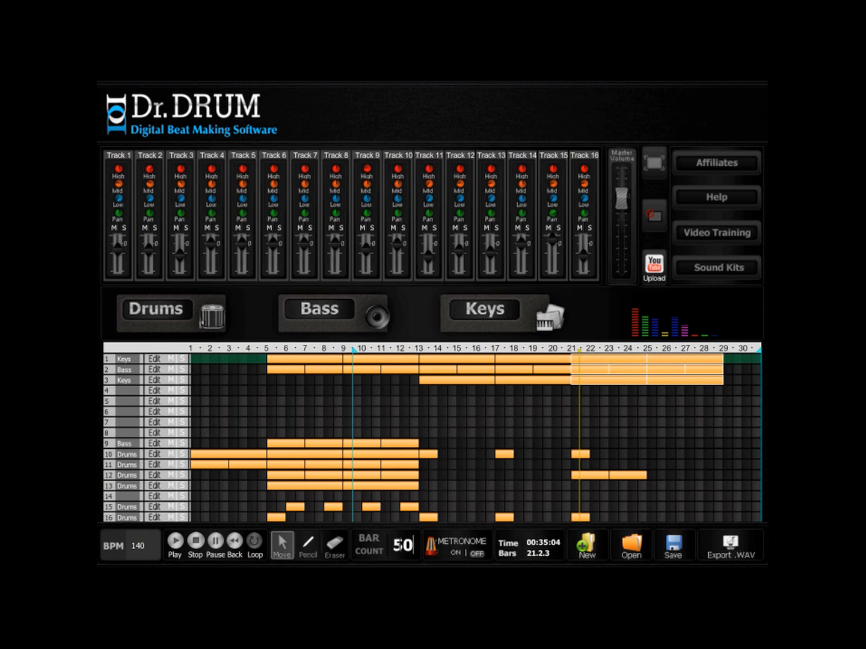
{"action": "key", "text": "Return"}
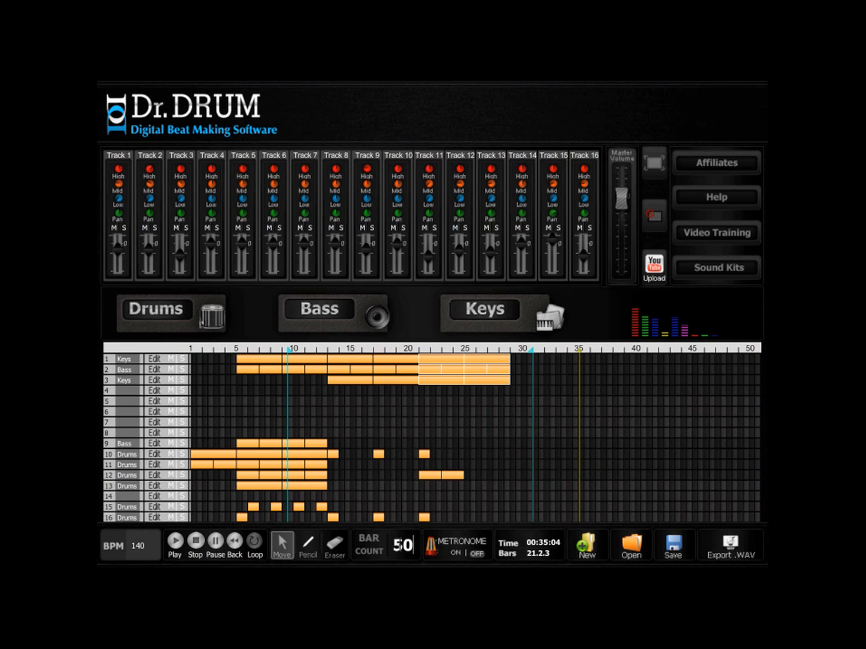
- Save the project over the existing Trance Tutorial.xml file
{"action": "left_click", "coordinate": [673, 549]}
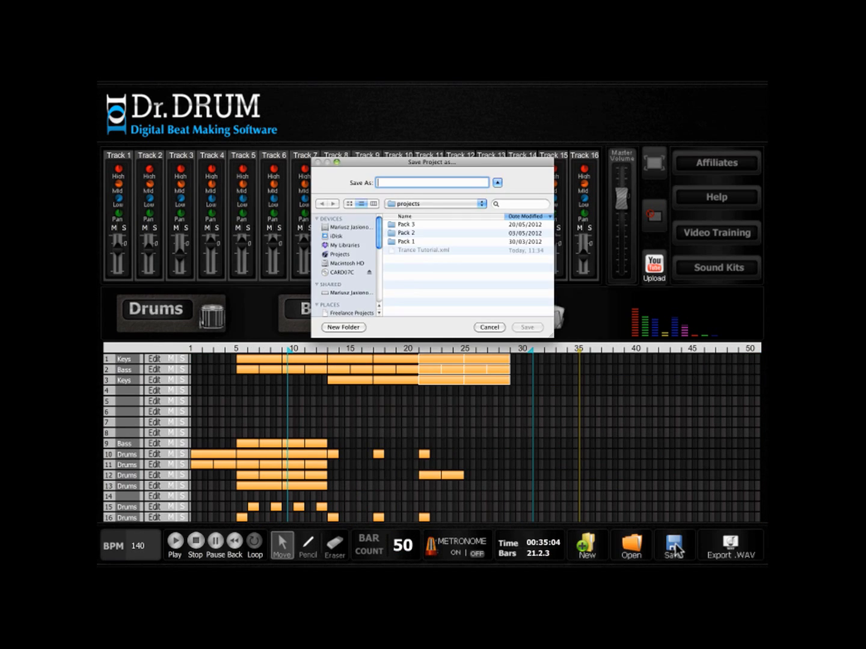
{"action": "left_click", "coordinate": [430, 250]}
{"action": "left_click", "coordinate": [526, 328]}
{"action": "left_click", "coordinate": [497, 220]}
- Draw a four-bar bass clip on track 9 covering bars 21 to 24
{"action": "key", "text": "p"}
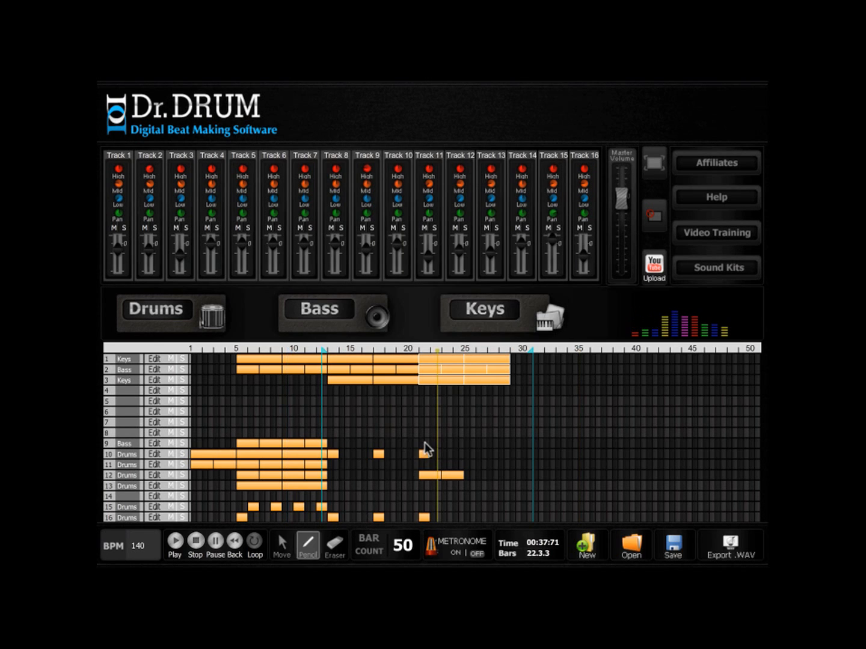
{"action": "left_click_drag", "start_coordinate": [428, 443], "coordinate": [444, 442]}
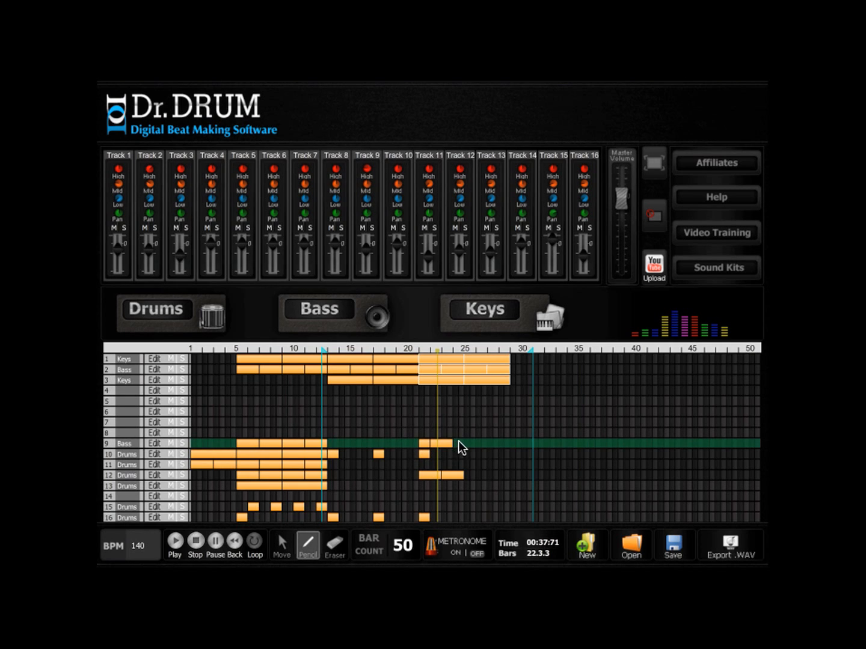
{"action": "left_click_drag", "start_coordinate": [464, 440], "coordinate": [465, 441]}
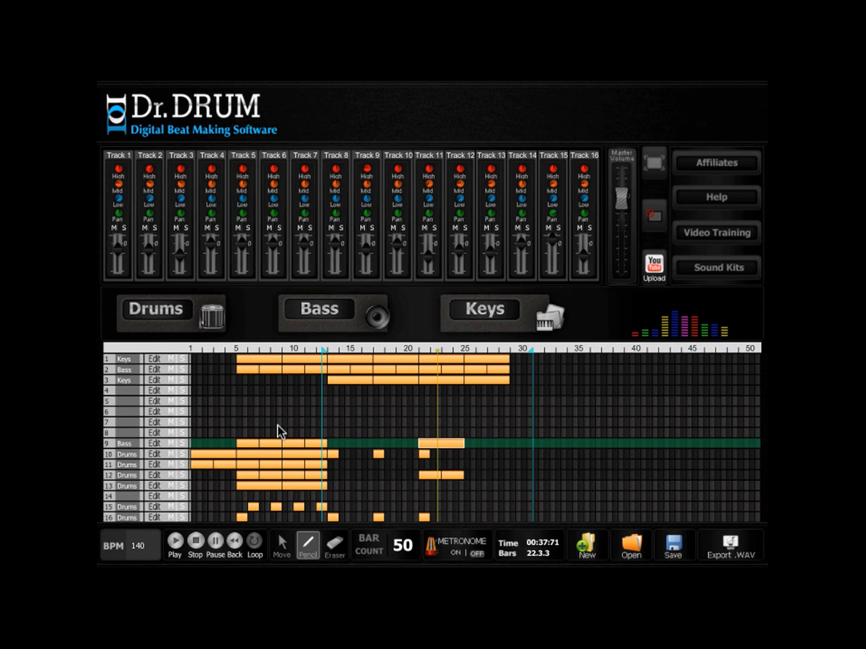
- Play back the arrangement from a loop start at bar 11, and reset the loop start to bar 20
{"action": "left_click_drag", "start_coordinate": [326, 353], "coordinate": [304, 351]}
{"action": "left_click", "coordinate": [196, 542]}
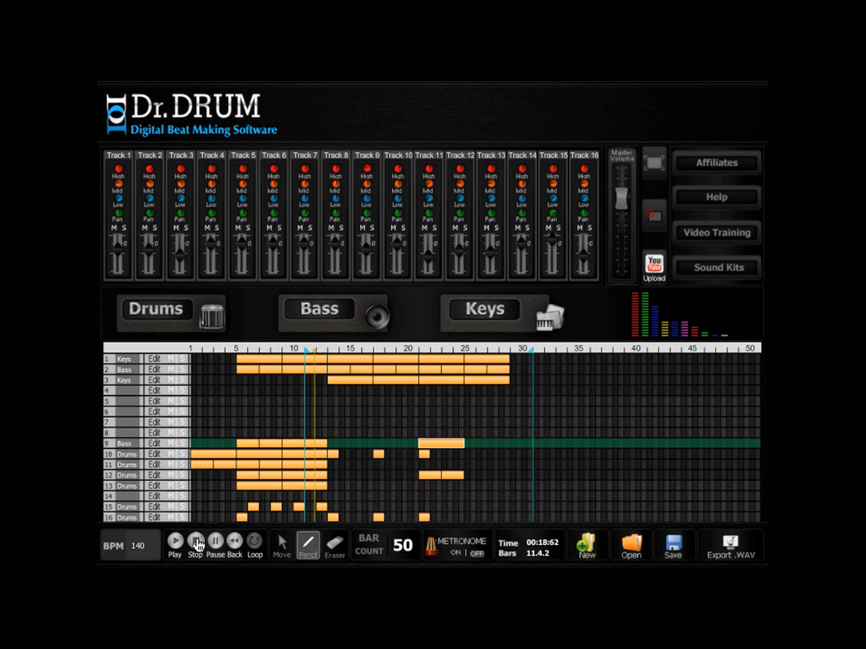
{"action": "left_click_drag", "start_coordinate": [325, 355], "coordinate": [408, 359]}
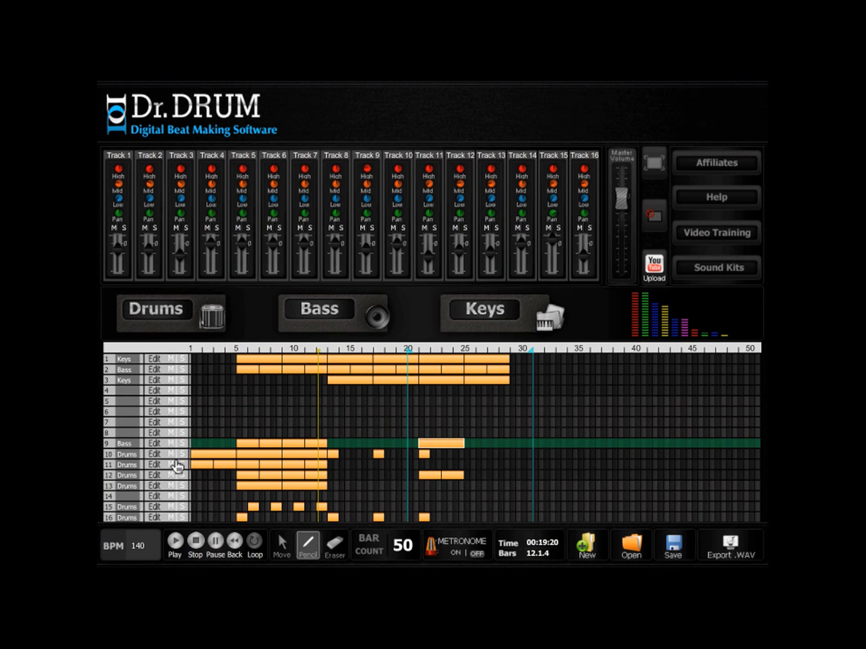
- Write the bass notes in the new track 9 clip, adjust the G in its fourth bar, and repeat the clip over bars 25 to 28
{"action": "left_click", "coordinate": [156, 444]}
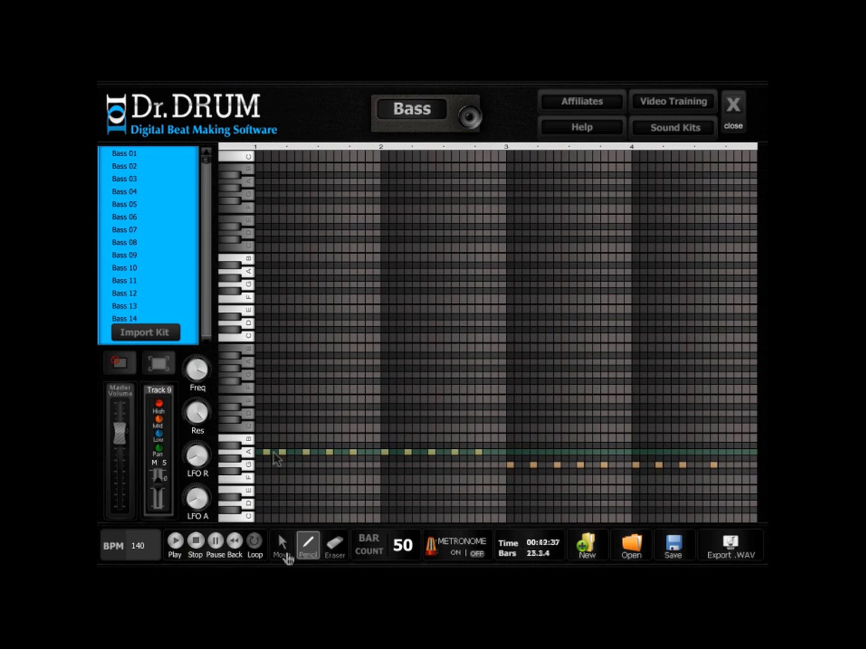
{"action": "left_click", "coordinate": [282, 544]}
{"action": "left_click_drag", "start_coordinate": [713, 464], "coordinate": [705, 464]}
{"action": "left_click", "coordinate": [733, 110]}
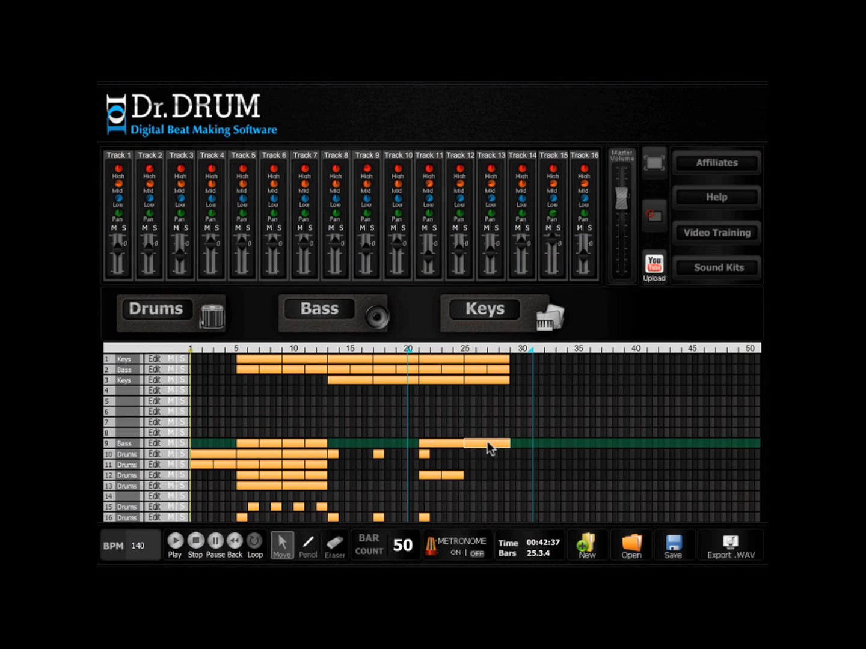
{"action": "left_click", "coordinate": [165, 460]}
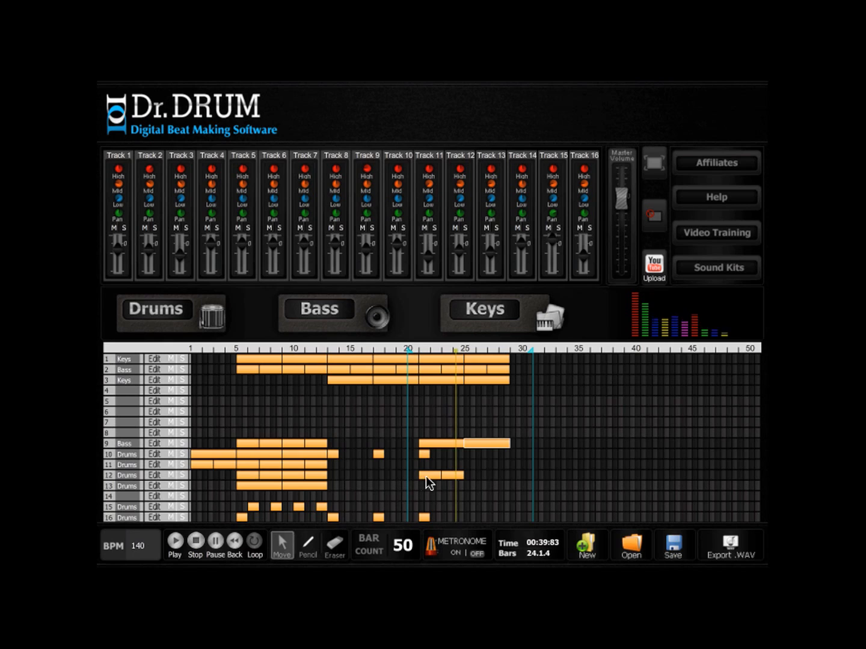
- Repeat the track 12 clips over bars 25 to 28 and copy the one-bar track 16 clip to bar 25
{"action": "left_click_drag", "start_coordinate": [440, 473], "coordinate": [446, 474]}
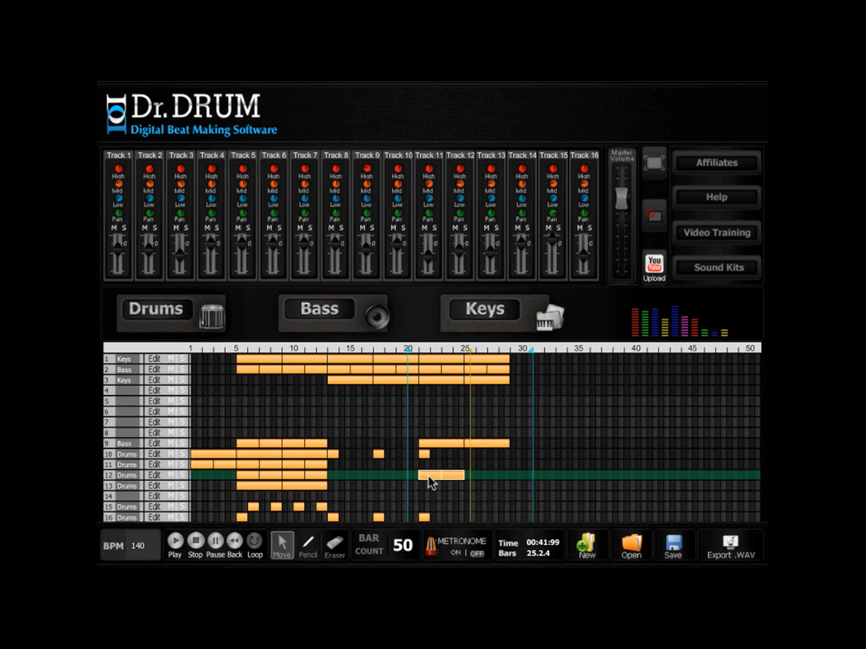
{"action": "key", "text": "ctrl+v"}
{"action": "left_click", "coordinate": [422, 516]}
{"action": "key", "text": "ctrl+v"}
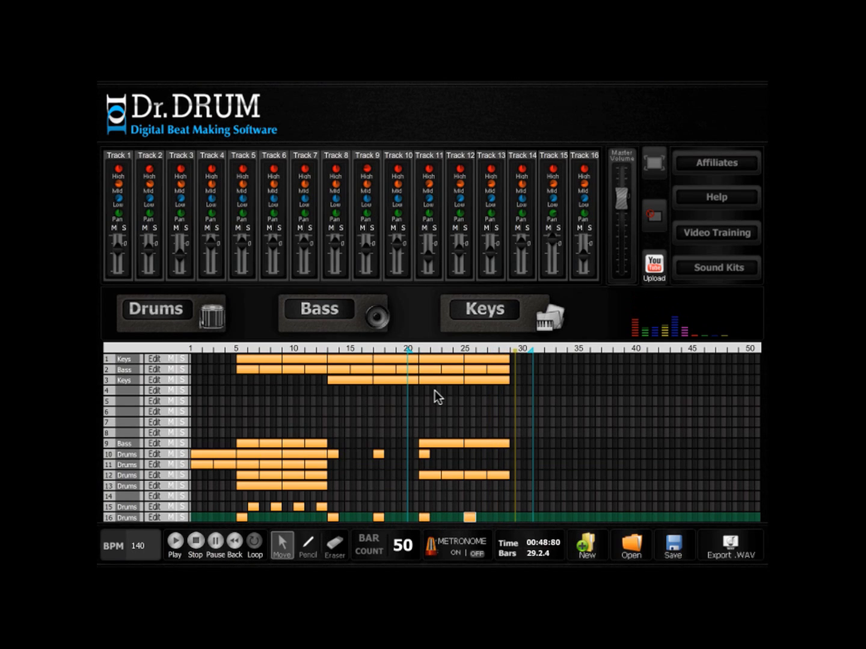
- Fill bars 29 to 36 with copied clips on tracks 1 to 3 and 9 to 13, and play back with the loop set from bar 28 to 39
{"action": "left_click_drag", "start_coordinate": [549, 452], "coordinate": [531, 452]}
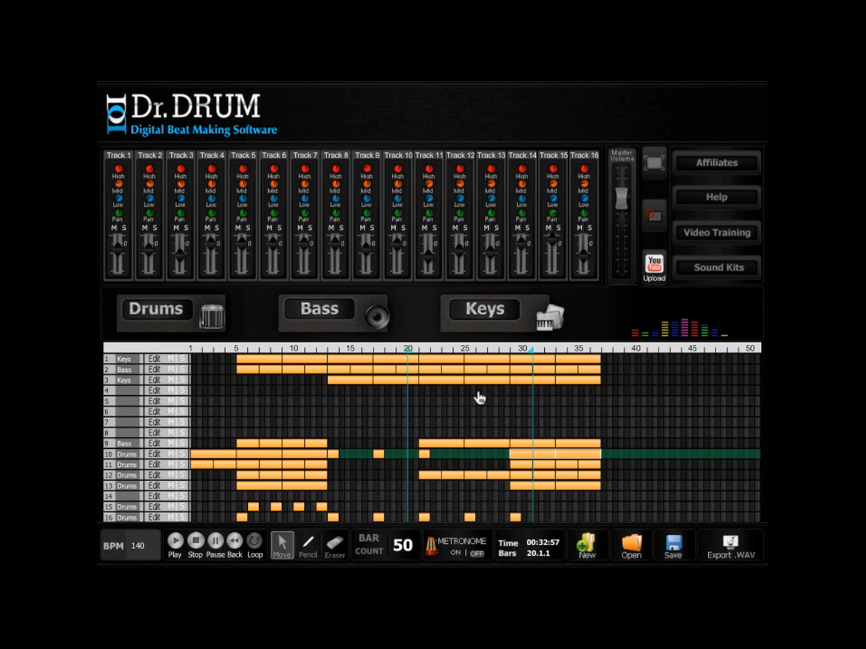
{"action": "left_click_drag", "start_coordinate": [533, 349], "coordinate": [622, 355]}
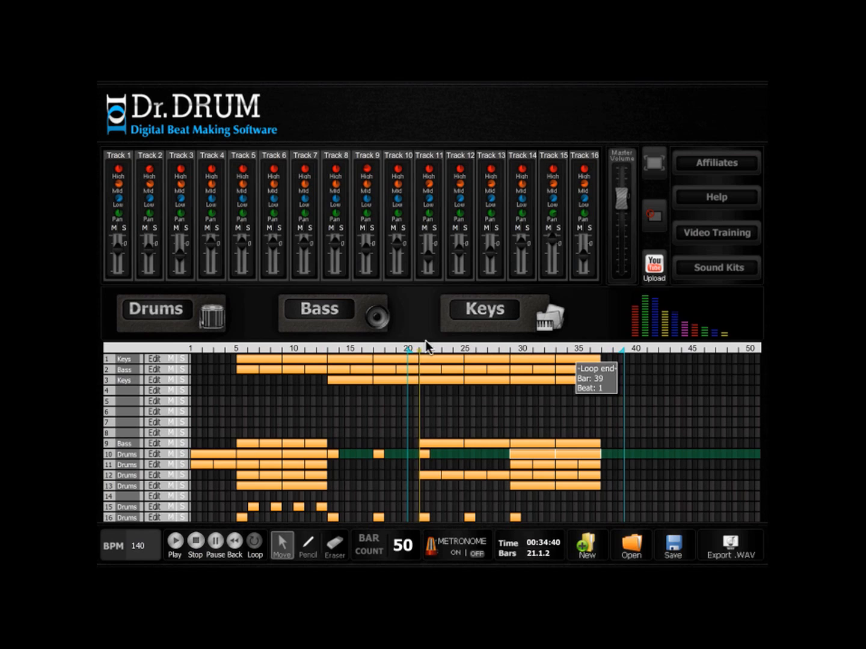
{"action": "left_click_drag", "start_coordinate": [408, 350], "coordinate": [500, 356]}
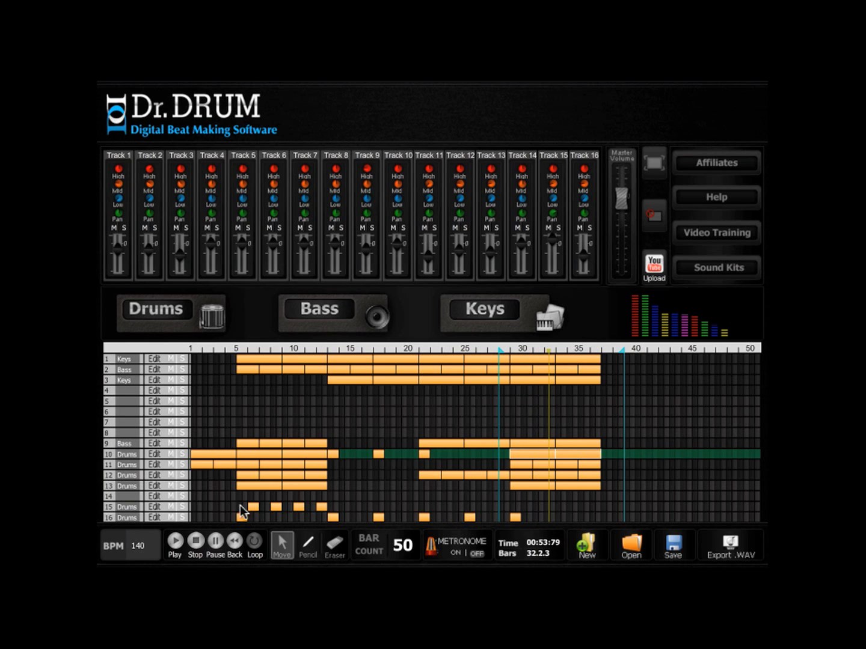
- Draw a one-bar drum clip on track 14 at bar 28, with hits on the second snare at steps 3, 5, 7 and 9 to 16
{"action": "left_click", "coordinate": [307, 546]}
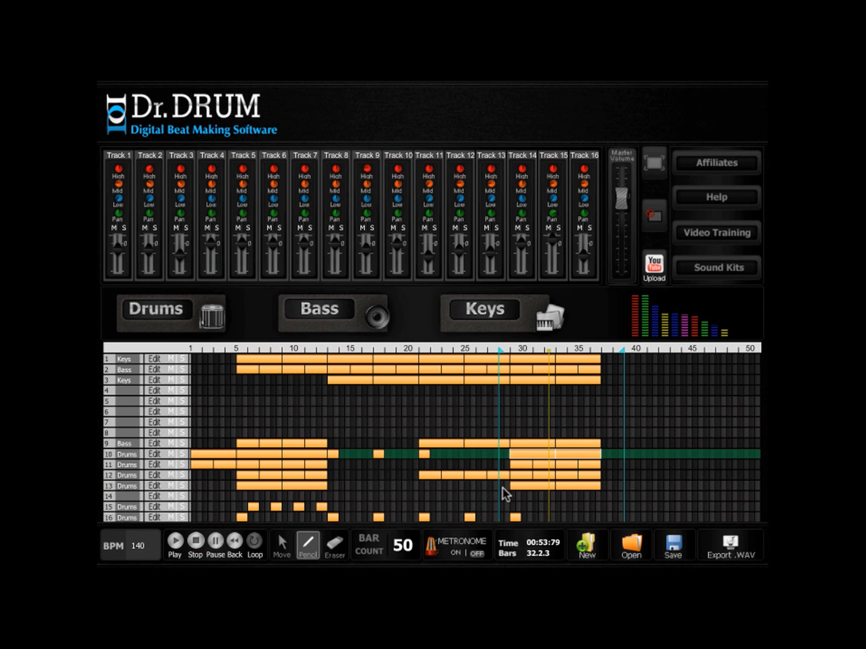
{"action": "left_click", "coordinate": [504, 496]}
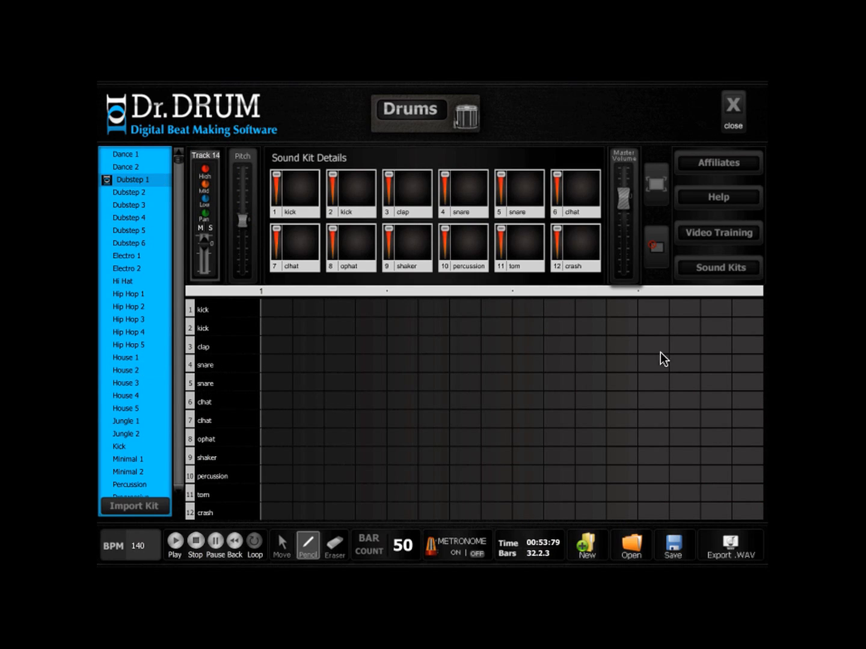
{"action": "left_click_drag", "start_coordinate": [619, 386], "coordinate": [565, 381]}
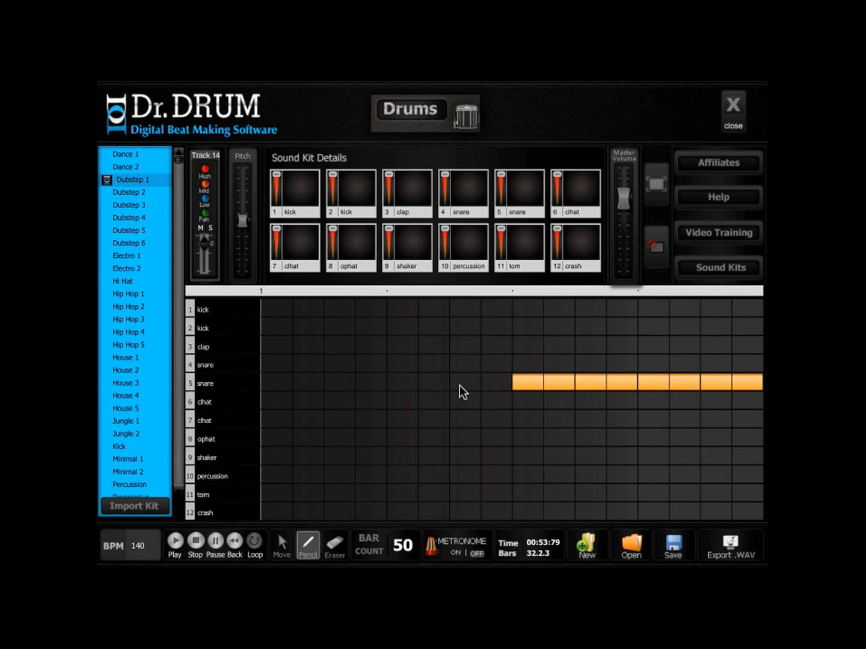
{"action": "left_click", "coordinate": [409, 383]}
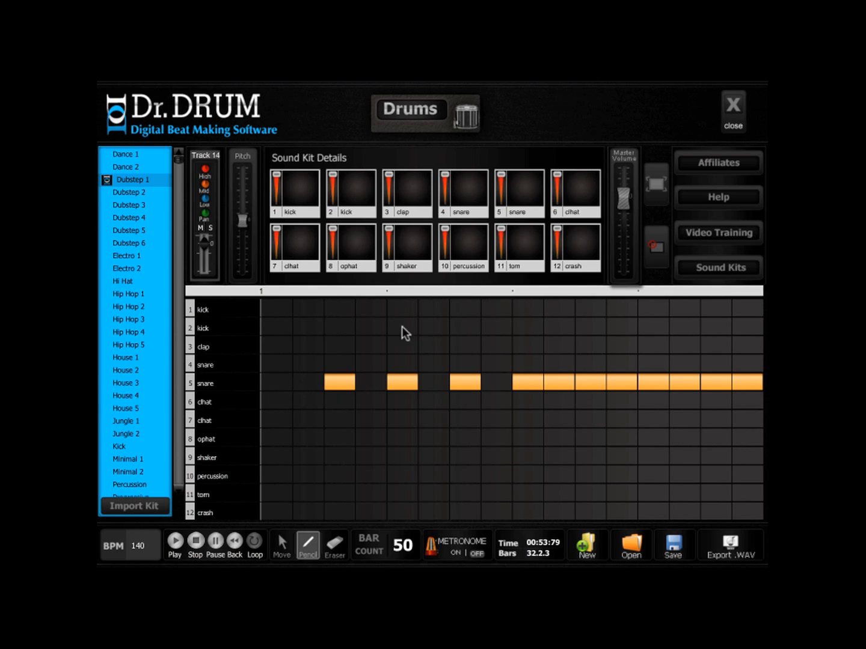
- Lower track 14's volume during loop playback of the snare fill, and play the loop again from bar 28
{"action": "left_click", "coordinate": [278, 382]}
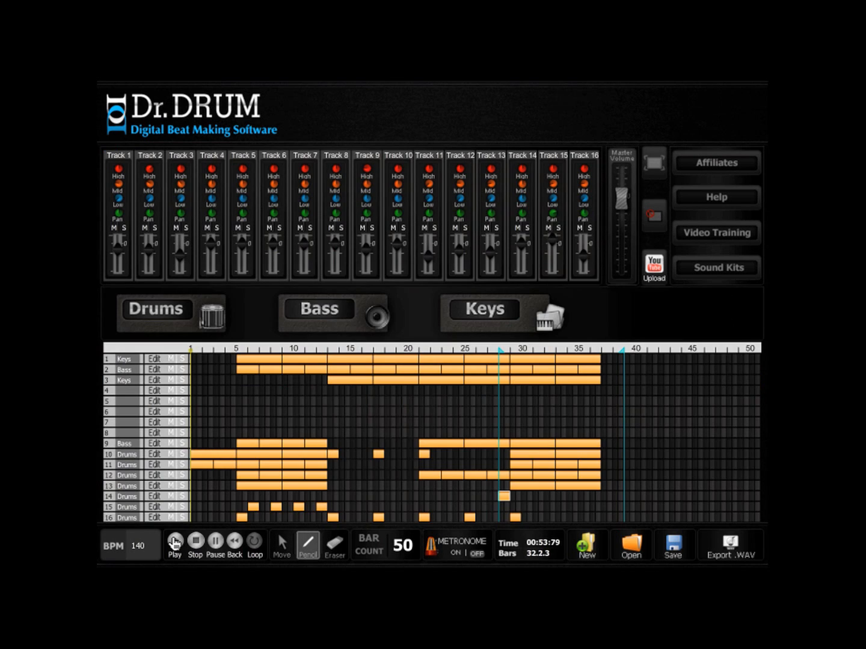
{"action": "left_click", "coordinate": [174, 543]}
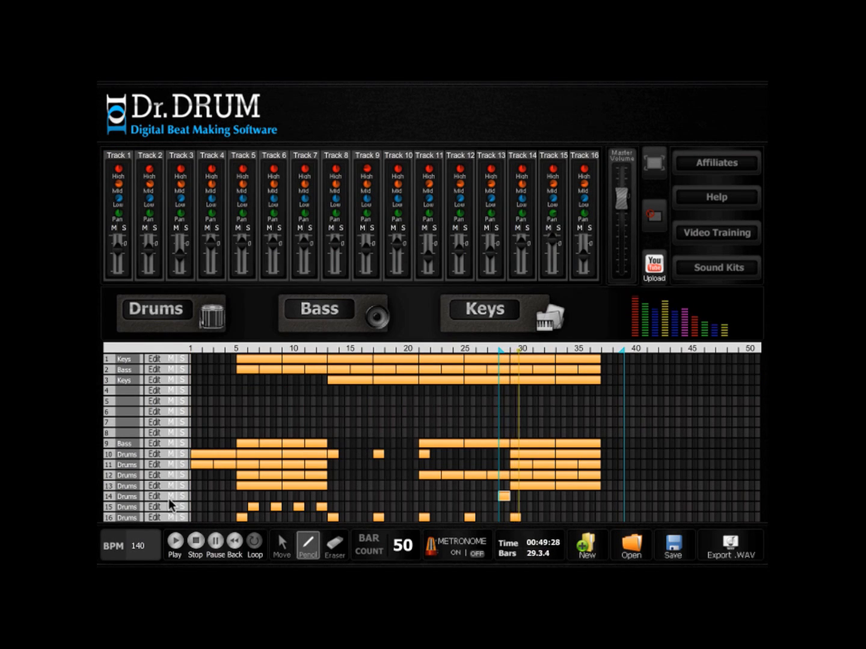
{"action": "left_click_drag", "start_coordinate": [523, 243], "coordinate": [522, 269]}
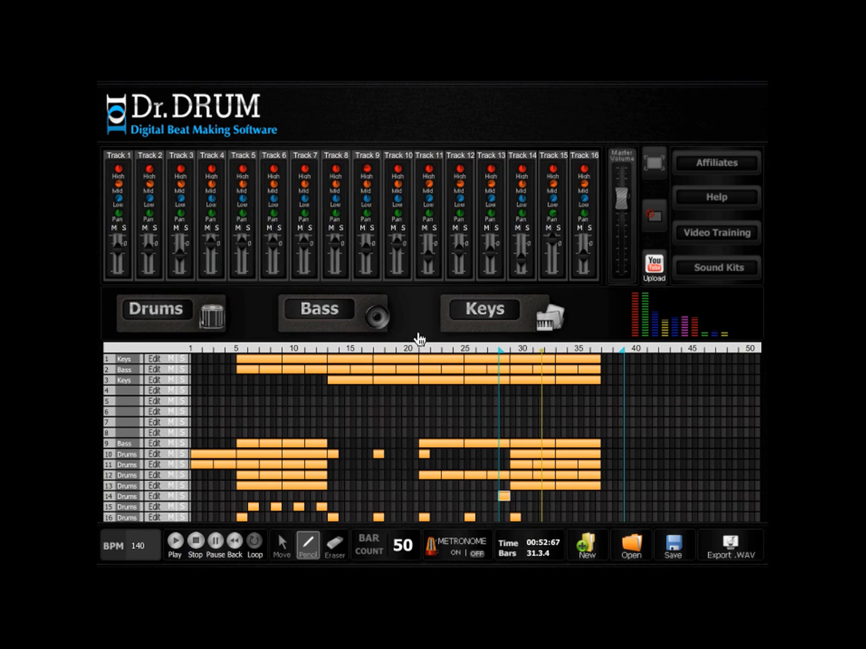
{"action": "left_click", "coordinate": [175, 545]}
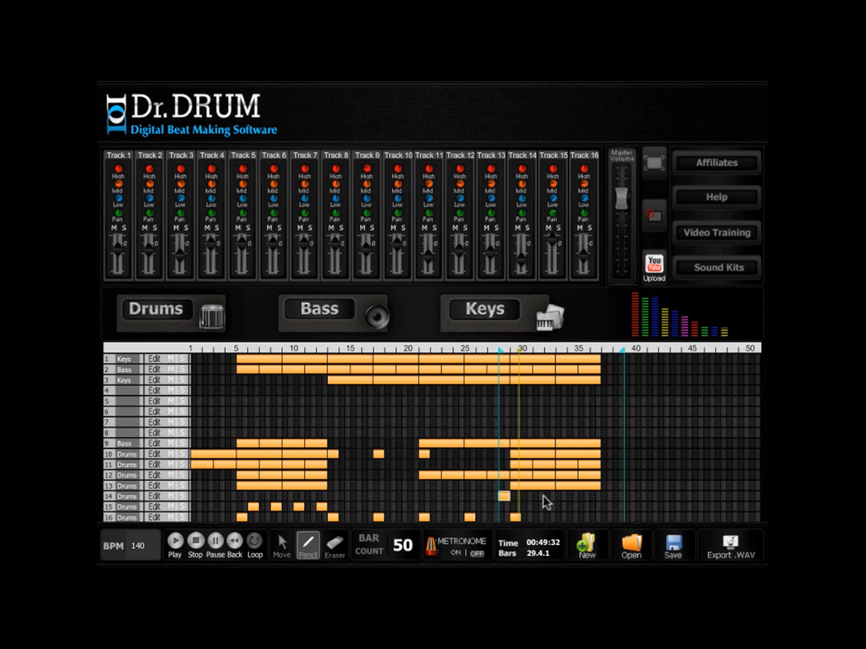
- Draw a four-bar track 14 clip at bar 29 with second-snare hits on beats 2 and 4, and copy it to bars 33 to 36
{"action": "left_click_drag", "start_coordinate": [515, 496], "coordinate": [559, 495]}
{"action": "left_click", "coordinate": [155, 496]}
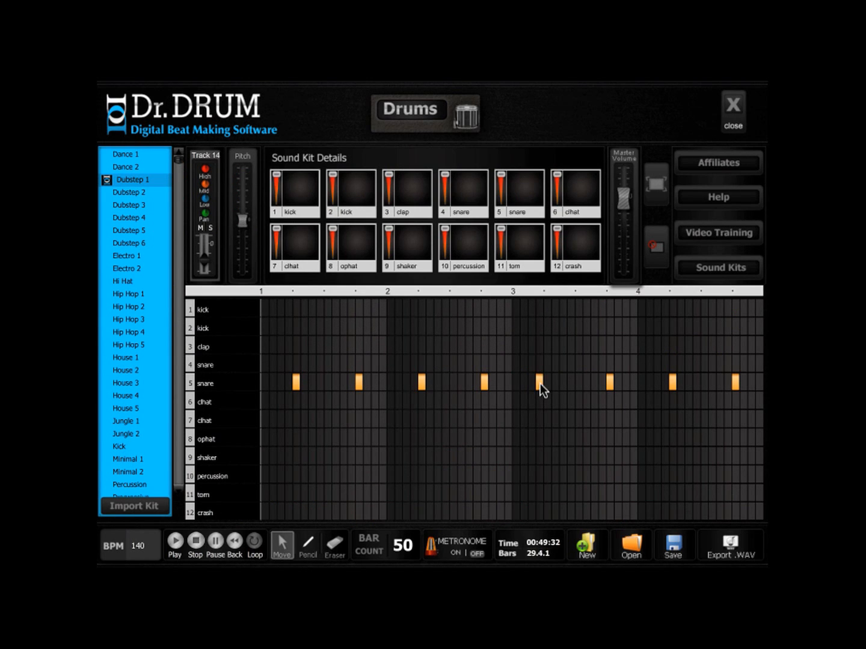
{"action": "left_click", "coordinate": [733, 108]}
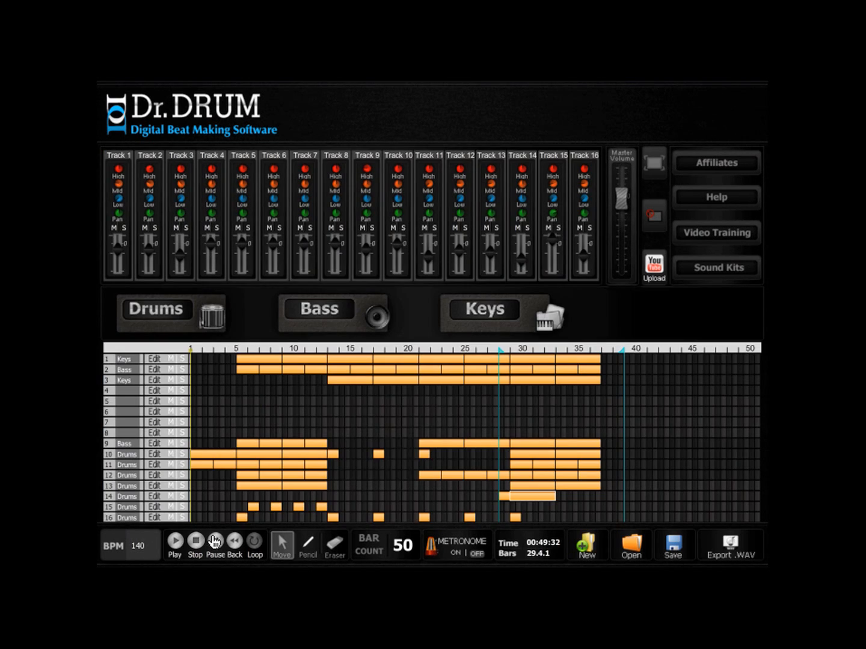
{"action": "left_click", "coordinate": [215, 541]}
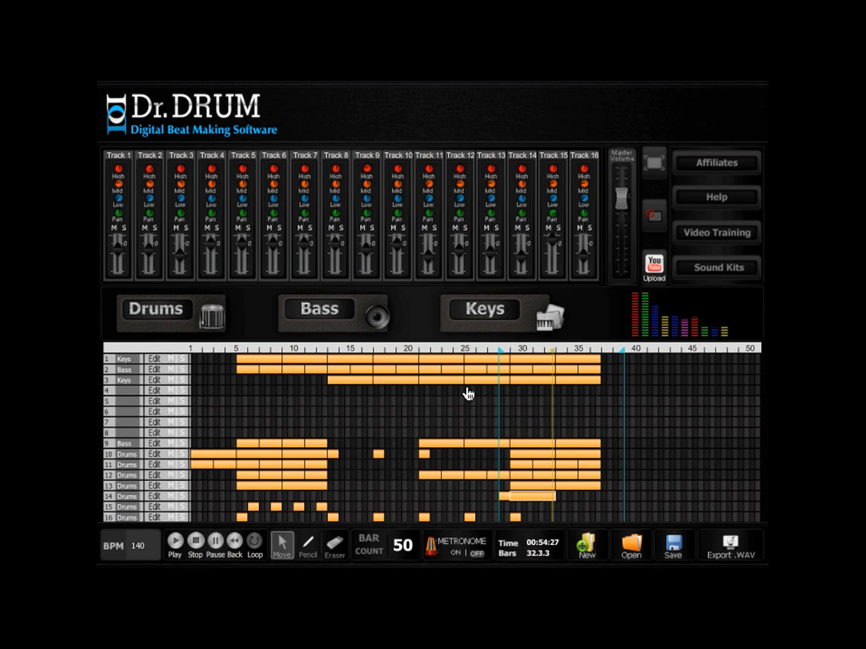
{"action": "left_click_drag", "start_coordinate": [519, 496], "coordinate": [560, 495]}
{"action": "left_click", "coordinate": [175, 542]}
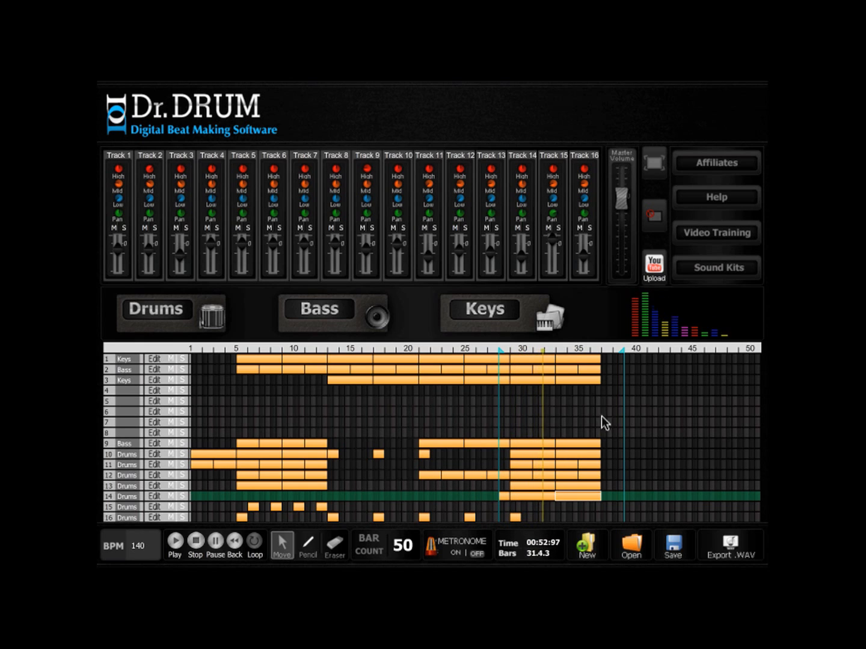
- Move the loop end to bar 45 and copy the one-bar track 16 clip to bar 37
{"action": "left_click_drag", "start_coordinate": [622, 349], "coordinate": [686, 353]}
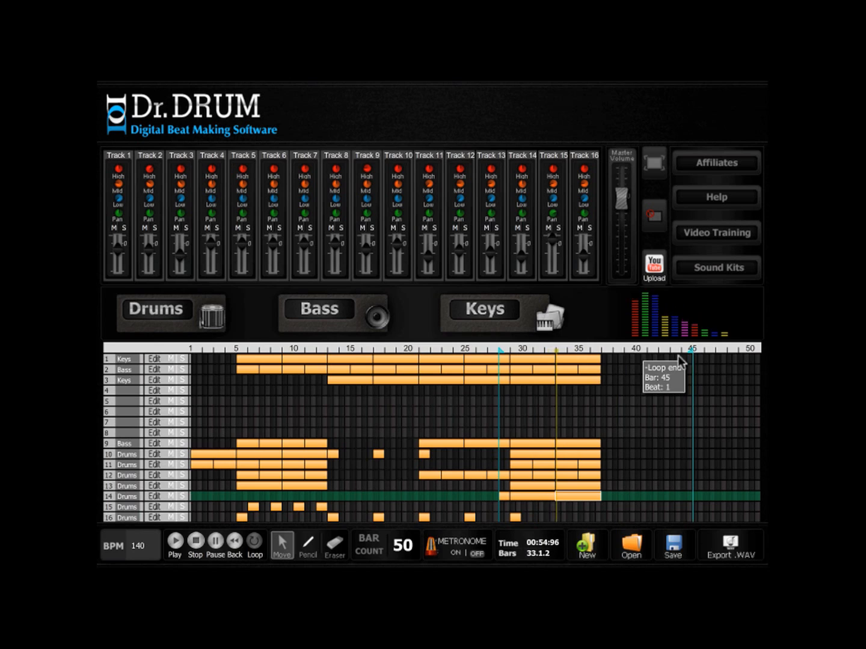
{"action": "left_click", "coordinate": [512, 517]}
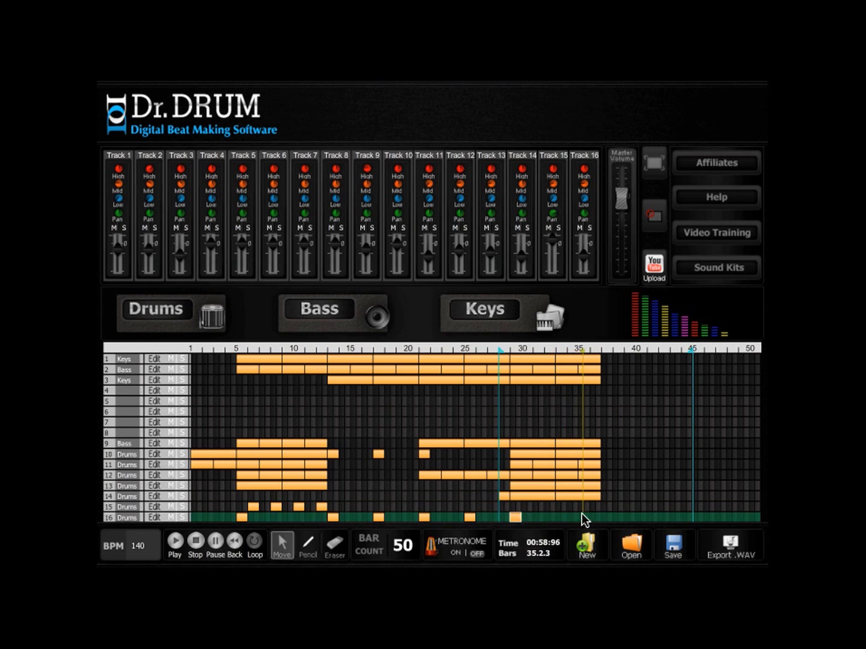
{"action": "left_click", "coordinate": [604, 517]}
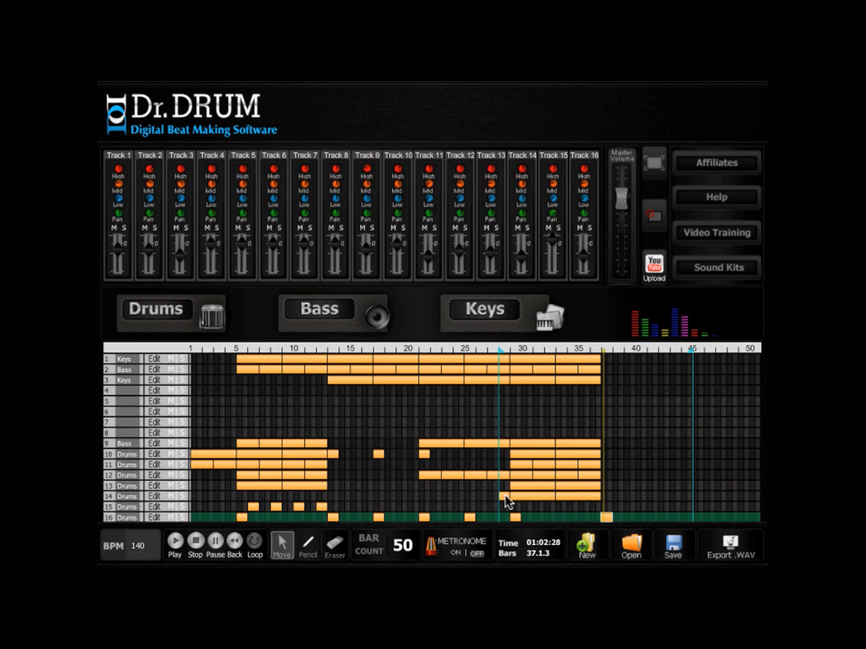
- Fill the last four steps of track 14's bar 33 clip with second-snare hits, and play back with the loop starting at bar 34, beat 2
{"action": "left_click", "coordinate": [592, 495]}
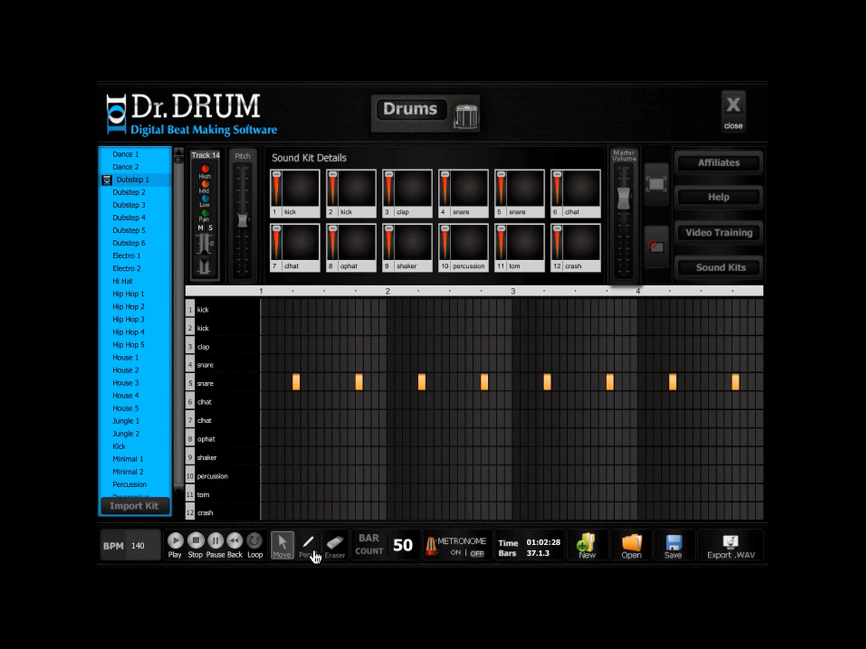
{"action": "left_click", "coordinate": [312, 551]}
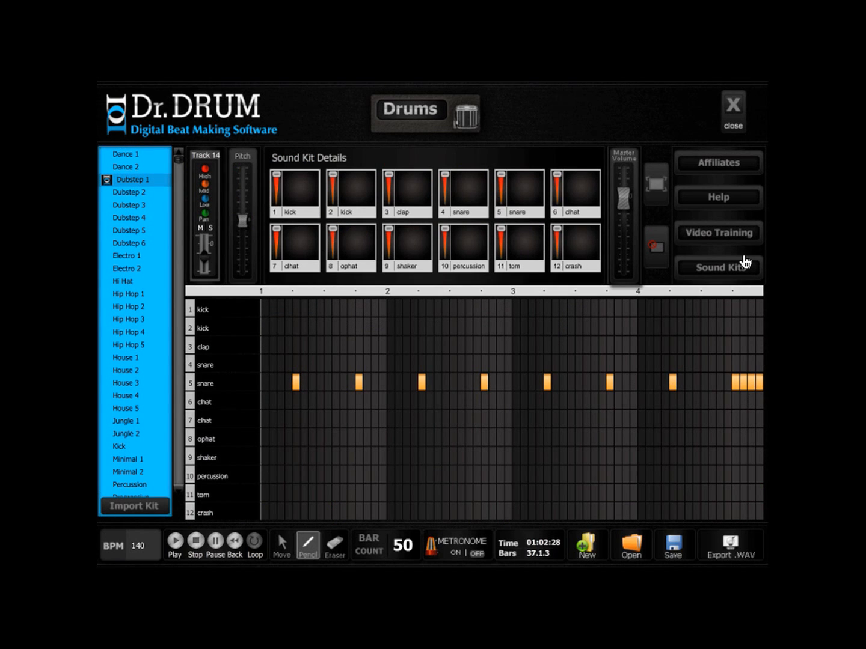
{"action": "left_click", "coordinate": [733, 108]}
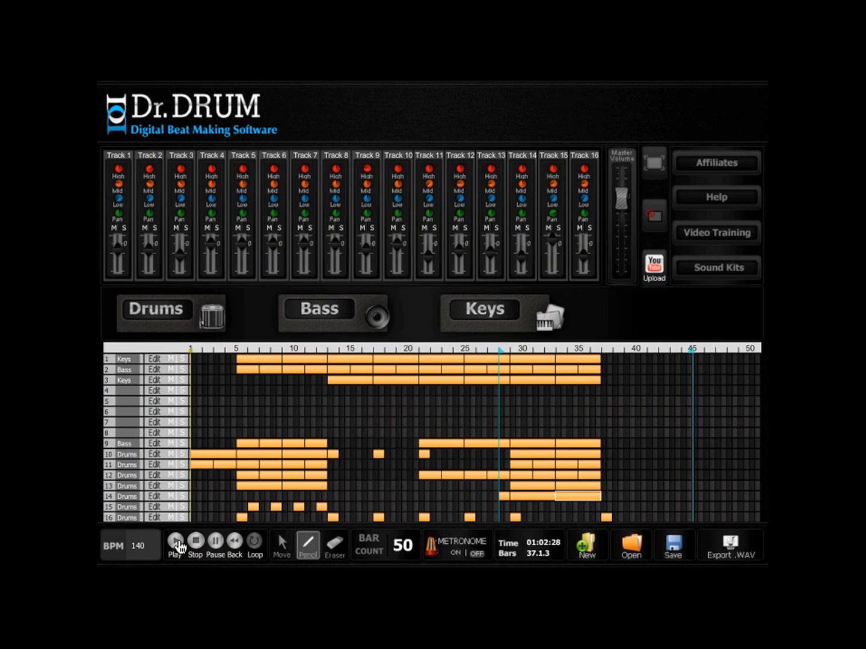
{"action": "left_click_drag", "start_coordinate": [501, 350], "coordinate": [570, 348]}
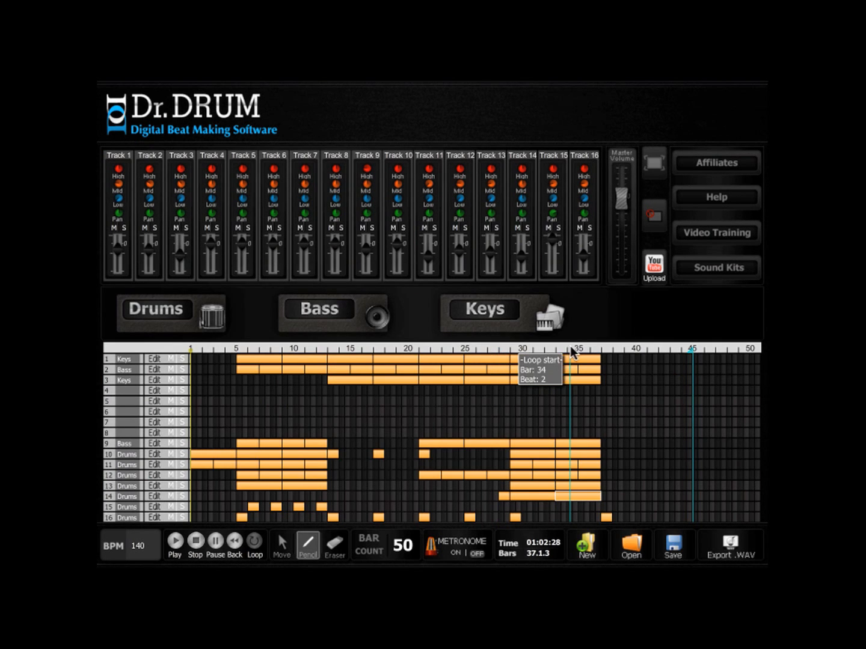
{"action": "left_click", "coordinate": [175, 543]}
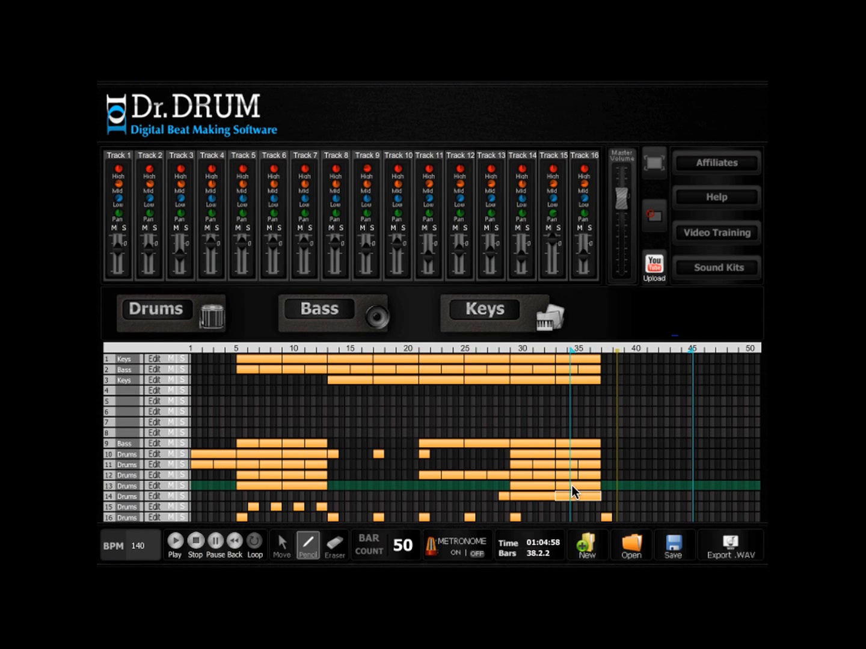
- Copy the clips on tracks 1 to 3 and 9 to 14 into bars 37 to 44, and duplicate the new track 3 clips onto track 4
{"action": "left_click", "coordinate": [282, 543]}
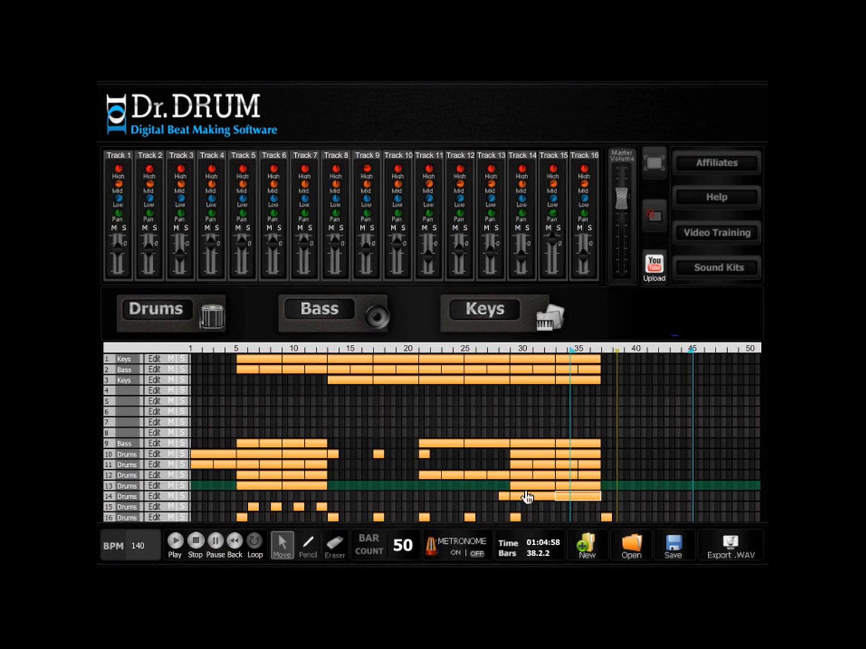
{"action": "left_click", "coordinate": [575, 486]}
{"action": "left_click", "coordinate": [530, 489], "text": "shift"}
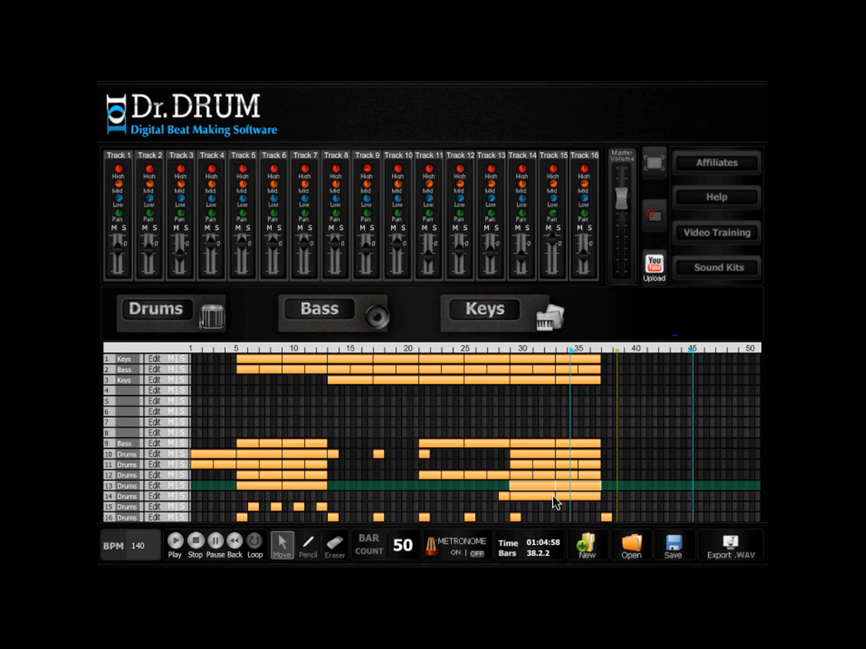
{"action": "left_click", "coordinate": [540, 496], "text": "shift"}
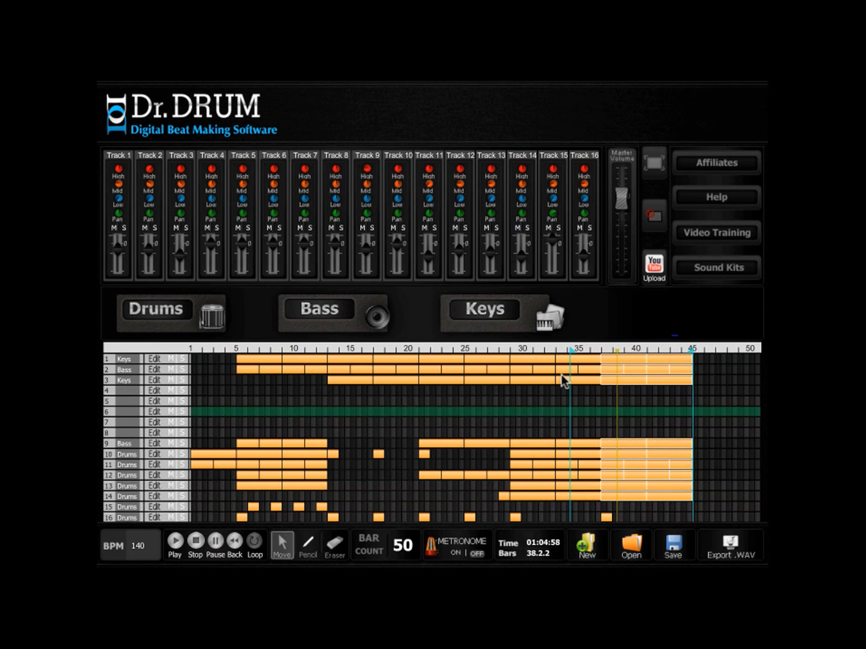
{"action": "left_click", "coordinate": [563, 381]}
{"action": "left_click", "coordinate": [619, 379]}
{"action": "left_click", "coordinate": [657, 379], "text": "shift"}
{"action": "left_click_drag", "start_coordinate": [625, 381], "coordinate": [626, 391]}
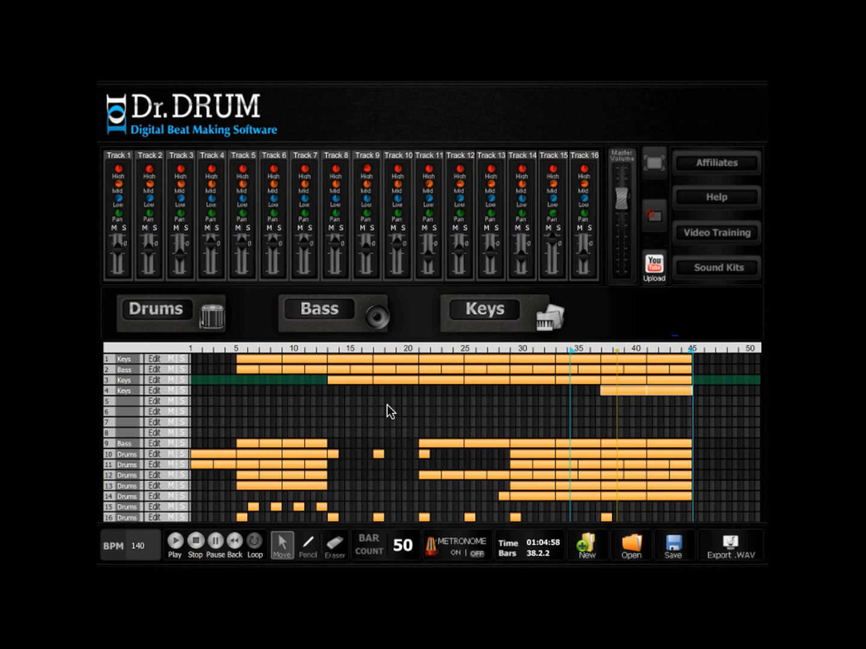
- Raise the arpeggio notes in the track 4 clip at bar 37 by one octave, and play back the section
{"action": "left_click", "coordinate": [156, 393]}
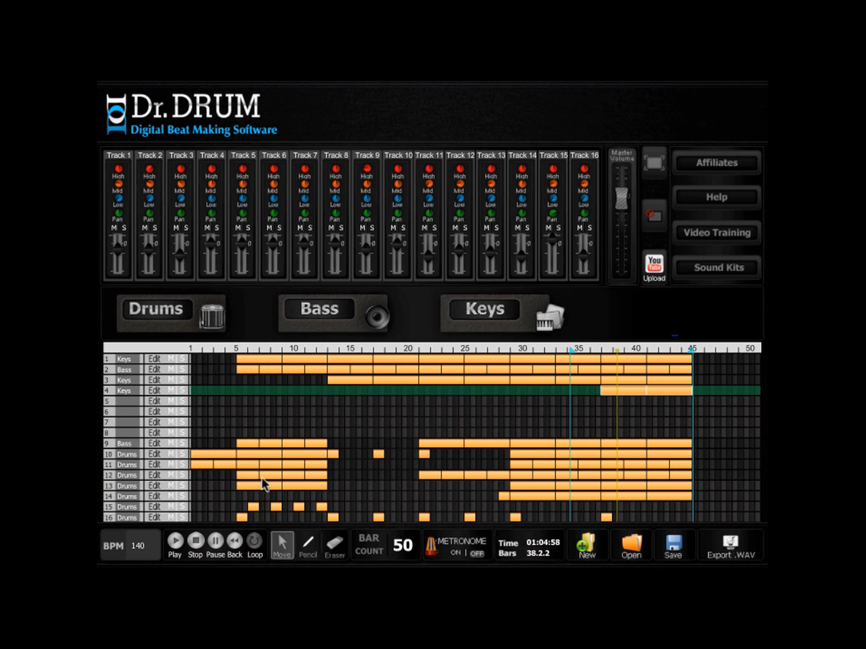
{"action": "left_click", "coordinate": [626, 392]}
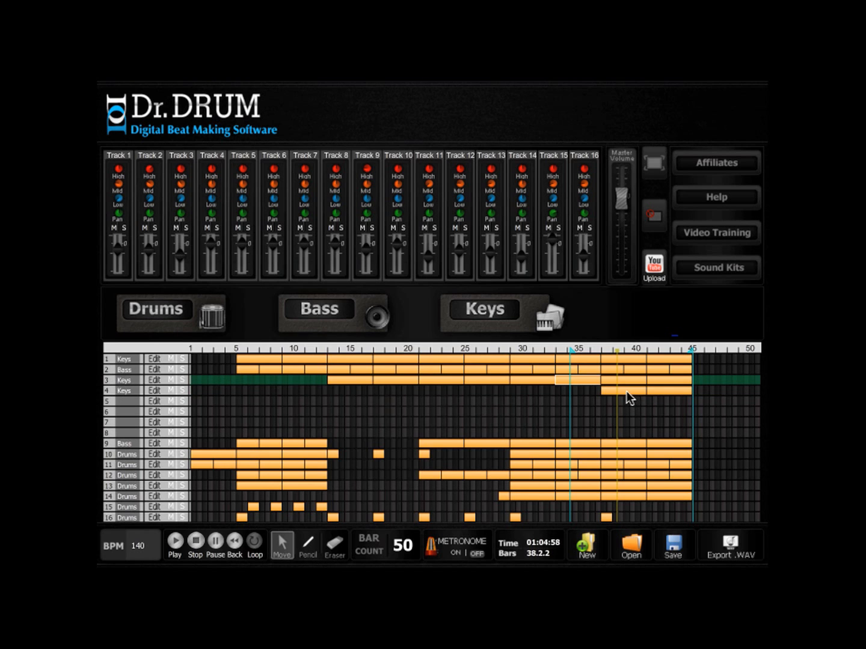
{"action": "left_click", "coordinate": [157, 393]}
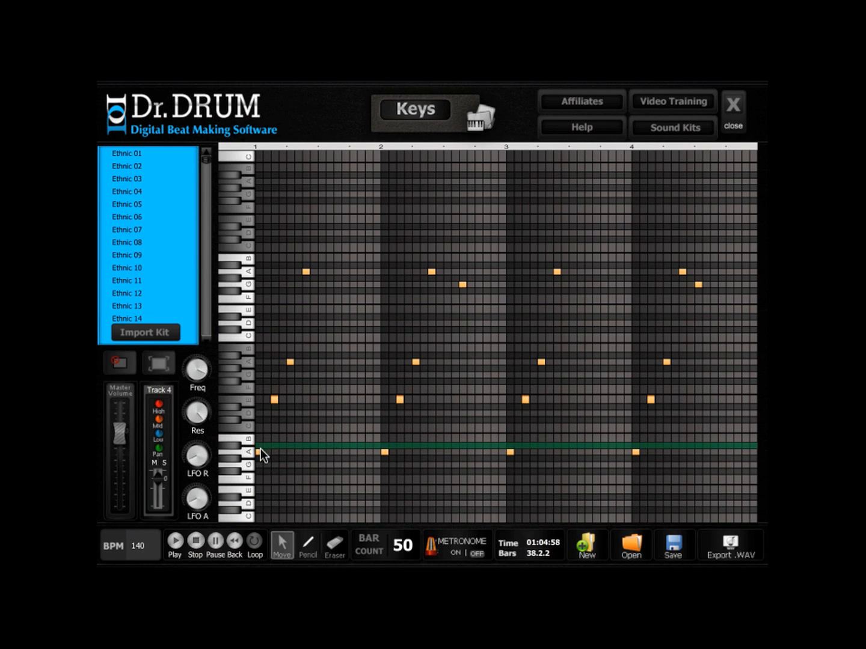
{"action": "scroll", "coordinate": [257, 366], "scroll_direction": "down", "scroll_amount": 3}
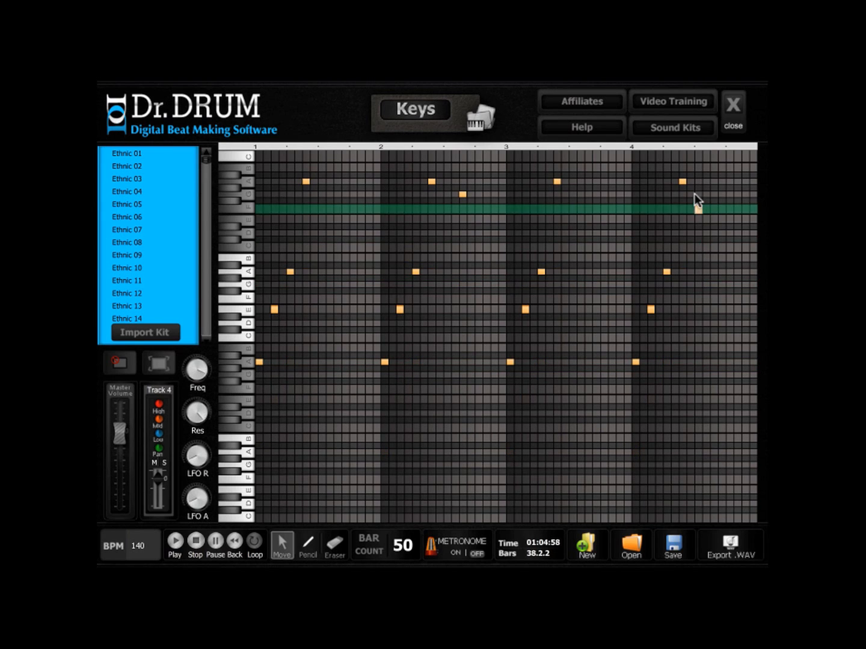
{"action": "left_click", "coordinate": [181, 543]}
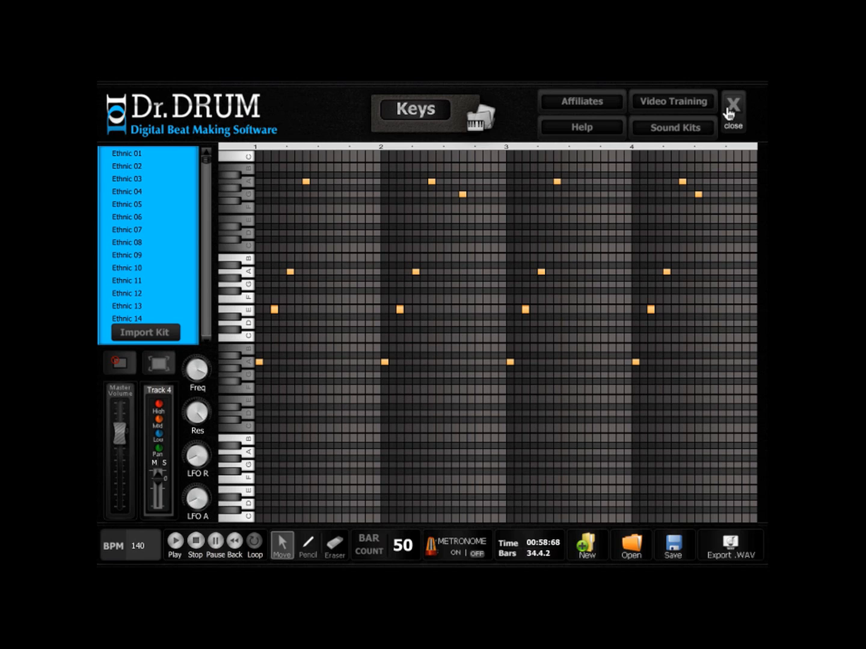
{"action": "key", "text": "Escape"}
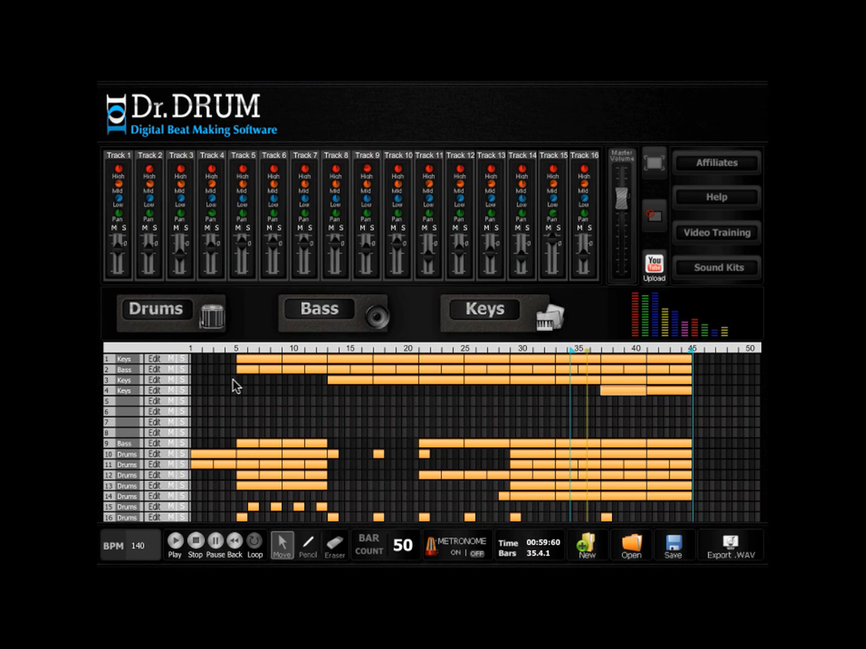
- Raise the arpeggio notes in the second track 4 clip, at bar 41, by one octave
{"action": "left_click", "coordinate": [214, 542]}
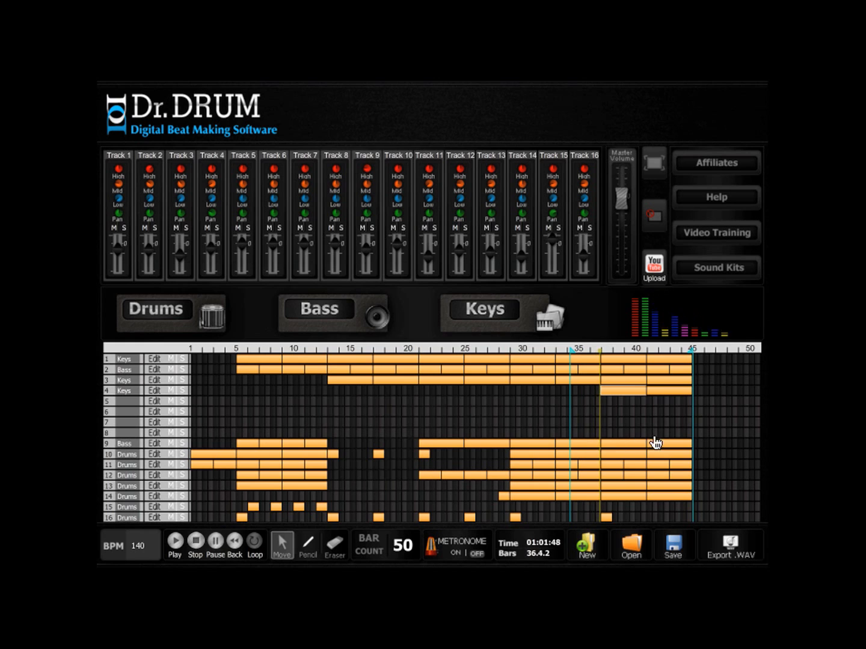
{"action": "left_click", "coordinate": [662, 393]}
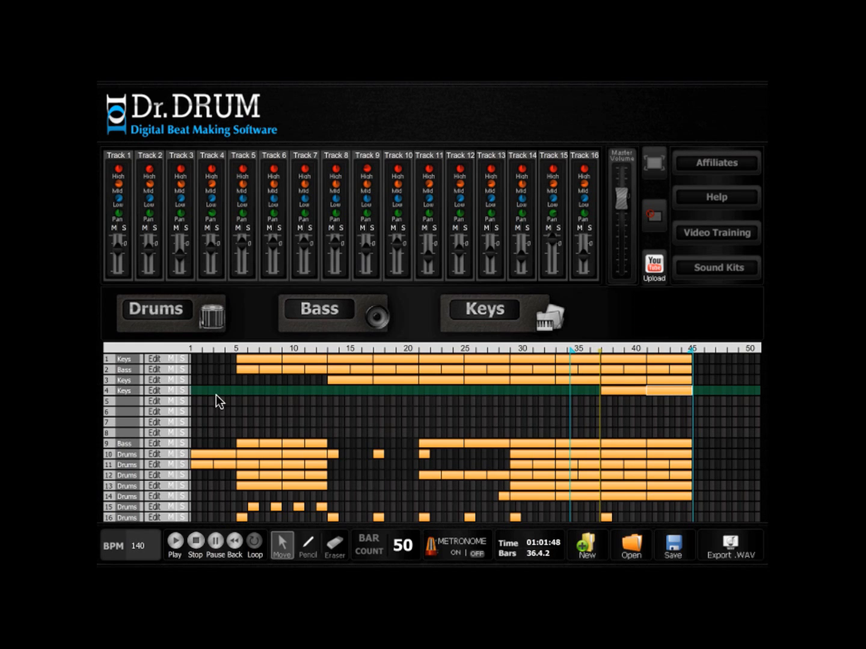
{"action": "left_click", "coordinate": [153, 394]}
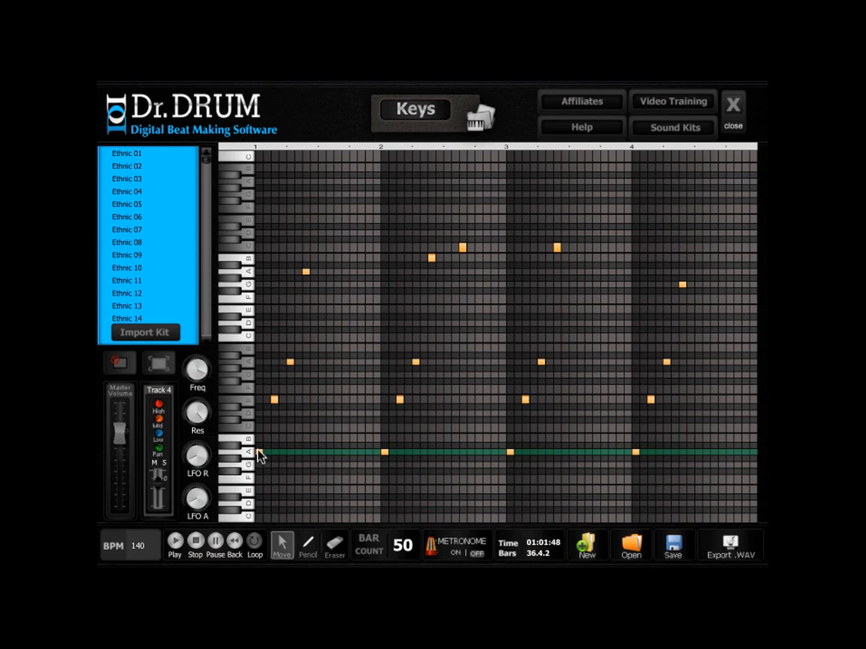
{"action": "left_click_drag", "start_coordinate": [257, 449], "coordinate": [258, 361]}
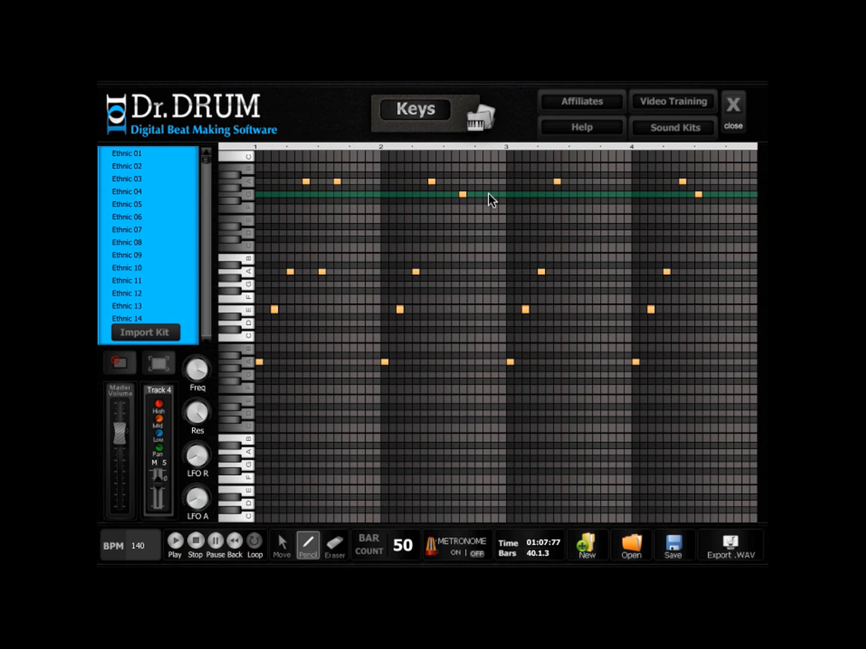
- Add extra A and G notes to all four bars of the track 4 clip at bar 37, and play back the loop
{"action": "left_click", "coordinate": [487, 194]}
{"action": "left_click", "coordinate": [581, 181]}
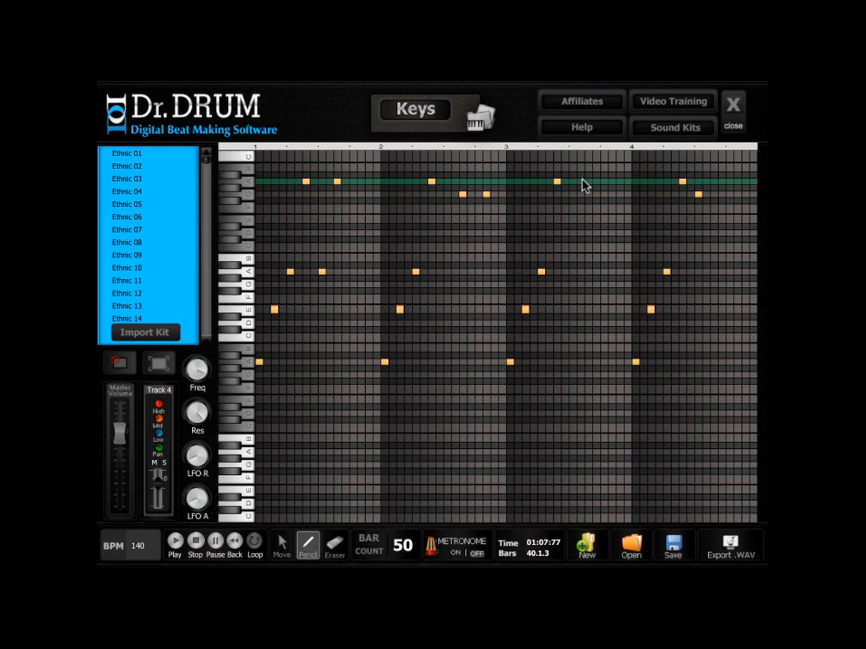
{"action": "left_click", "coordinate": [721, 194]}
{"action": "left_click", "coordinate": [733, 106]}
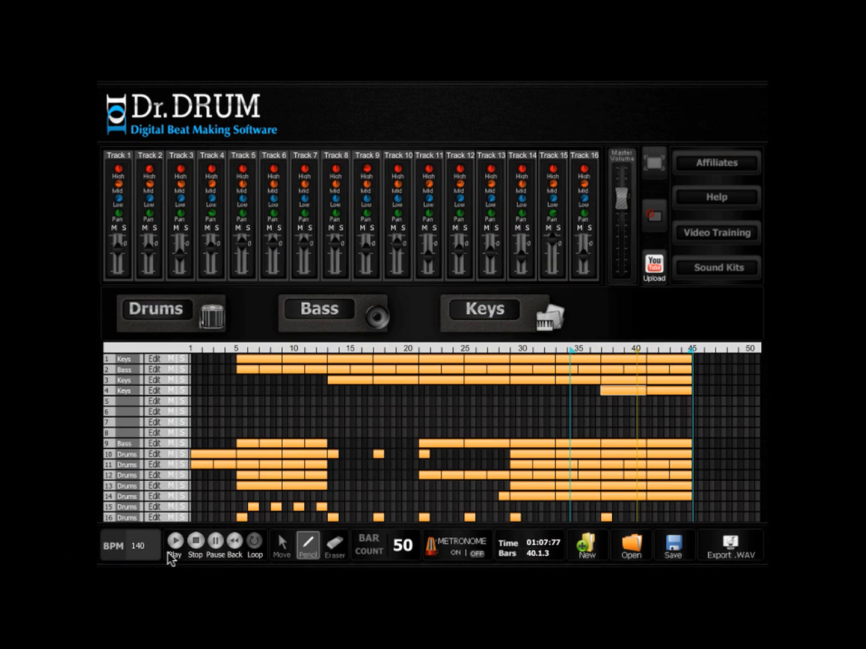
{"action": "left_click", "coordinate": [176, 543]}
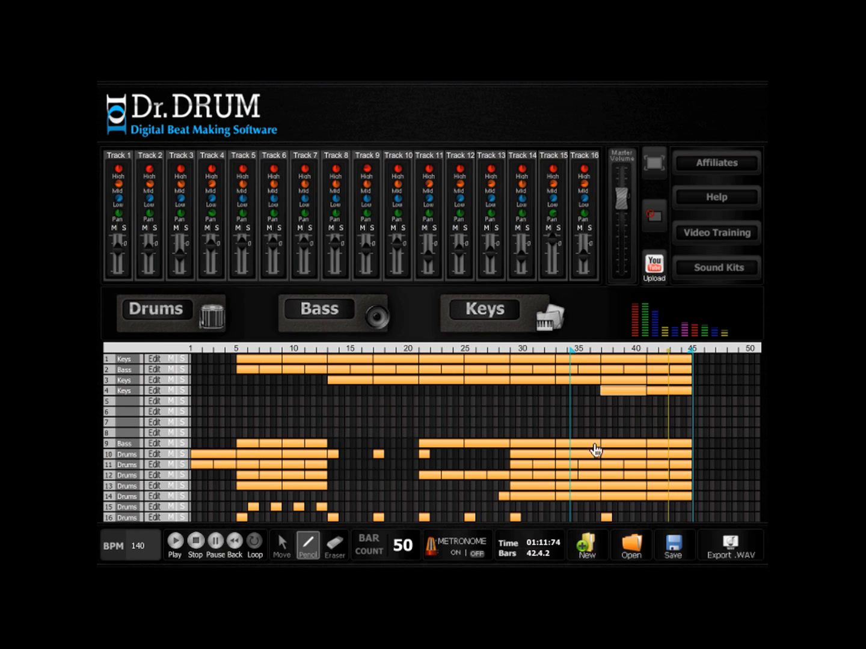
- Set the bar count to 60 with the loop ending at bar 55, and select the track 14 clip at bar 41
{"action": "left_click", "coordinate": [661, 392]}
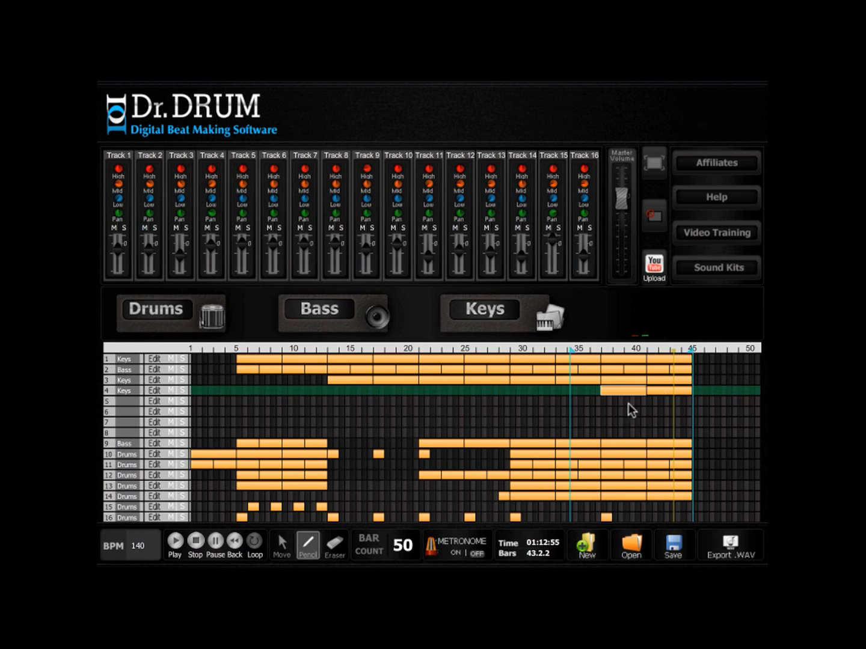
{"action": "left_click", "coordinate": [283, 547]}
{"action": "left_click", "coordinate": [403, 547]}
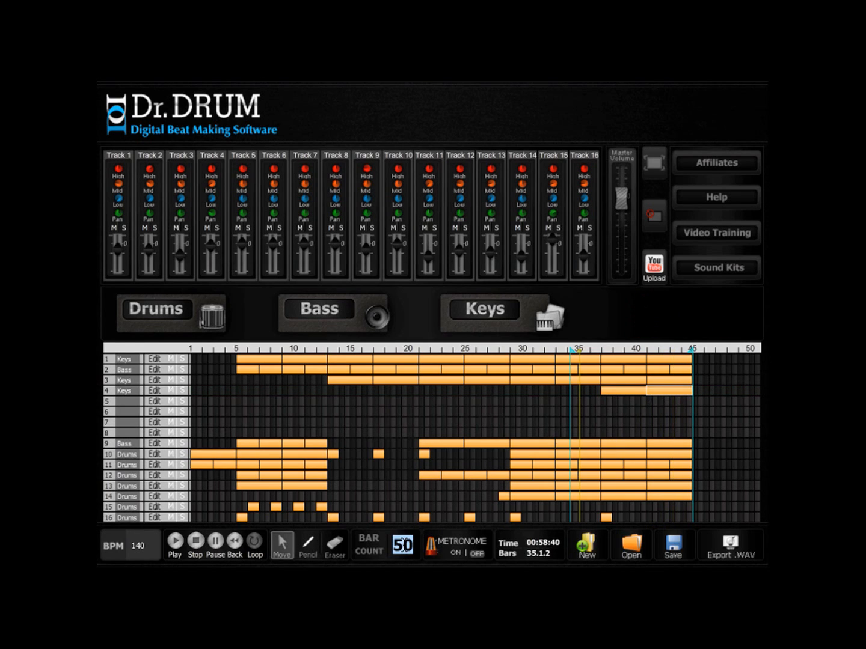
{"action": "type", "text": "60"}
{"action": "key", "text": "Return"}
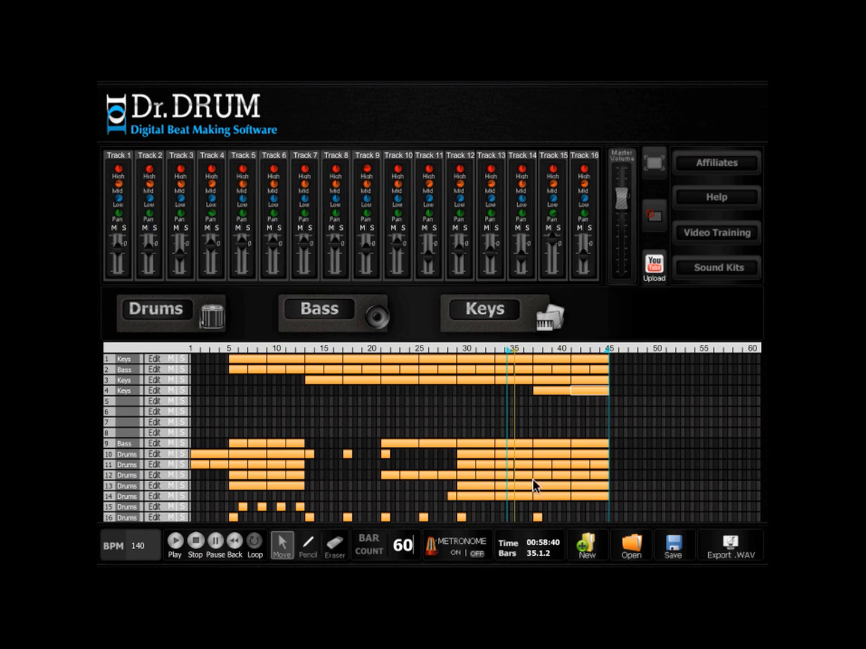
{"action": "left_click_drag", "start_coordinate": [607, 351], "coordinate": [701, 353]}
{"action": "left_click", "coordinate": [594, 496]}
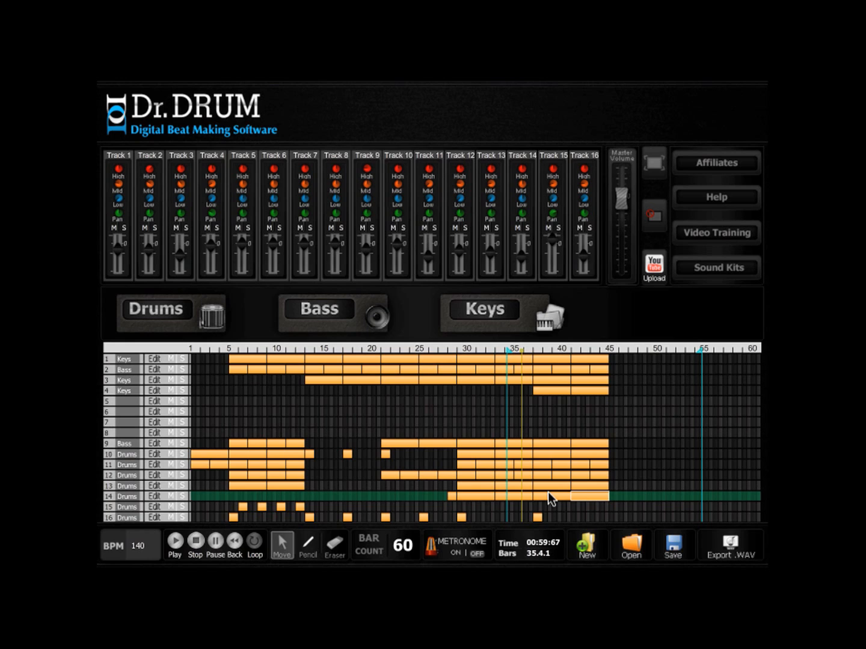
- Copy the clips of tracks 9 to 14 into bars 45–60, and set the bar count to 80 with the loop starting at bar 43
{"action": "left_click_drag", "start_coordinate": [549, 484], "coordinate": [621, 485]}
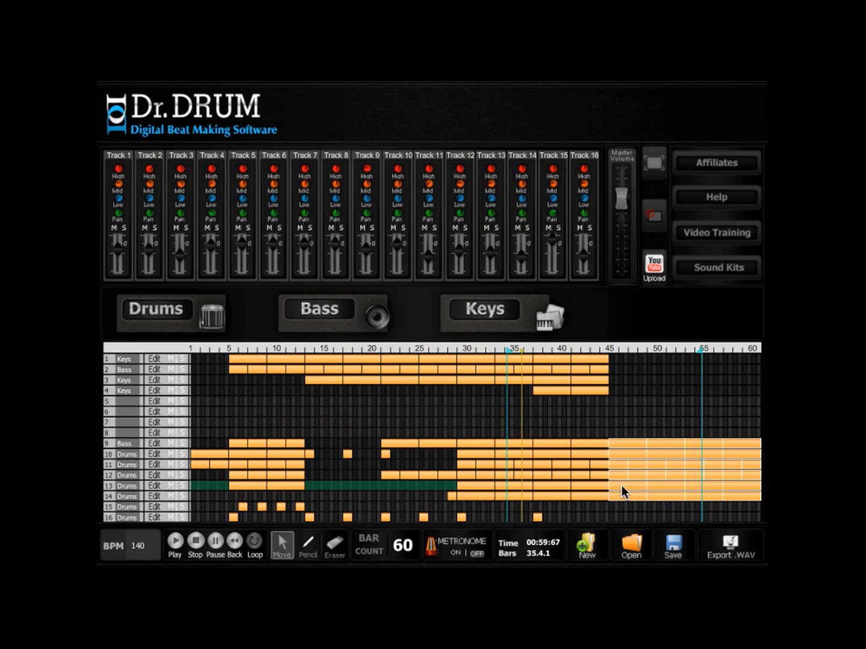
{"action": "double_click", "coordinate": [403, 544]}
{"action": "type", "text": "80"}
{"action": "key", "text": "Return"}
{"action": "left_click_drag", "start_coordinate": [428, 349], "coordinate": [489, 353]}
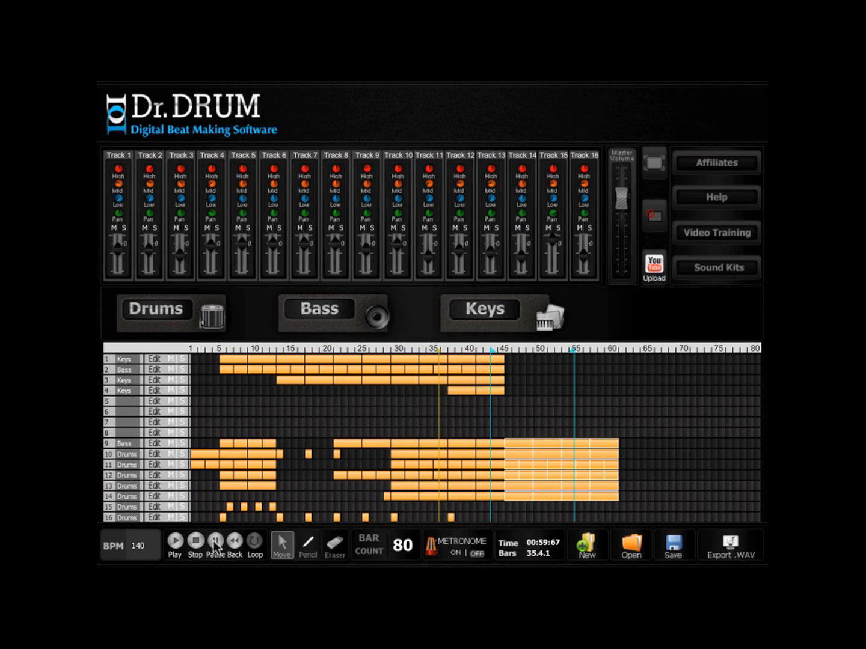
- Play the new section and copy the track 16 drum fill from bar 37 to bar 45
{"action": "left_click", "coordinate": [178, 543]}
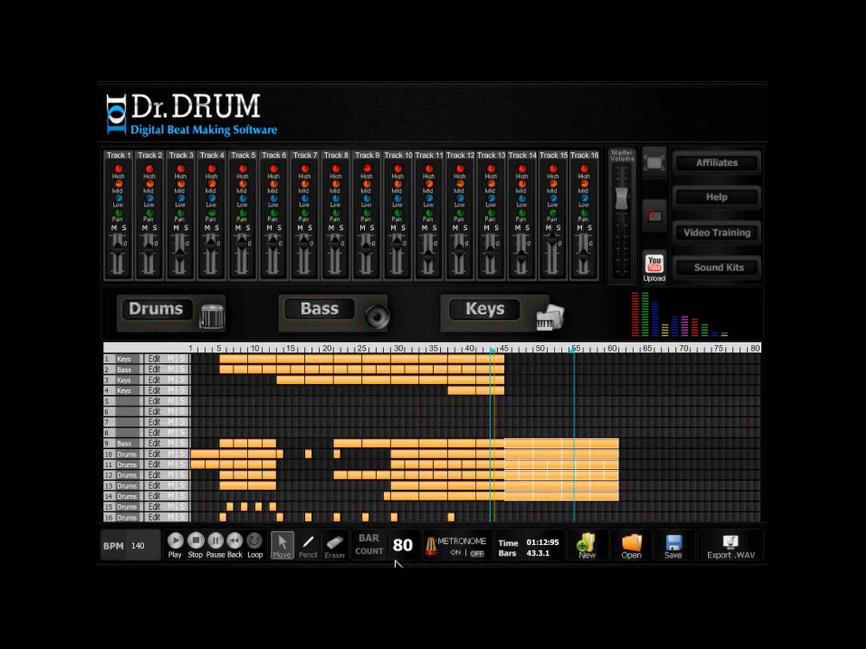
{"action": "left_click", "coordinate": [451, 517]}
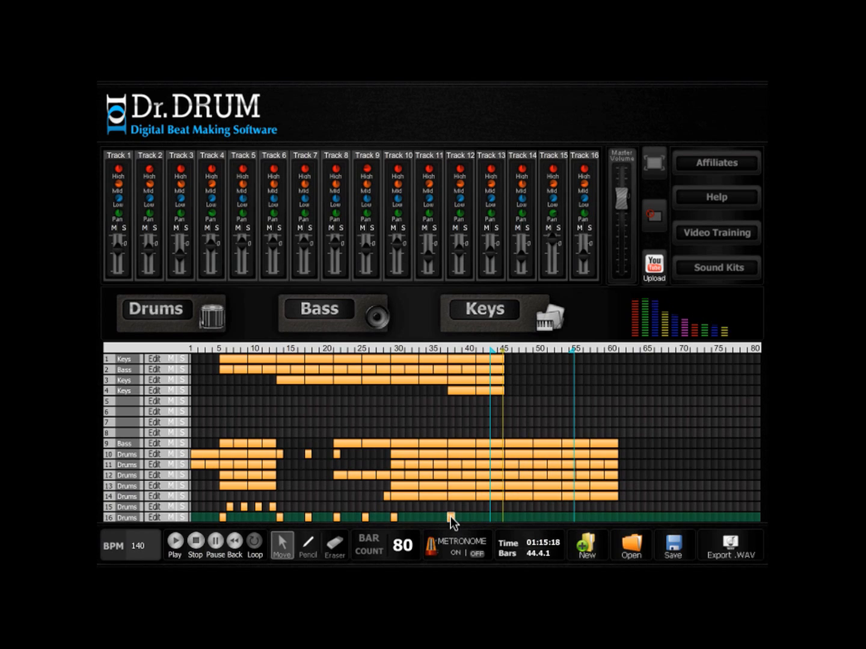
{"action": "left_click", "coordinate": [506, 517]}
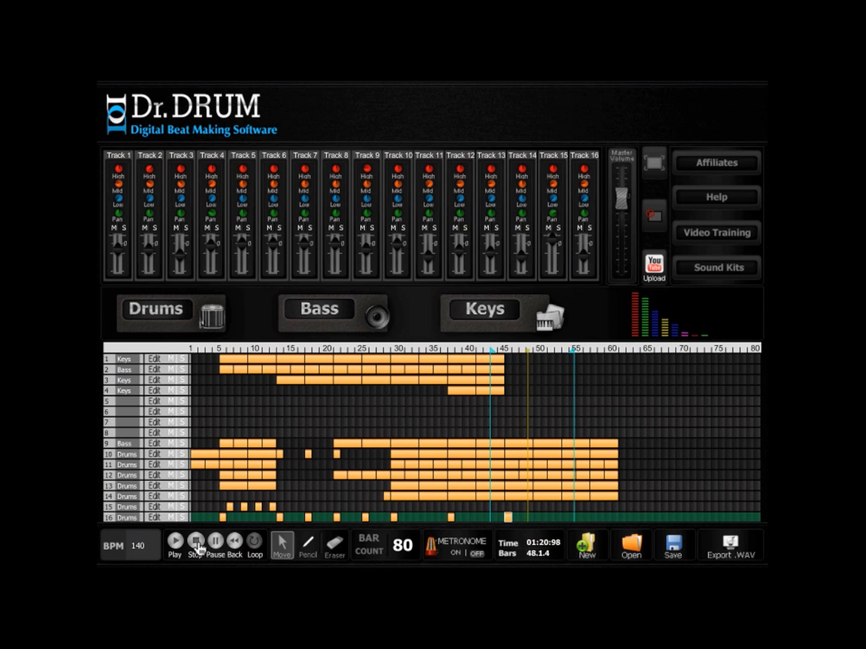
- Erase the track 9 bass clips from bar 49 onward and refill the bars up to 60 with copies of the remaining clip
{"action": "left_click", "coordinate": [334, 544]}
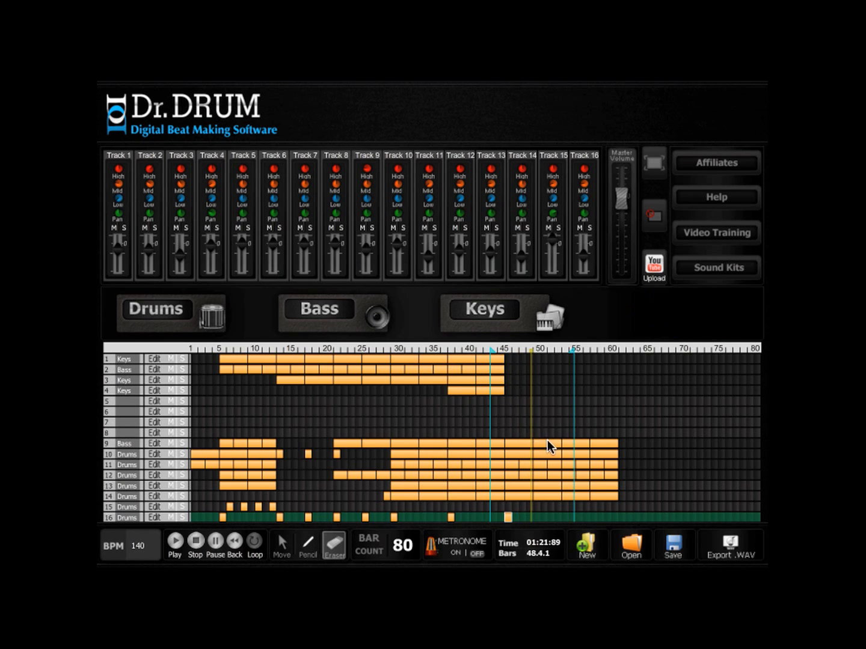
{"action": "left_click", "coordinate": [547, 443]}
{"action": "left_click_drag", "start_coordinate": [568, 442], "coordinate": [619, 444]}
{"action": "left_click", "coordinate": [280, 542]}
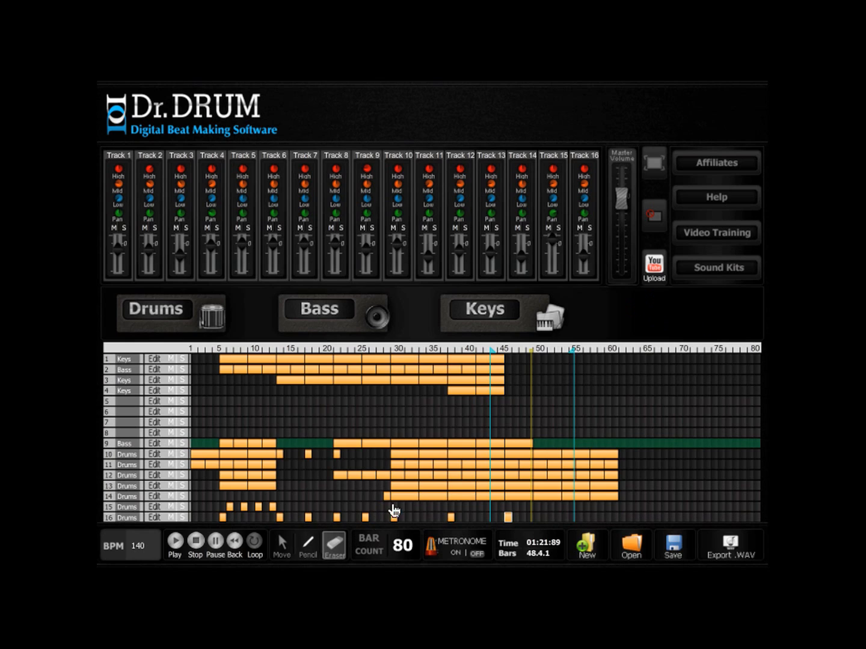
{"action": "left_click_drag", "start_coordinate": [516, 444], "coordinate": [603, 444]}
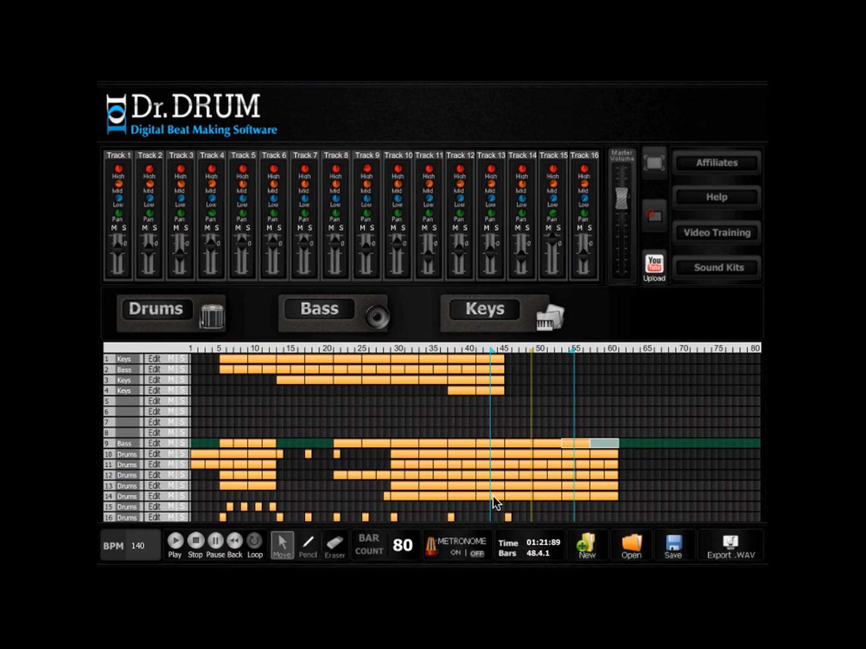
- Copy track 2 bass clips into bars 45–52, and extend the loop end to bar 63 during playback
{"action": "left_click", "coordinate": [456, 371]}
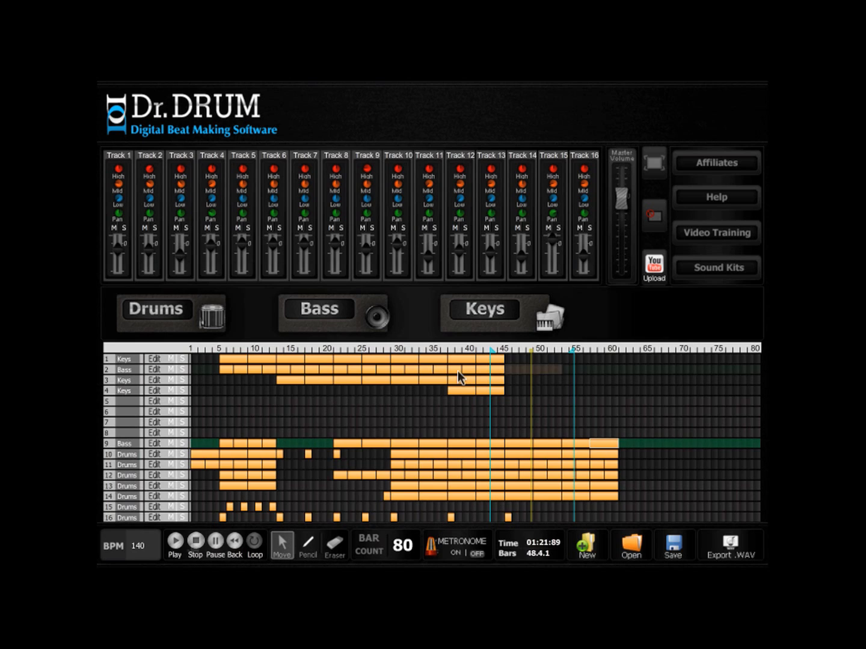
{"action": "left_click", "coordinate": [176, 543]}
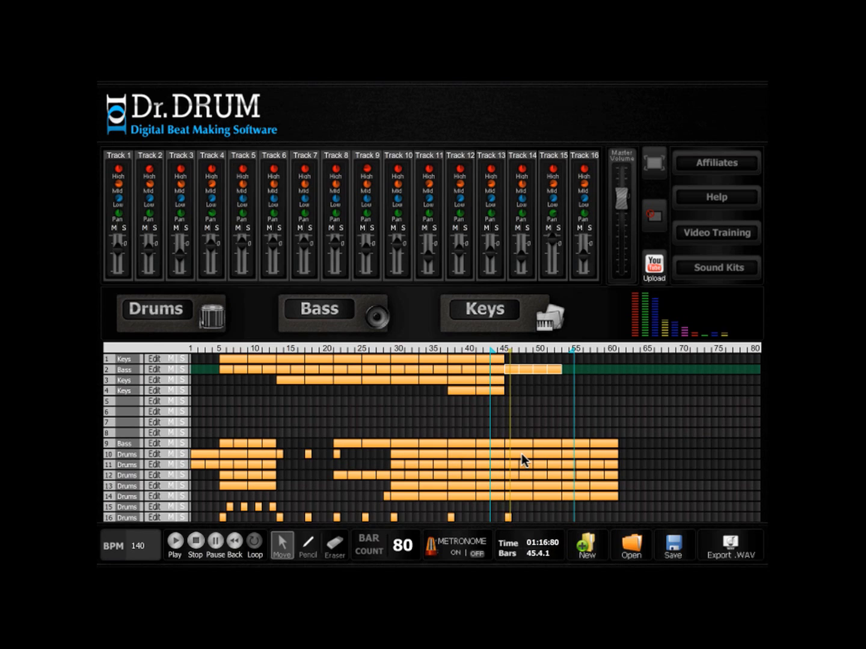
{"action": "left_click_drag", "start_coordinate": [573, 350], "coordinate": [633, 352]}
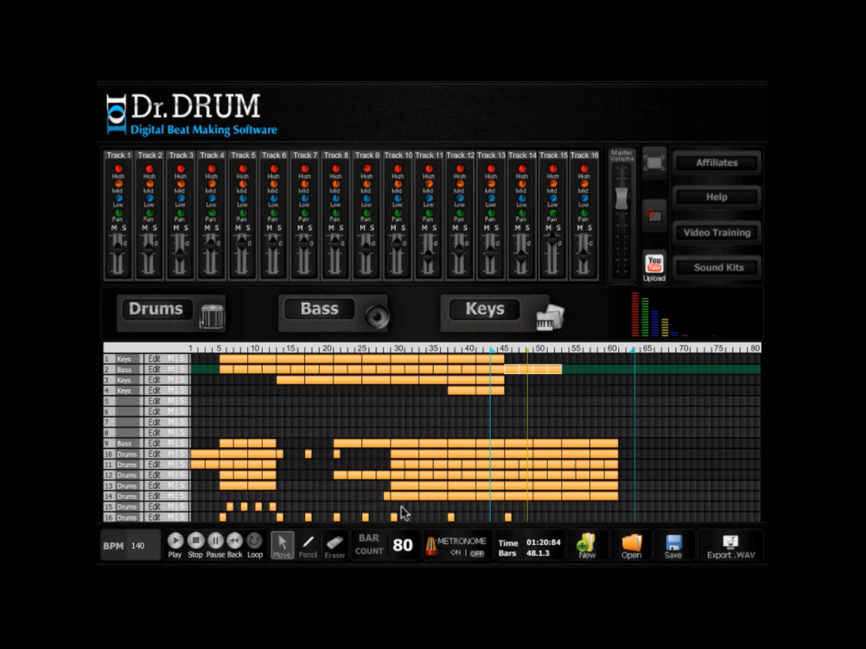
- Stop playback and erase all track 9 bass clips from bar 45 onward
{"action": "left_click", "coordinate": [194, 544]}
{"action": "left_click", "coordinate": [337, 545]}
{"action": "left_click", "coordinate": [594, 444]}
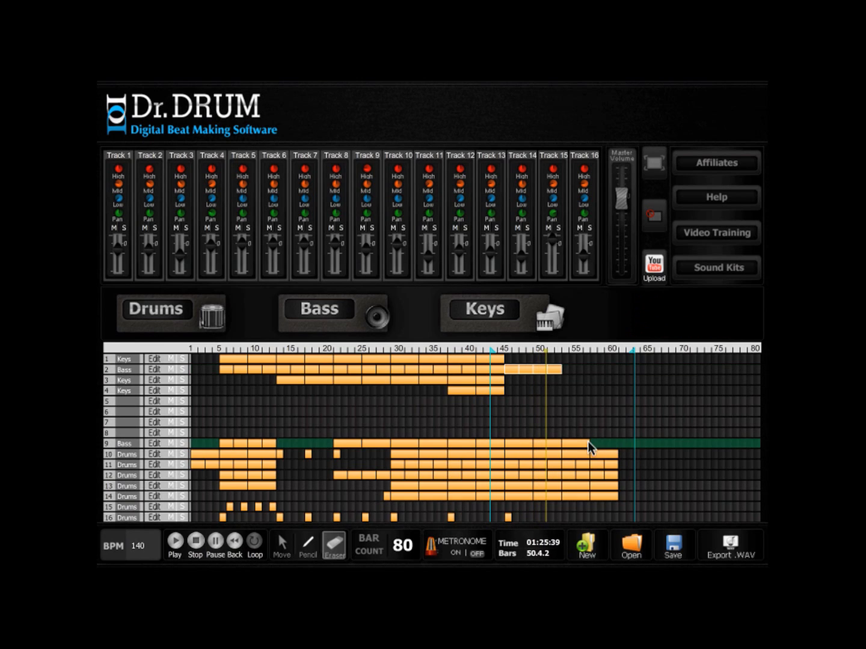
{"action": "left_click", "coordinate": [555, 448]}
{"action": "left_click", "coordinate": [281, 544]}
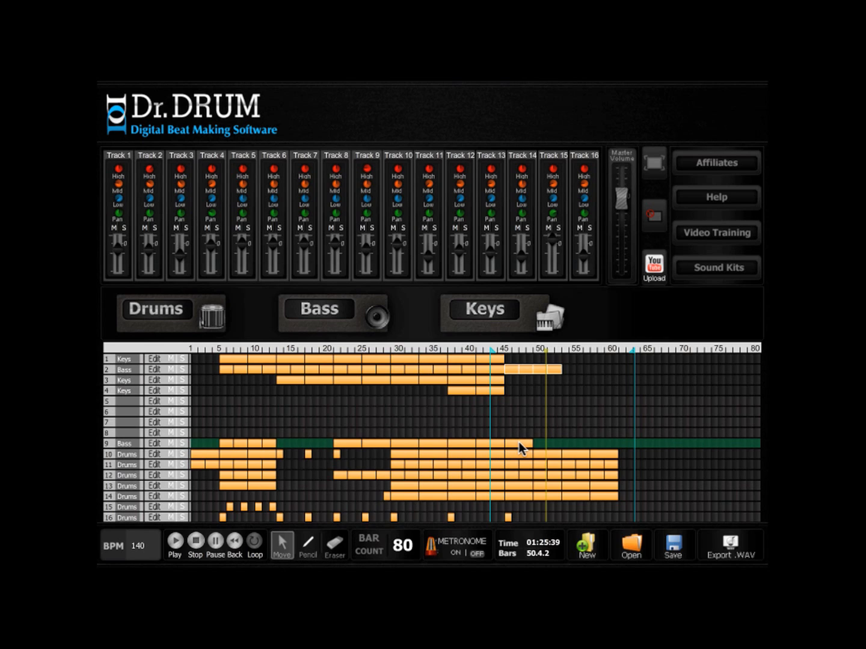
{"action": "key", "text": "e"}
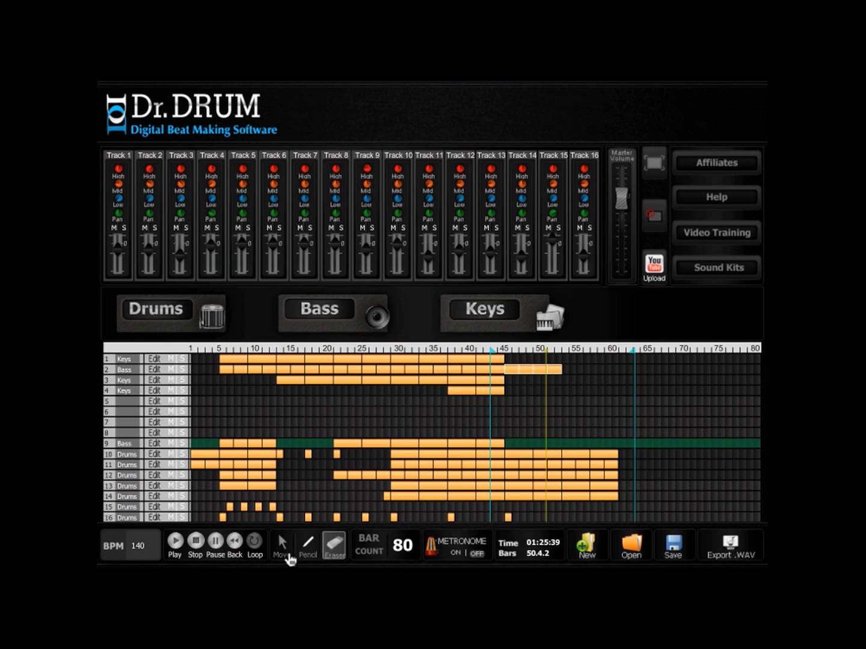
- Copy the track 9 bass clips of bars 5–12 to bars 45–52, and add a copy of the track 16 fill at bar 53 during playback
{"action": "key", "text": "m"}
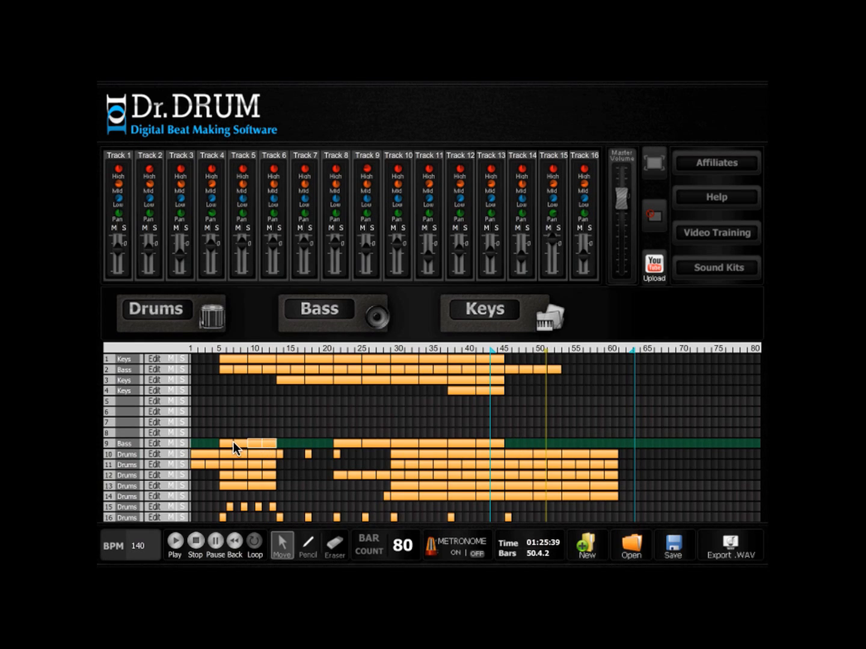
{"action": "left_click_drag", "start_coordinate": [225, 441], "coordinate": [510, 445]}
{"action": "key", "text": "space"}
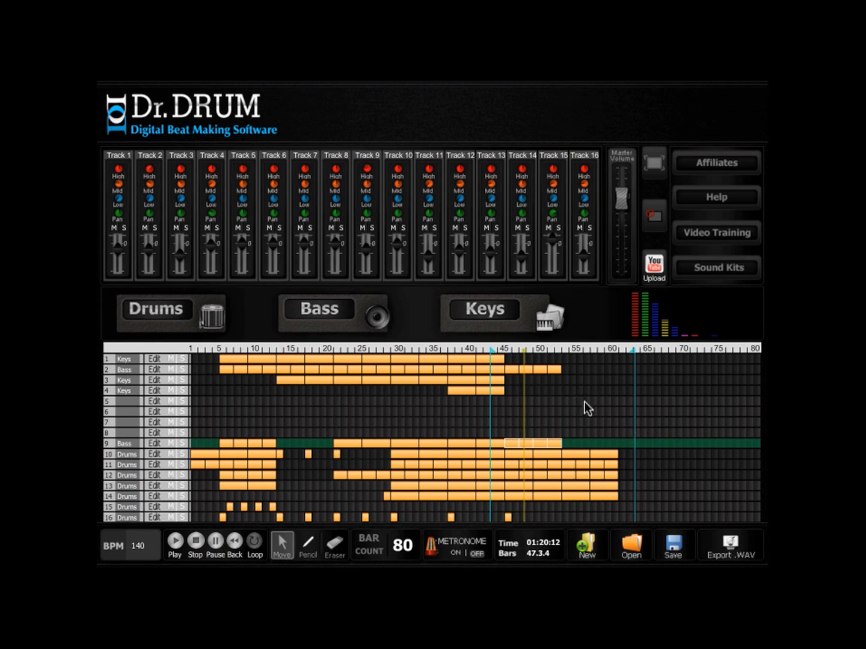
{"action": "left_click", "coordinate": [508, 516]}
{"action": "left_click", "coordinate": [566, 517]}
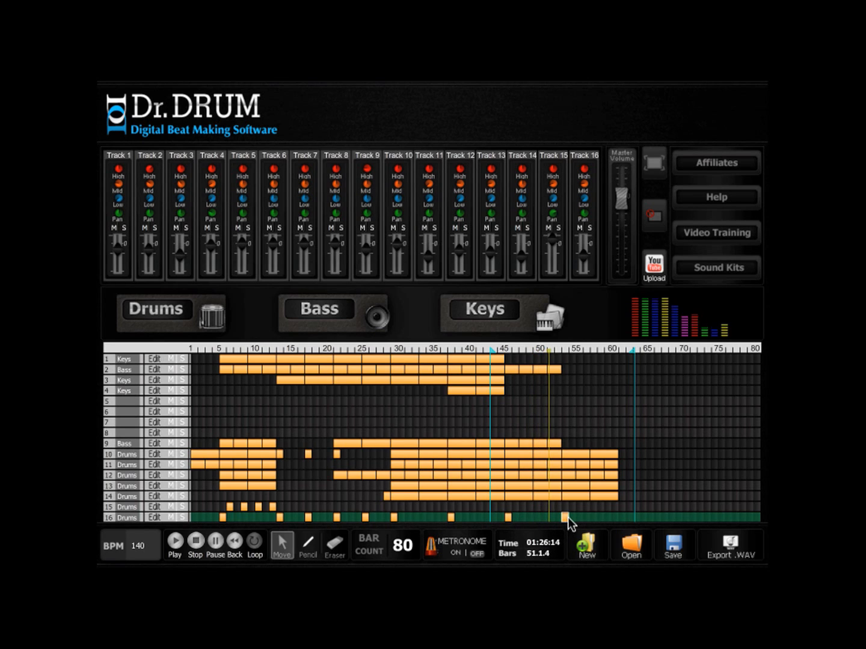
- Copy the track 9 bass clips of bars 45–52 to bars 53–60, and copy two track 1 clips to the same bars
{"action": "left_click", "coordinate": [555, 443]}
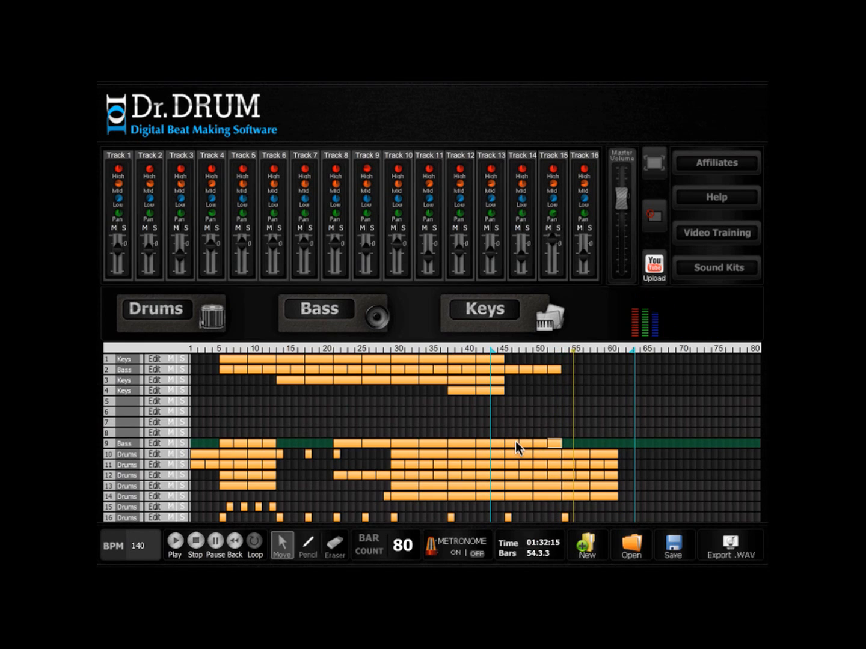
{"action": "key", "text": "space"}
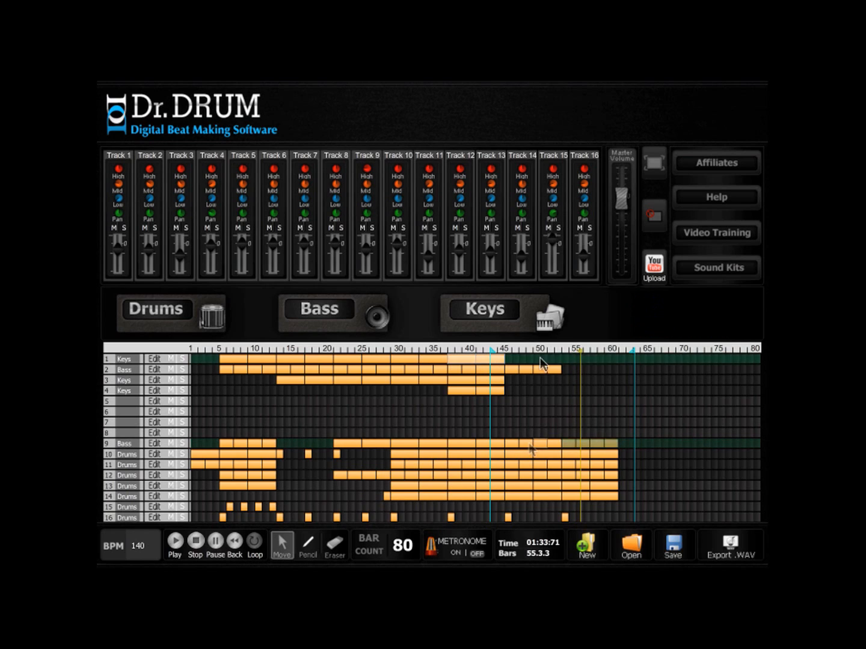
{"action": "key", "text": "ctrl+v"}
{"action": "left_click", "coordinate": [562, 359]}
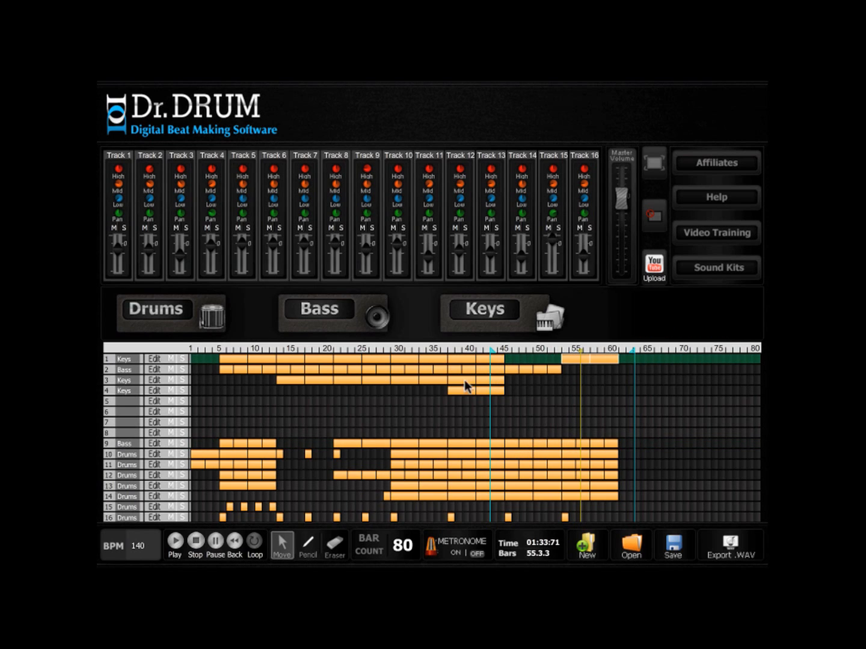
- Move the loop start to about bar 50, and copy the track 2 clips of bars 45–52 to bars 53–60 during playback
{"action": "left_click_drag", "start_coordinate": [500, 352], "coordinate": [543, 355]}
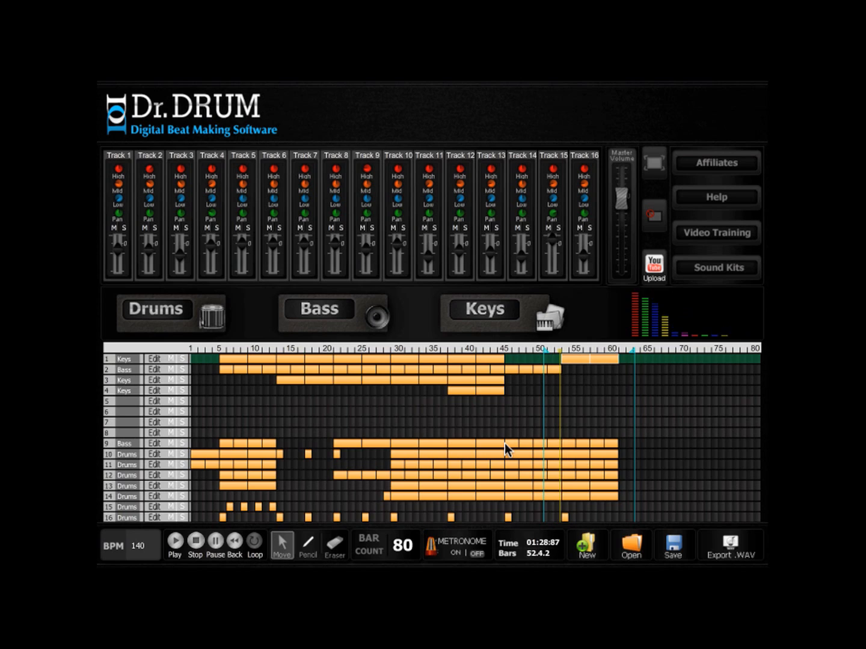
{"action": "left_click", "coordinate": [541, 369]}
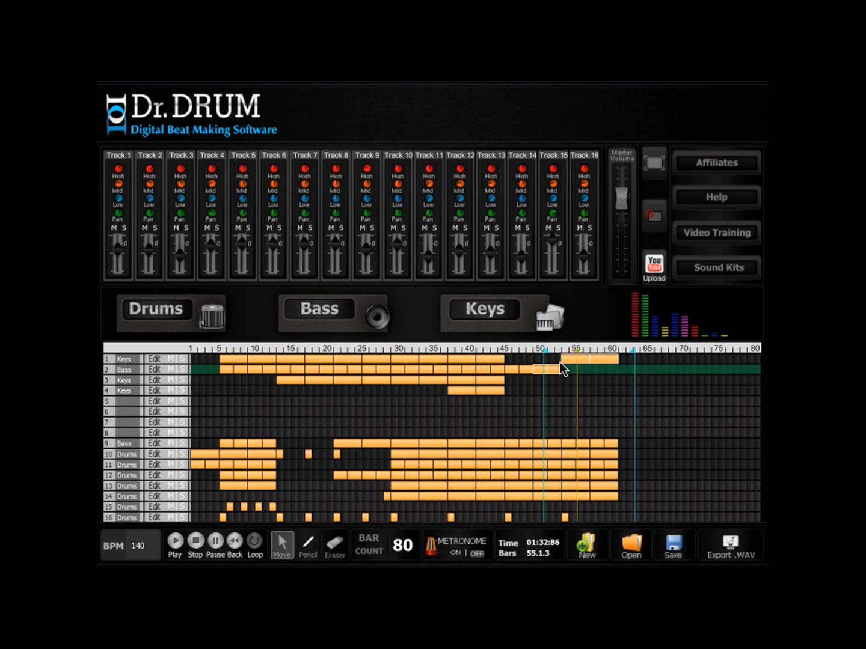
{"action": "left_click", "coordinate": [601, 360]}
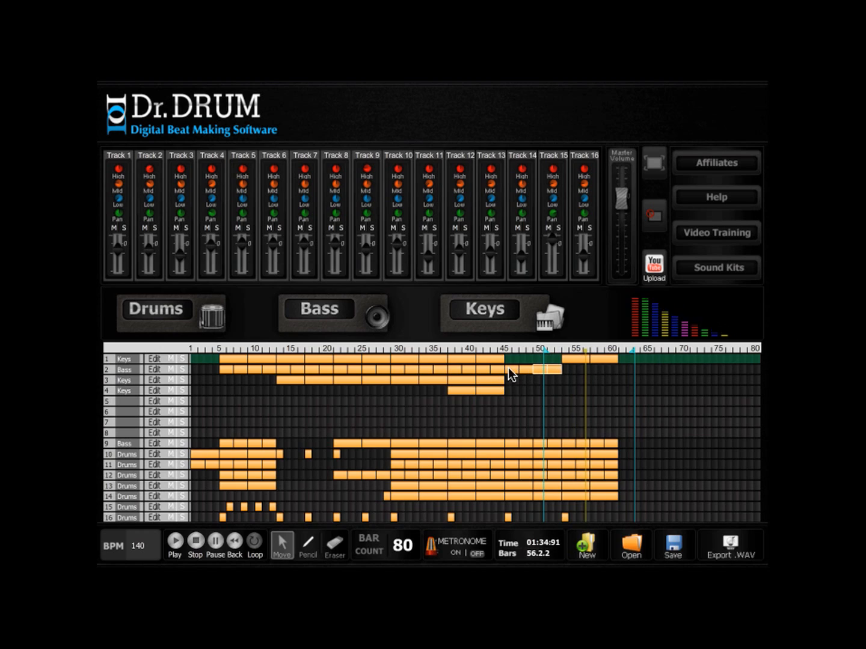
{"action": "left_click", "coordinate": [520, 368]}
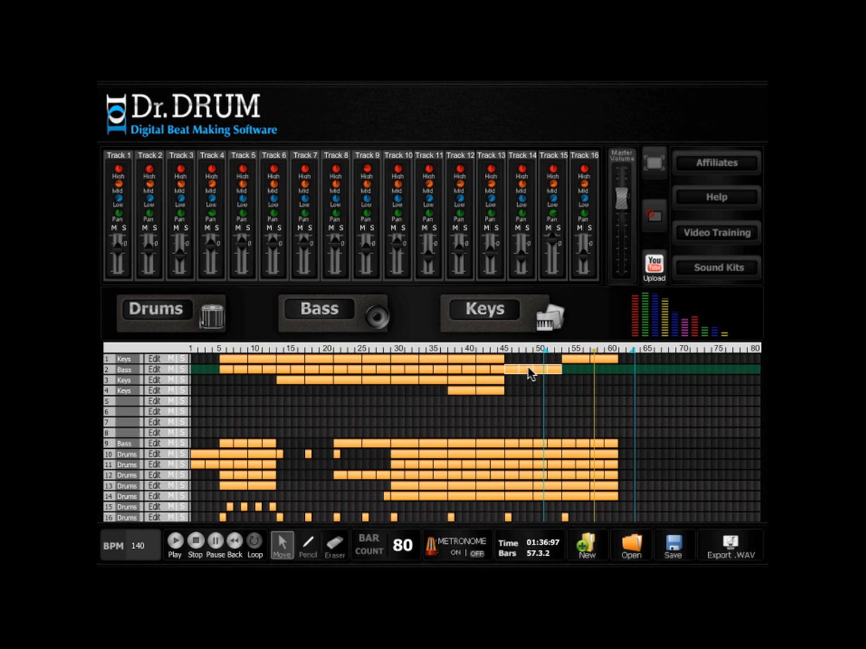
{"action": "left_click_drag", "start_coordinate": [561, 366], "coordinate": [569, 377]}
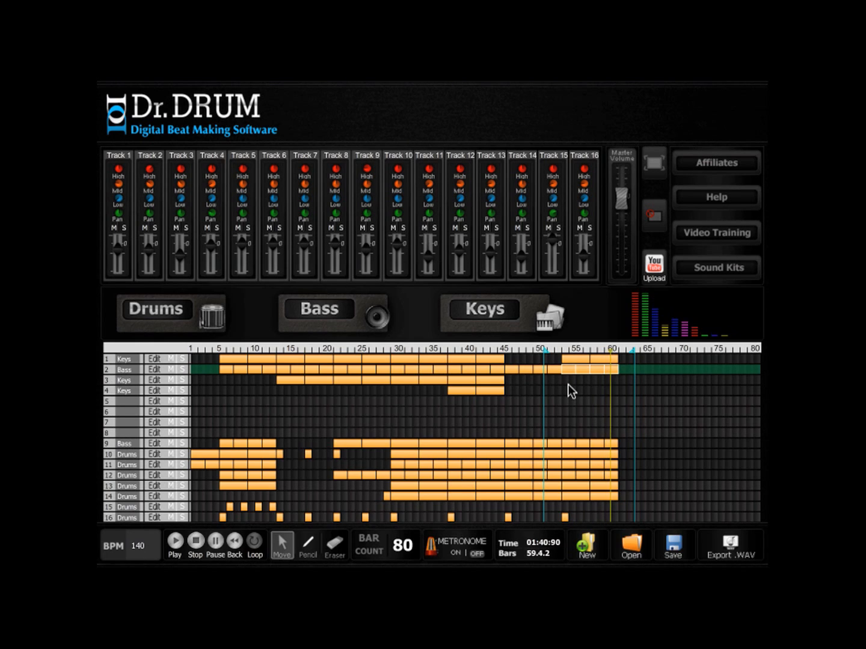
- Extend the bass and drum tracks to bar 76 with copied clips and fills, continue track 1 to bar 68, and play the result briefly
{"action": "left_click", "coordinate": [197, 543]}
{"action": "left_click", "coordinate": [606, 496]}
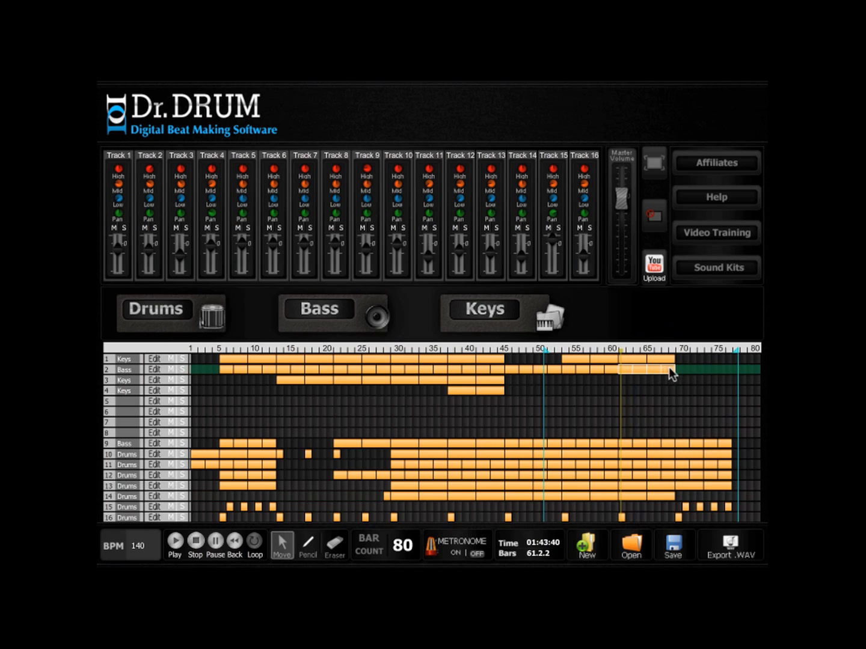
{"action": "left_click_drag", "start_coordinate": [668, 372], "coordinate": [678, 367]}
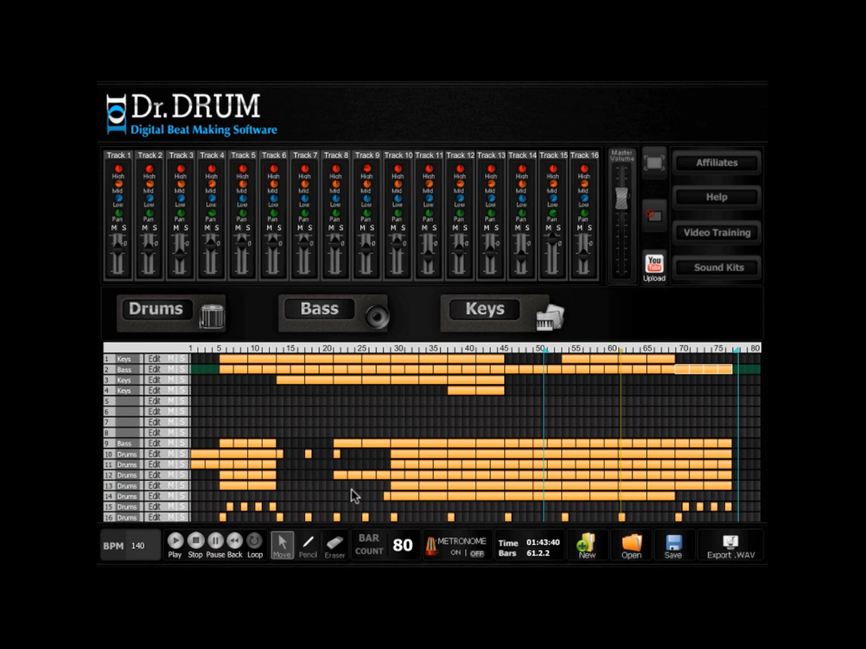
{"action": "left_click", "coordinate": [176, 543]}
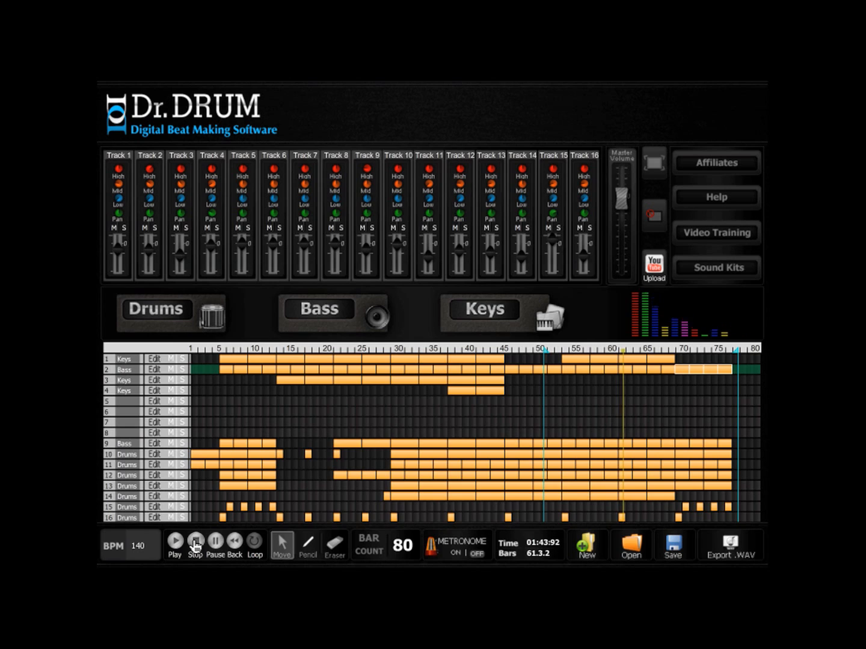
{"action": "left_click", "coordinate": [195, 546]}
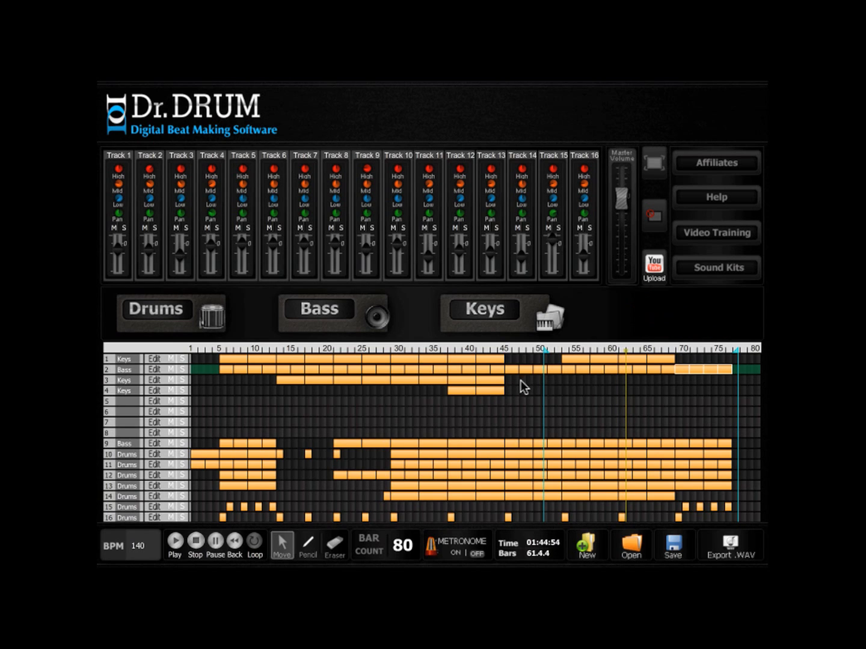
- Draw an eight-bar clip on track 3 starting at bar 53, and move the loop start to just before it
{"action": "key", "text": "p"}
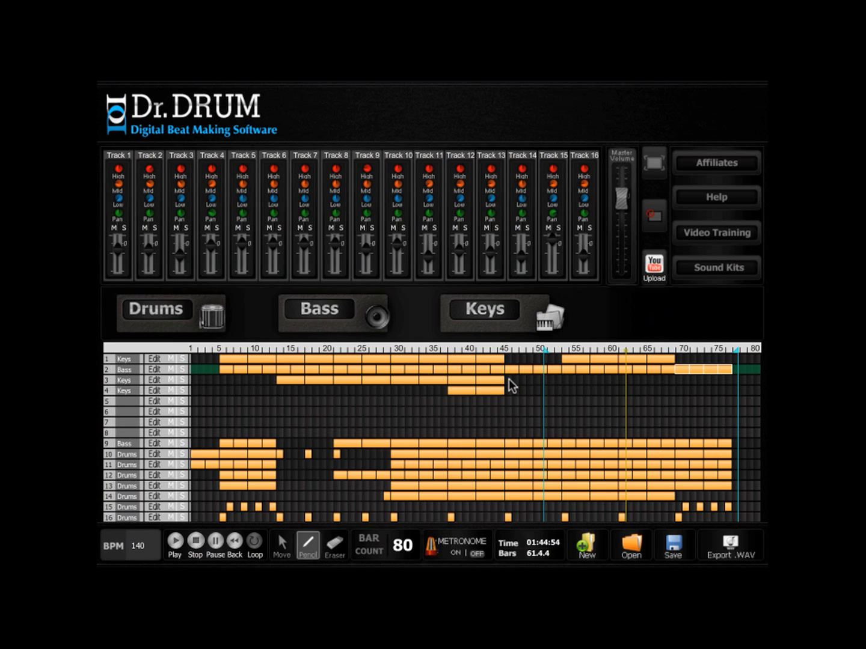
{"action": "left_click", "coordinate": [565, 380]}
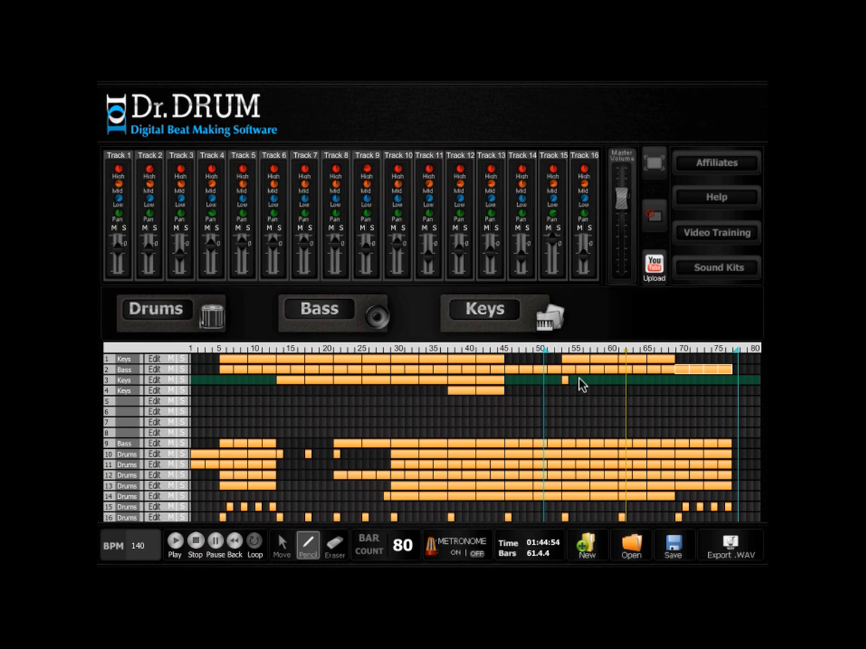
{"action": "left_click_drag", "start_coordinate": [619, 378], "coordinate": [619, 380]}
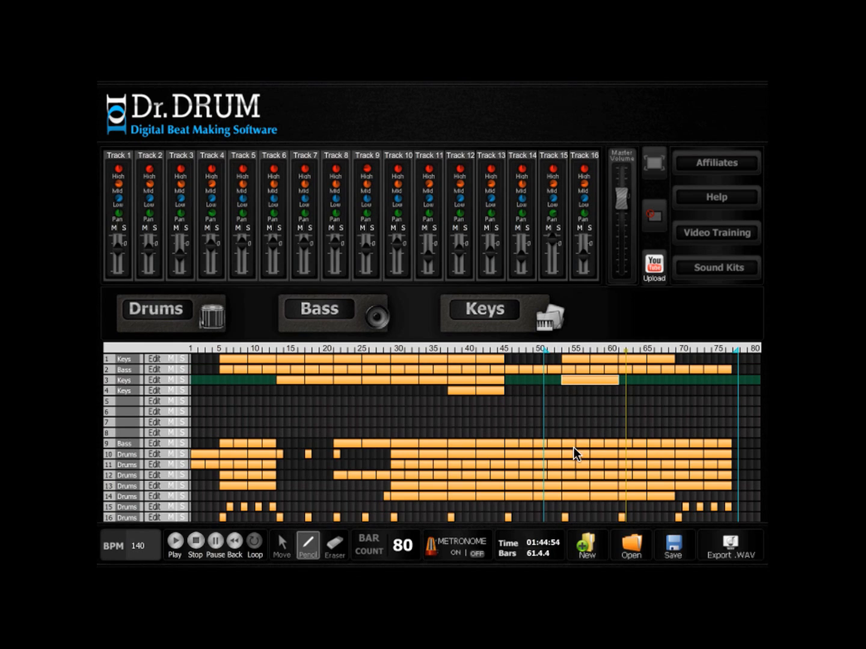
{"action": "left_click_drag", "start_coordinate": [547, 354], "coordinate": [559, 354]}
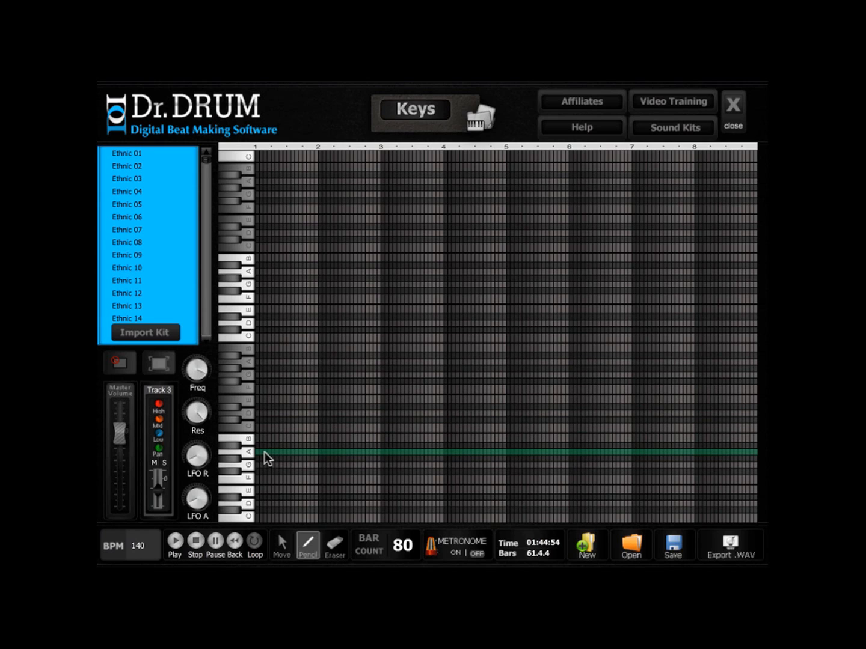
- Add two short low A notes at the start of the new track 3 clip, and play them back in the arrangement
{"action": "left_click", "coordinate": [264, 451]}
{"action": "left_click", "coordinate": [273, 452]}
{"action": "left_click", "coordinate": [740, 115]}
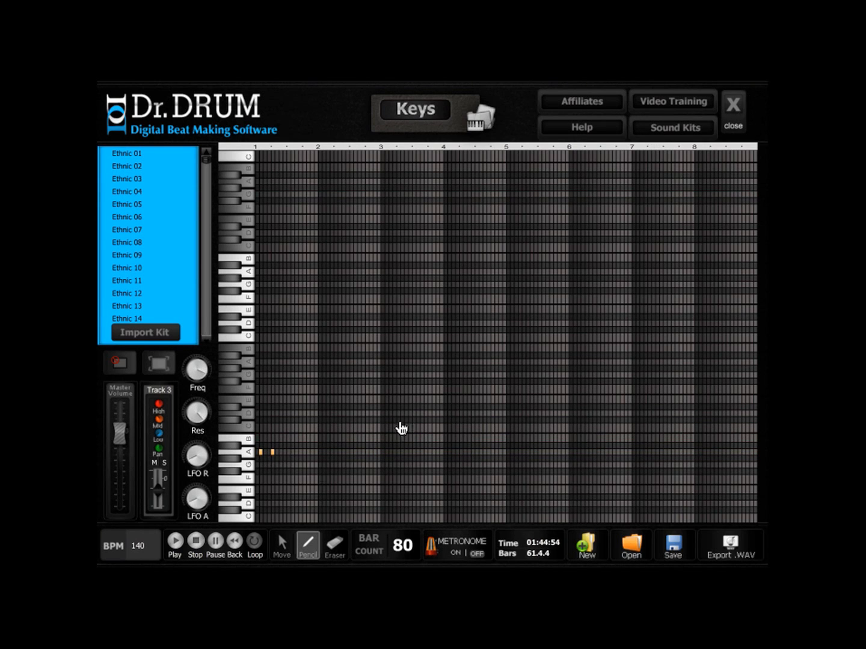
{"action": "left_click", "coordinate": [181, 525]}
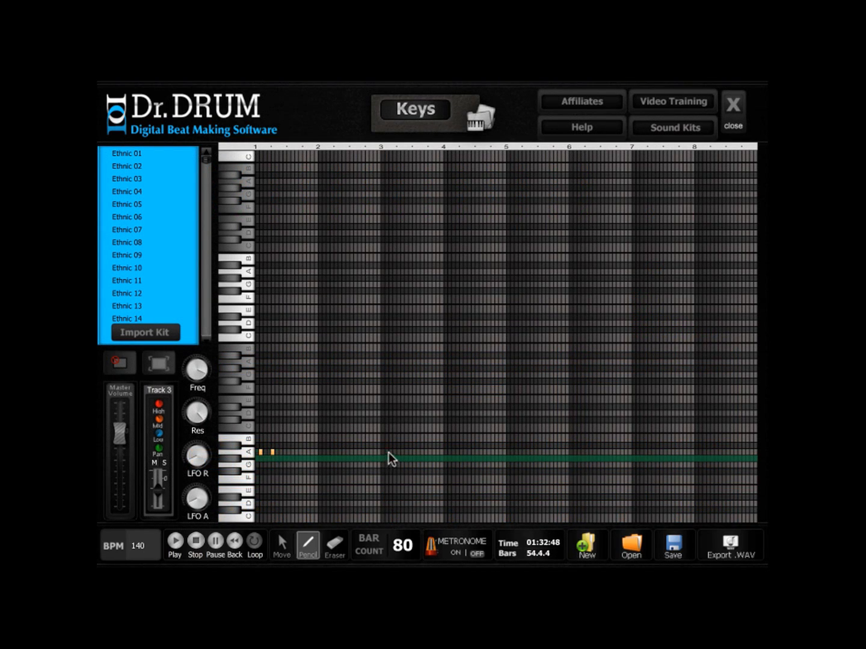
- Repeat the pair of short low A notes at bars 3, 5 and 7 of the track 3 clip
{"action": "left_click", "coordinate": [390, 452]}
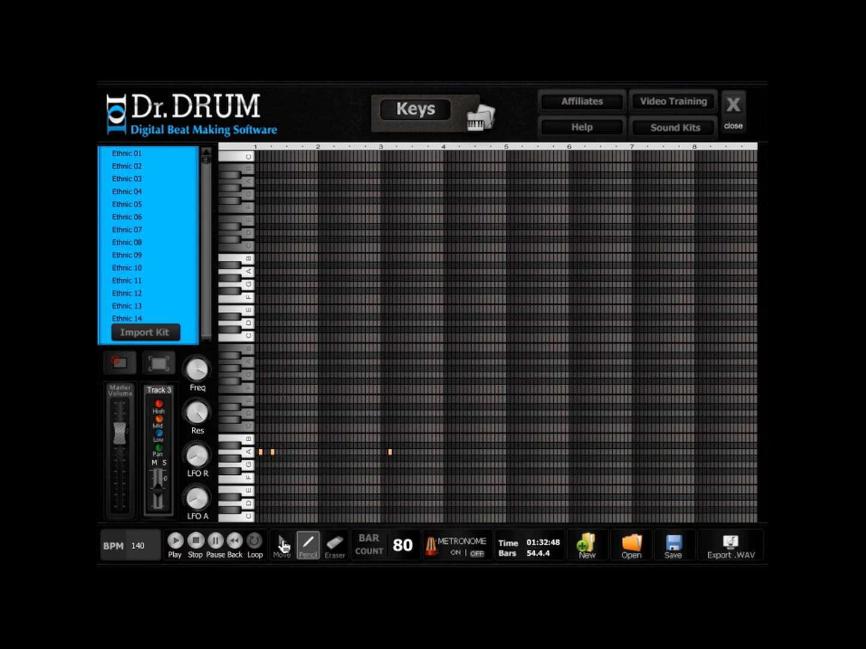
{"action": "left_click", "coordinate": [282, 546]}
{"action": "left_click", "coordinate": [388, 453]}
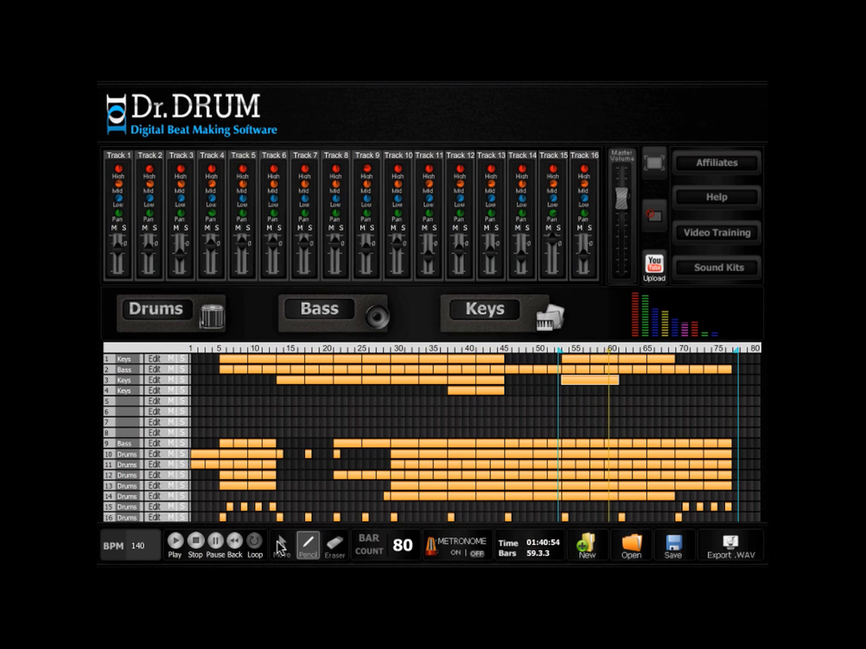
- Copy the eight-bar track 3 clip to bars 61–68, and play the arrangement from about bar 60
{"action": "key", "text": "m"}
{"action": "left_click_drag", "start_coordinate": [616, 382], "coordinate": [661, 380]}
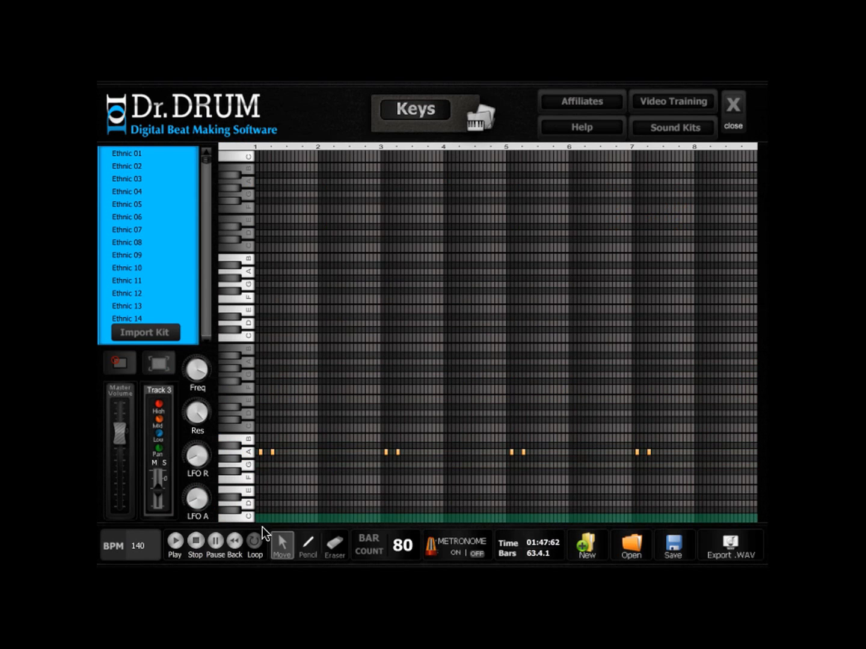
{"action": "left_click", "coordinate": [308, 547]}
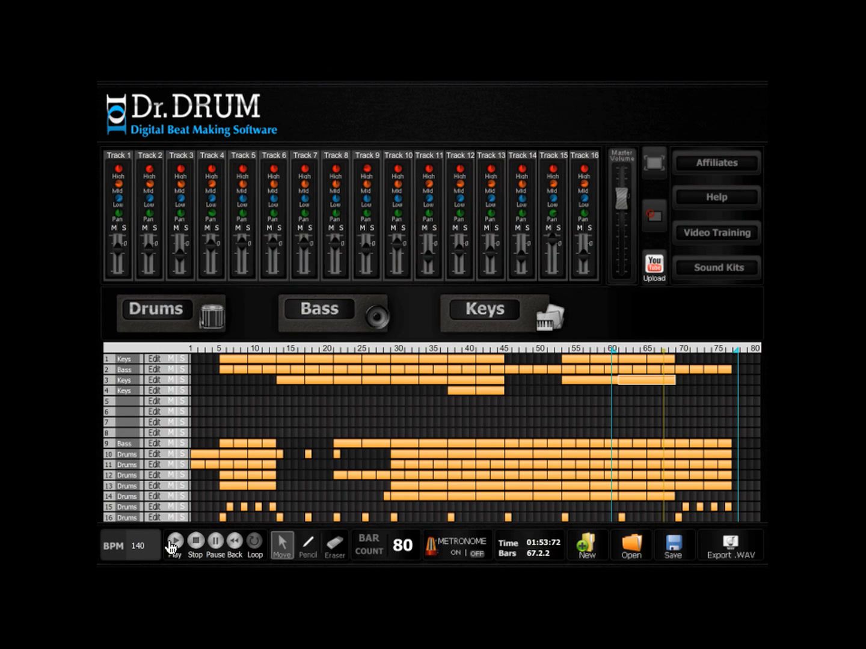
{"action": "key", "text": "space"}
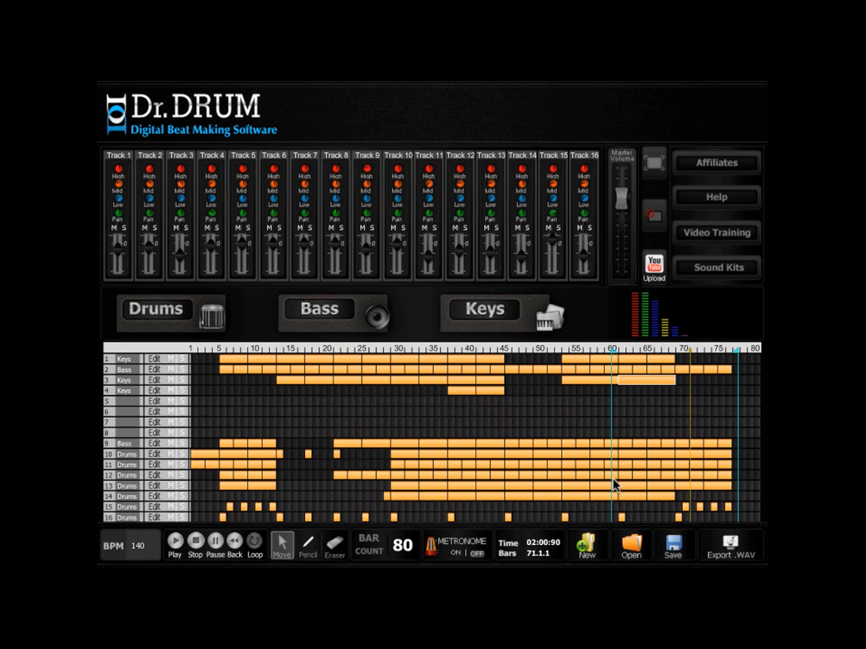
- Set the bar count to 90, and move the loop end to about bar 84
{"action": "double_click", "coordinate": [408, 545]}
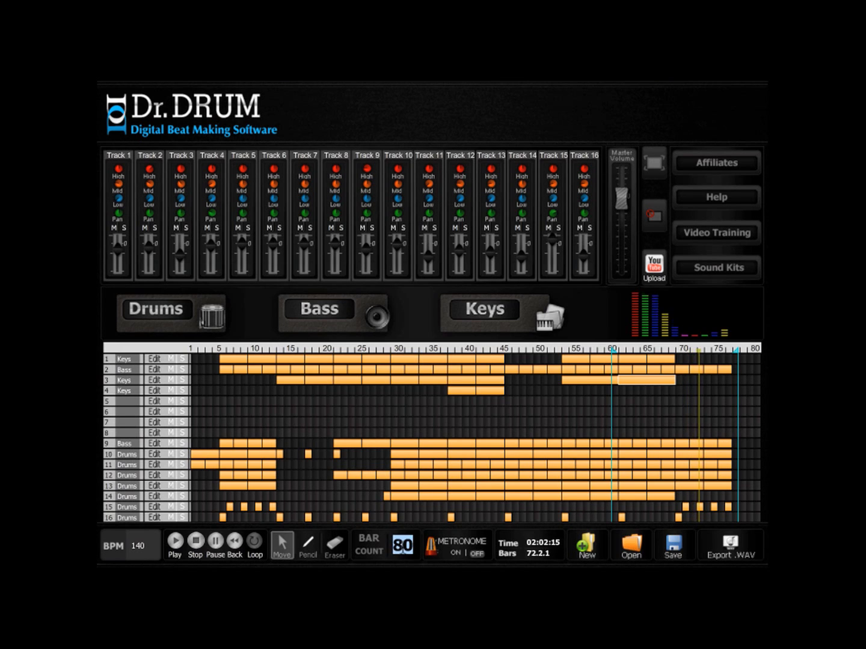
{"action": "type", "text": "9"}
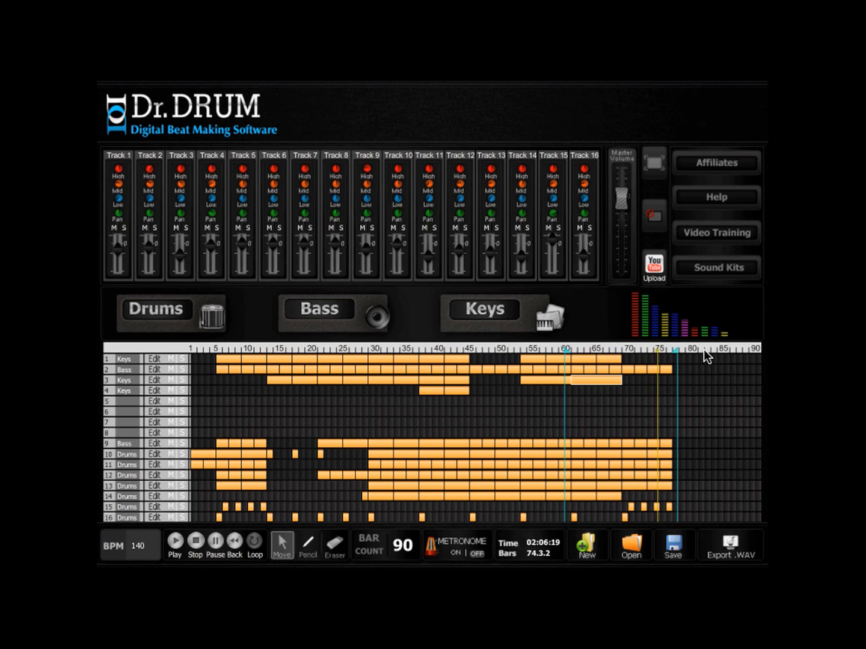
{"action": "left_click_drag", "start_coordinate": [677, 349], "coordinate": [716, 349]}
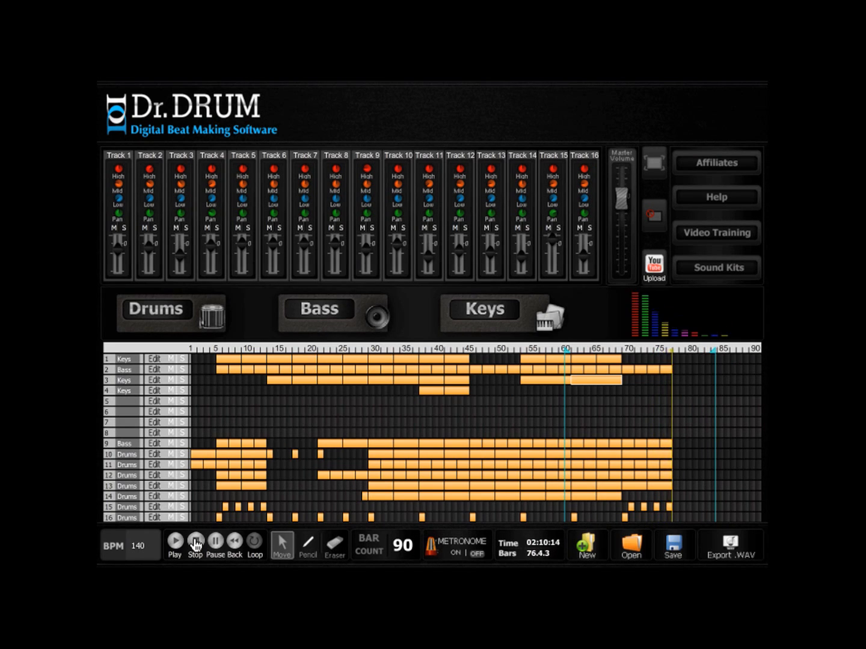
- Extend tracks 2, 9 and 10 to bar 84, add closing fills on tracks 14–16, and play from about bar 76
{"action": "left_click", "coordinate": [625, 513]}
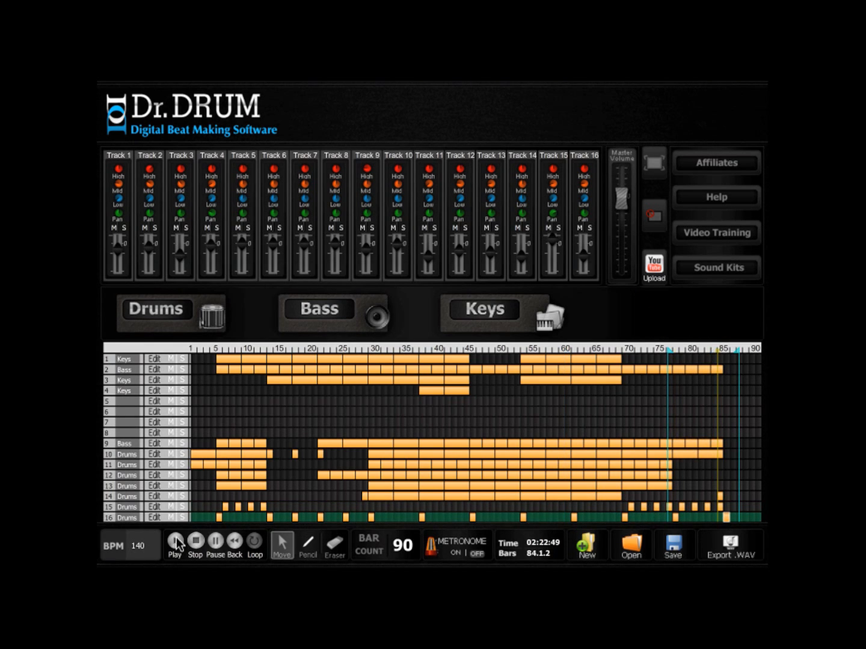
{"action": "left_click", "coordinate": [176, 544]}
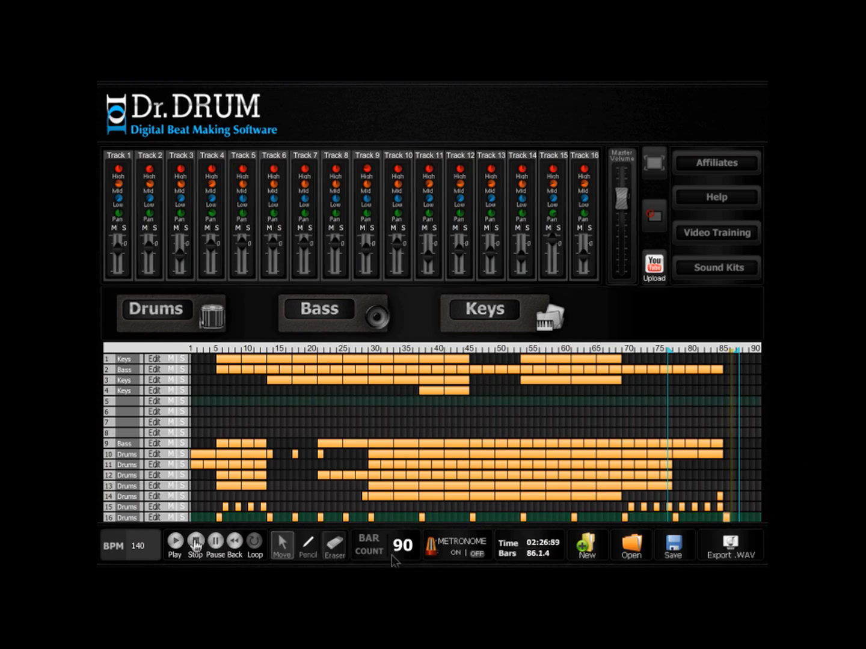
- Draw a two-bar keys clip on track 5 at bar 45 using Upsells-Synth 094, with one short A note on the third sixteenth
{"action": "left_click", "coordinate": [317, 550]}
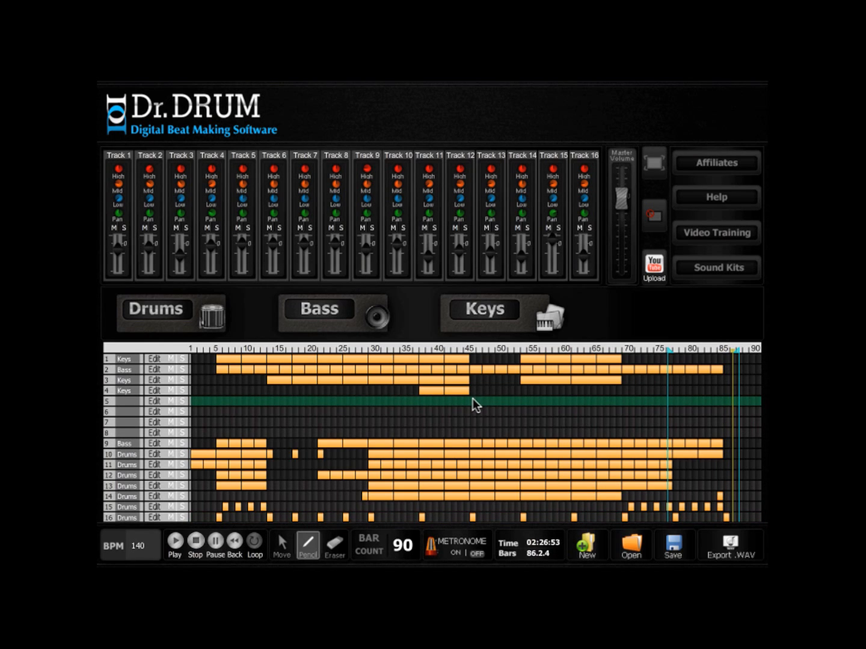
{"action": "left_click_drag", "start_coordinate": [488, 401], "coordinate": [483, 401]}
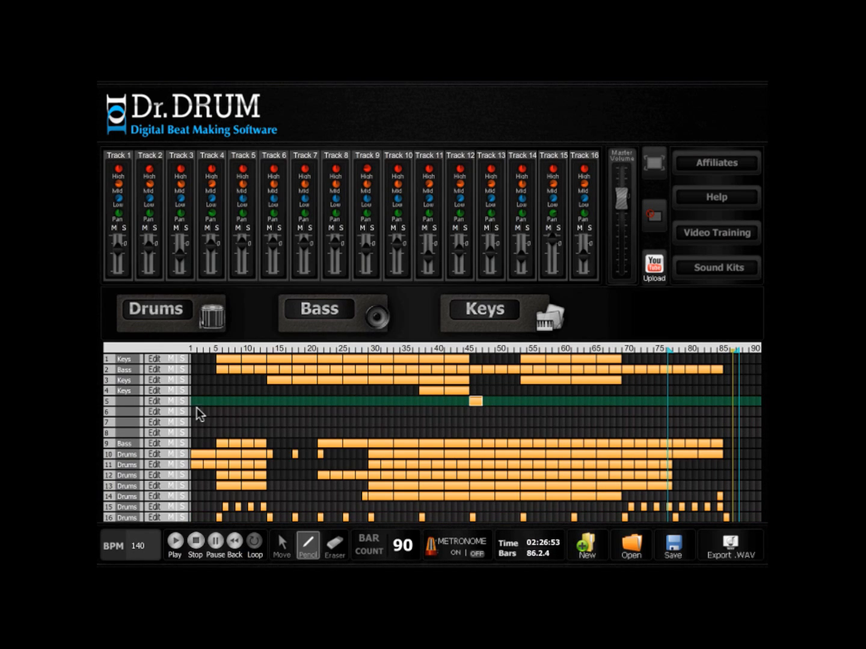
{"action": "left_click", "coordinate": [542, 327]}
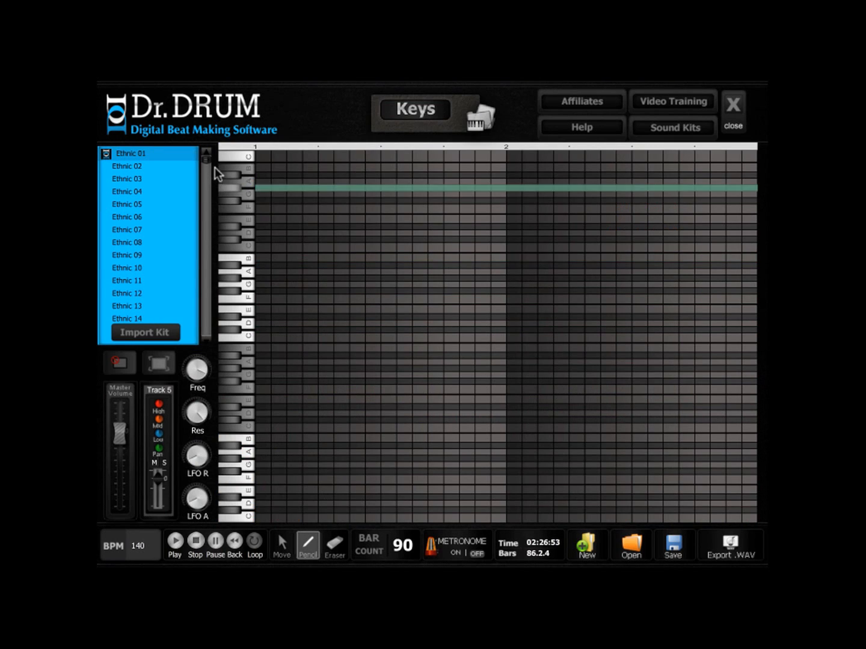
{"action": "left_click_drag", "start_coordinate": [208, 161], "coordinate": [205, 339]}
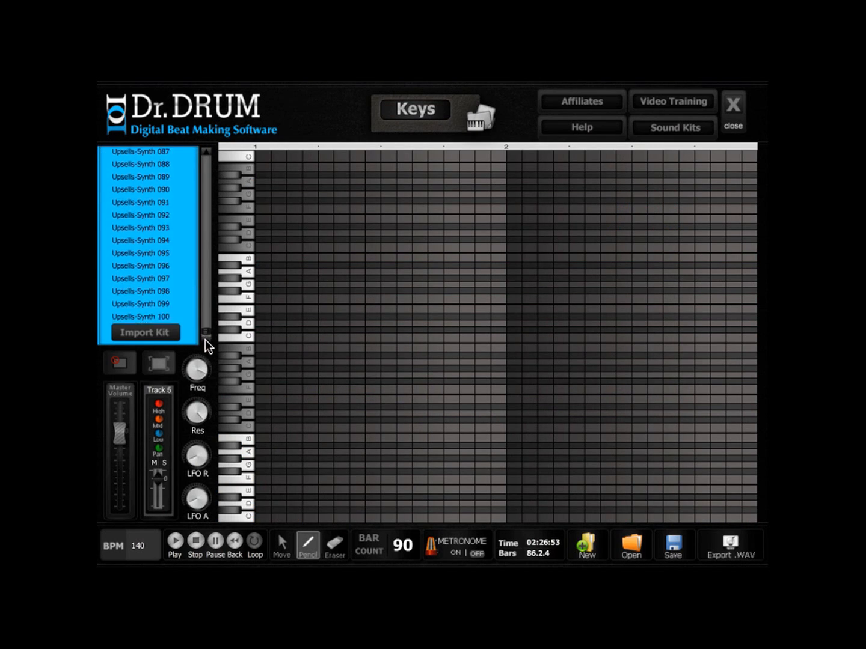
{"action": "left_click", "coordinate": [147, 242]}
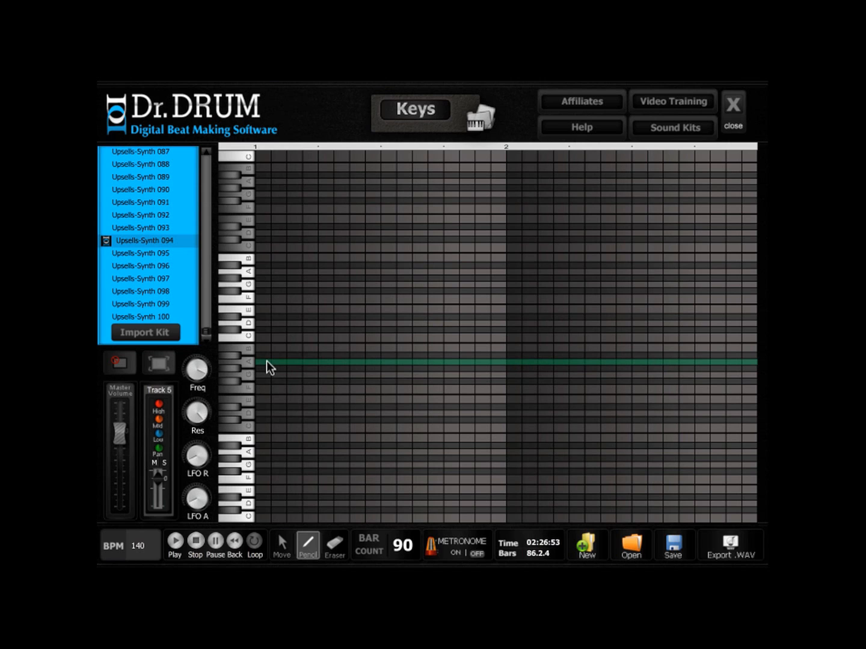
{"action": "left_click", "coordinate": [291, 362]}
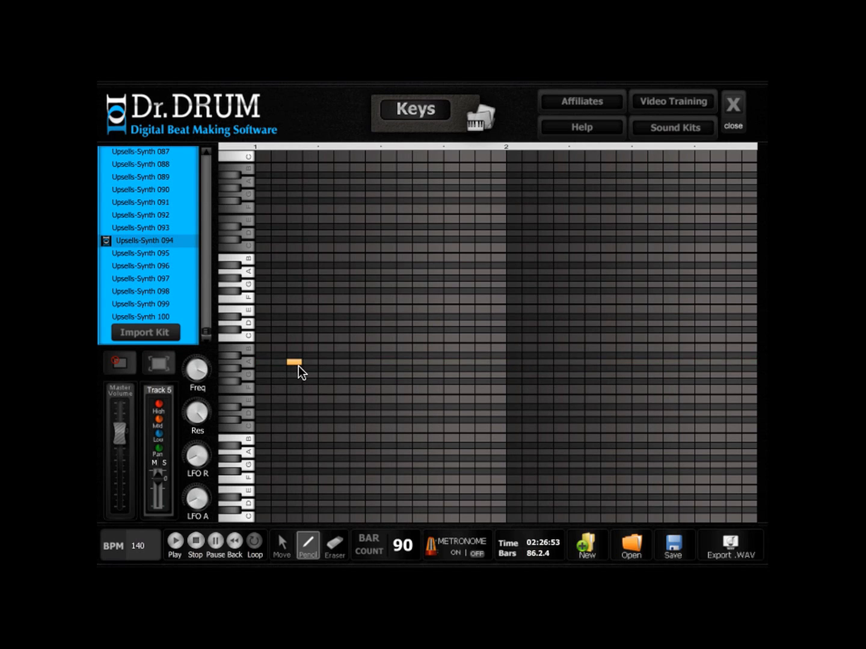
{"action": "left_click", "coordinate": [734, 109]}
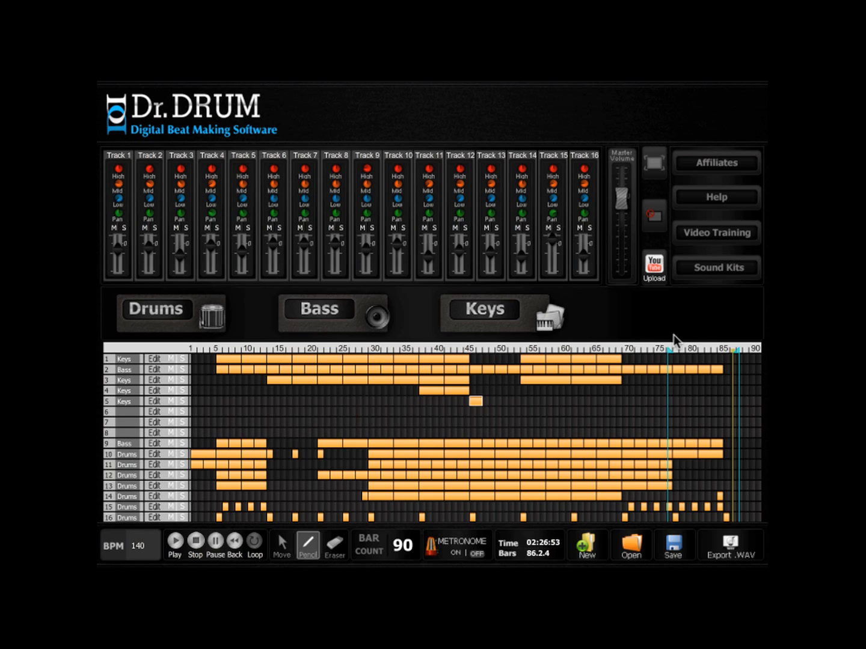
- Play from about bar 44, and copy the two-bar track 5 clip to bars 49, 55, 69, 73 and 77
{"action": "left_click_drag", "start_coordinate": [668, 356], "coordinate": [463, 354]}
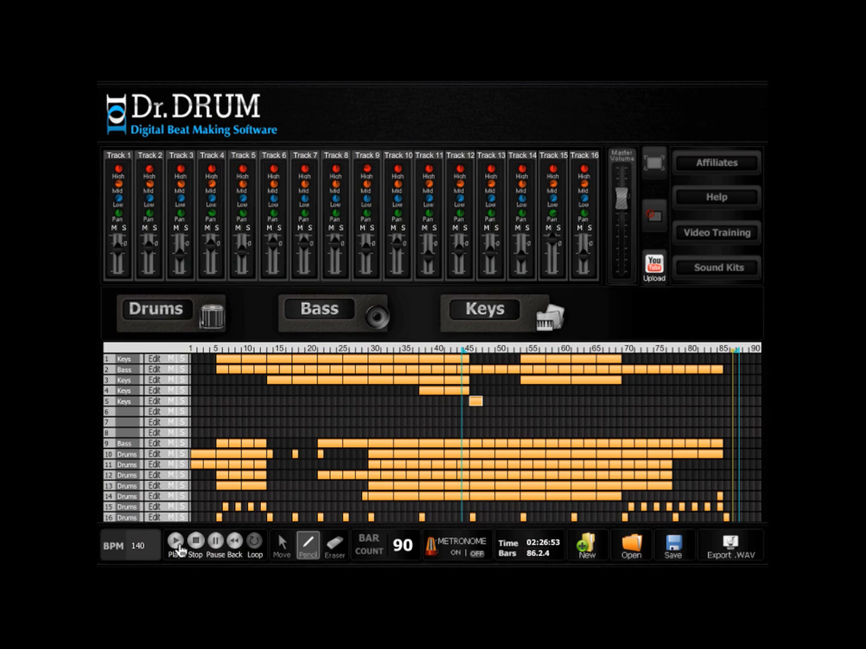
{"action": "left_click", "coordinate": [175, 543]}
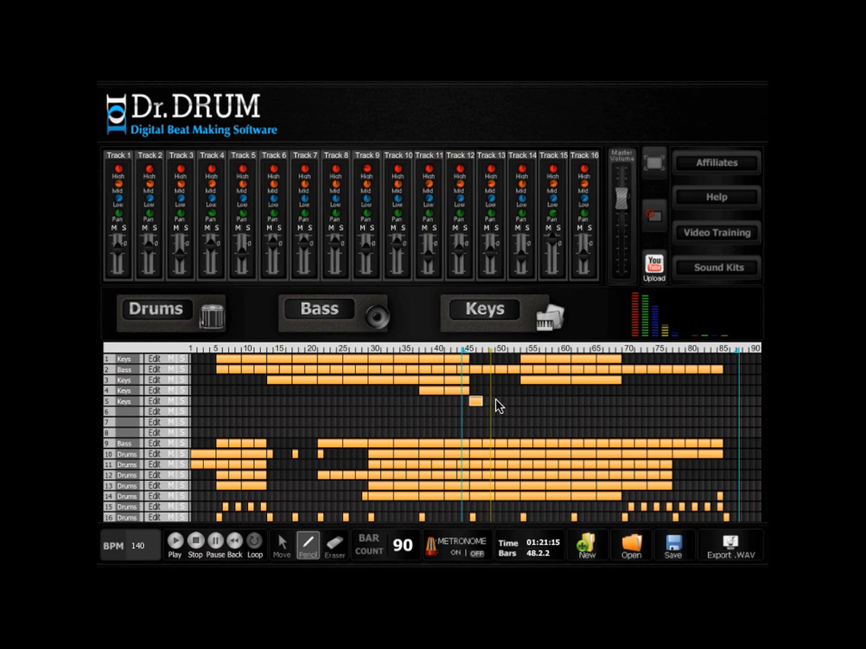
{"action": "left_click", "coordinate": [502, 401]}
{"action": "left_click", "coordinate": [281, 546]}
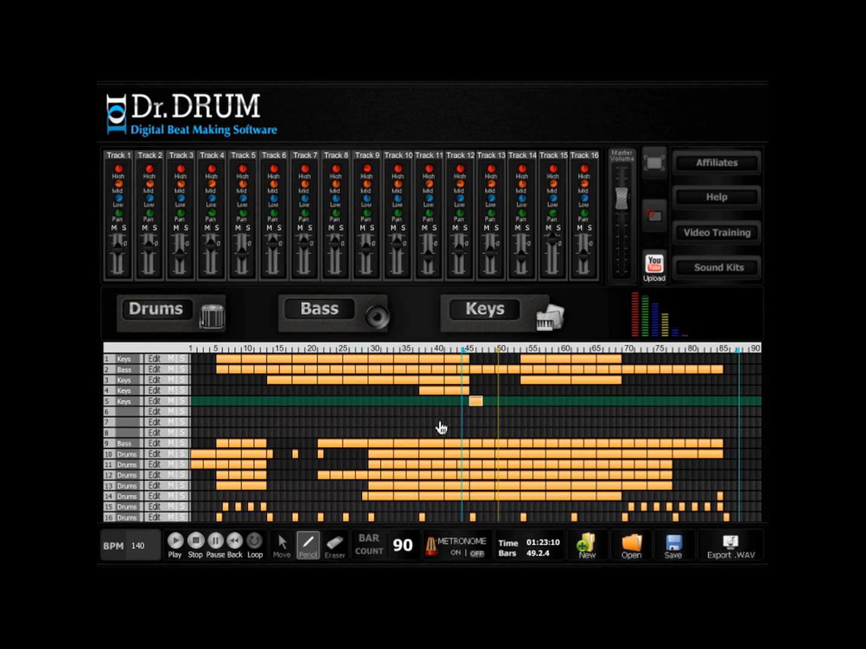
{"action": "left_click", "coordinate": [499, 401]}
{"action": "left_click", "coordinate": [679, 401]}
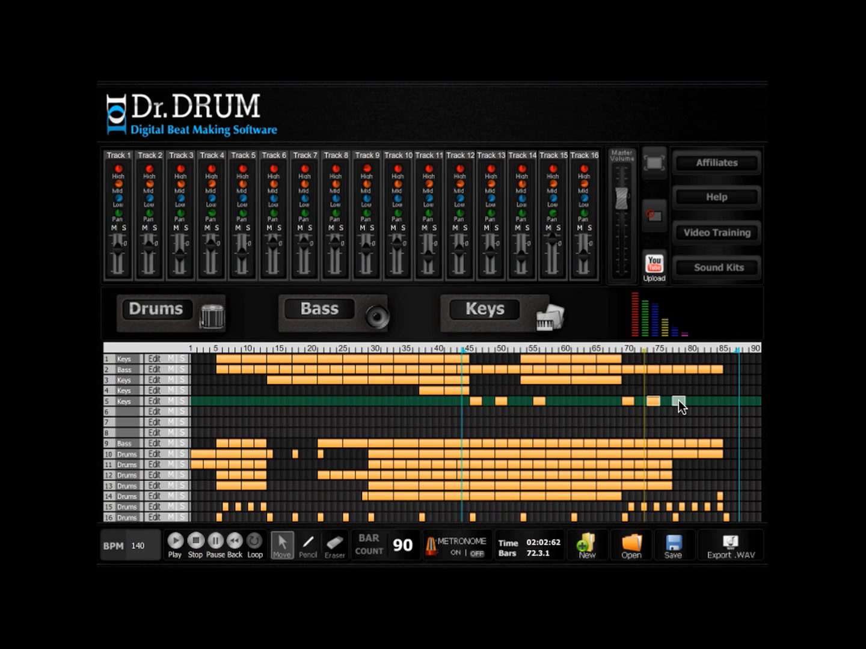